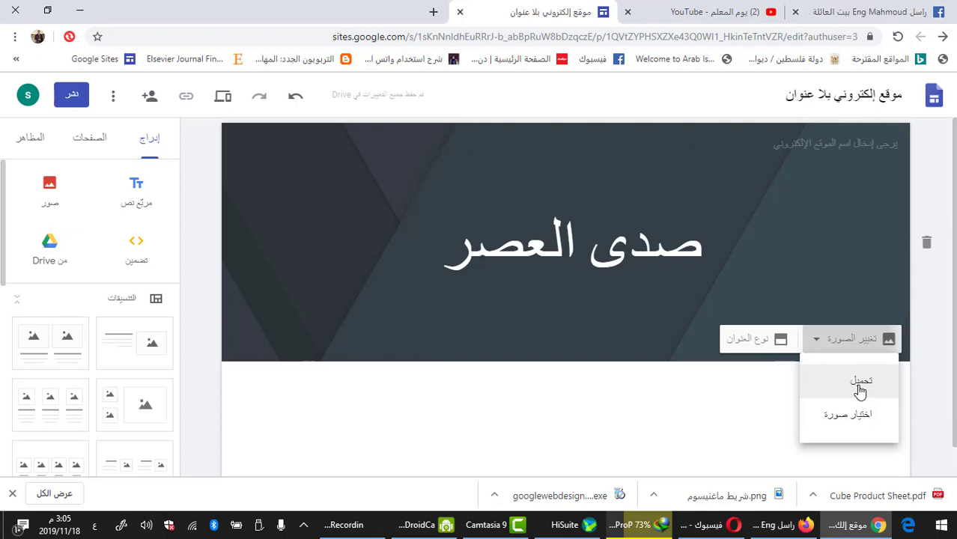
Open the image picker to choose a different picture for the site header.
{"action": "left_click", "coordinate": [860, 386]}
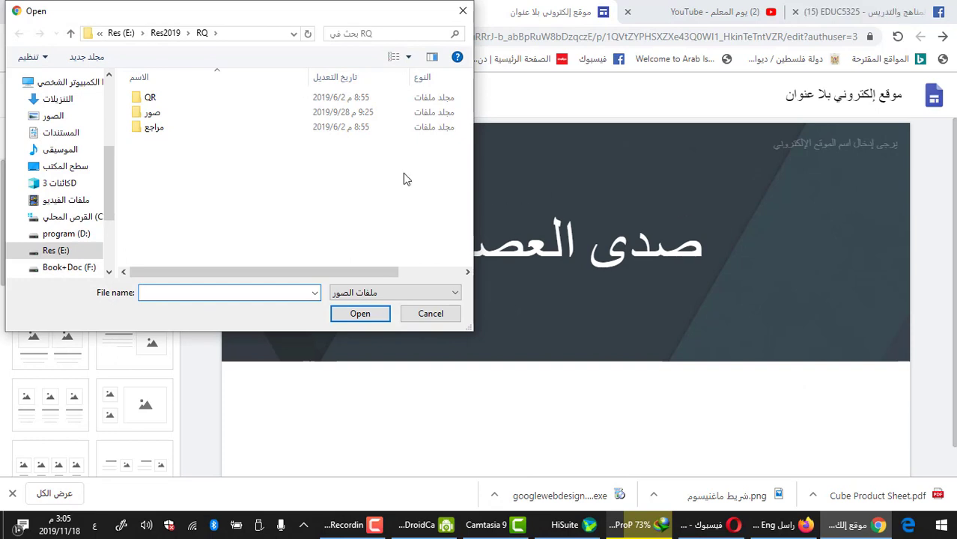
{"action": "left_click", "coordinate": [463, 11]}
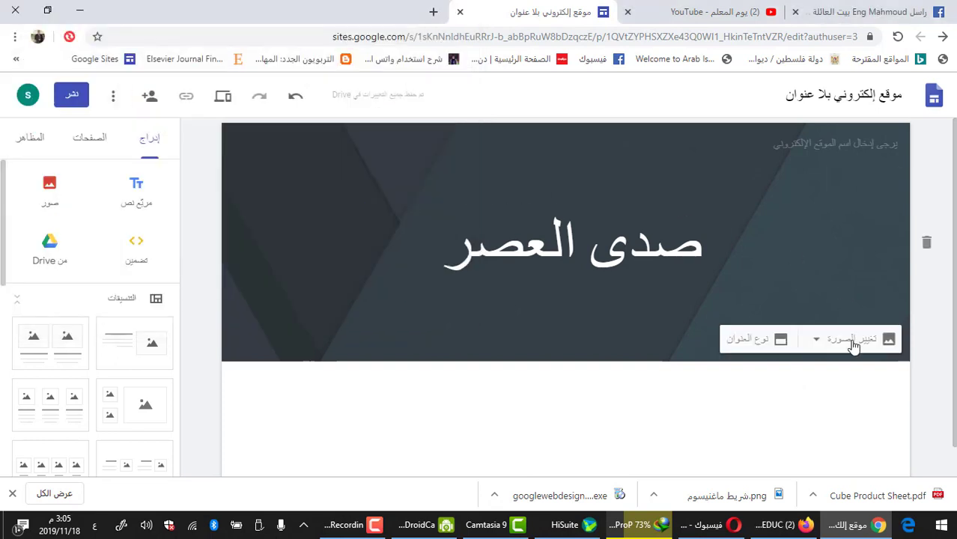
{"action": "left_click", "coordinate": [848, 339]}
{"action": "left_click", "coordinate": [859, 426]}
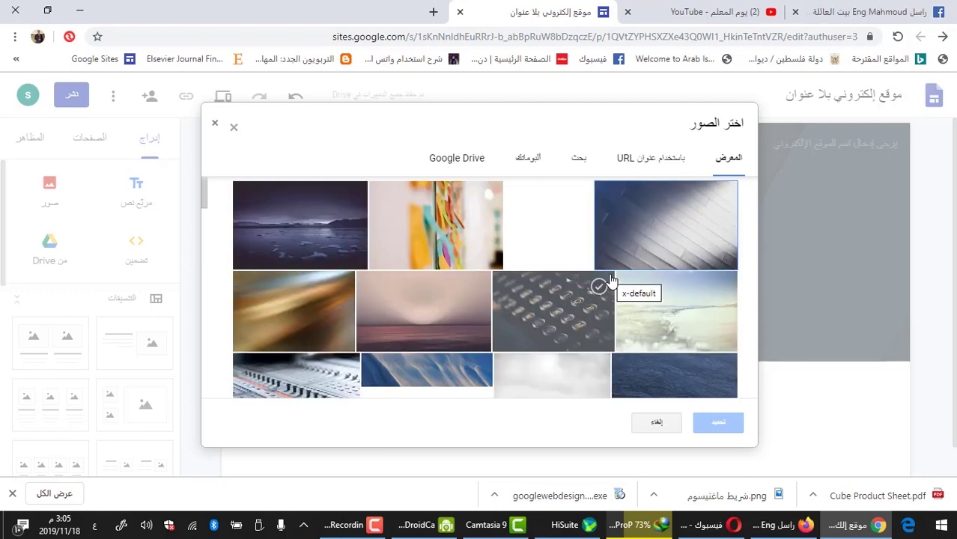
Examine the Google Drive images available for the header, covering the Classroom folder, the shared files and the recent files.
{"action": "left_click", "coordinate": [454, 159]}
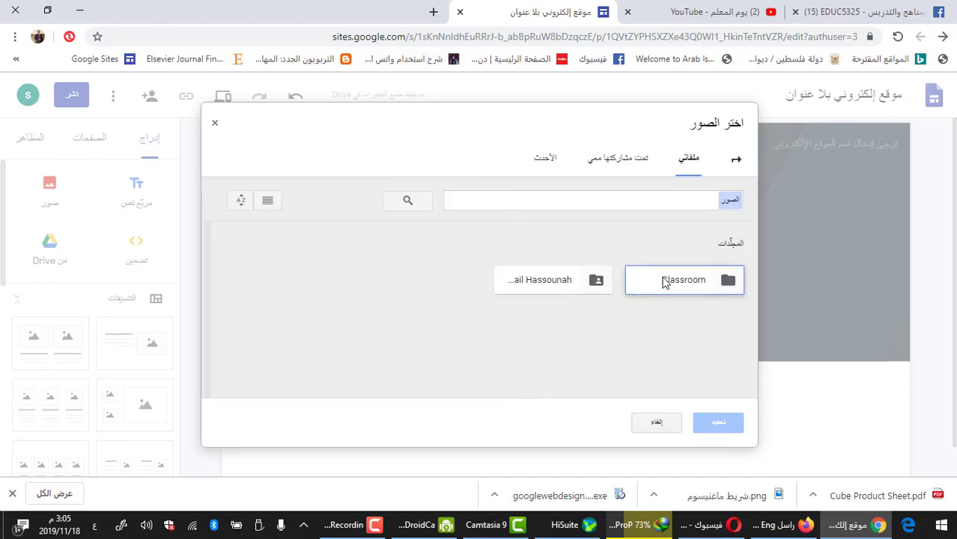
{"action": "double_click", "coordinate": [665, 281]}
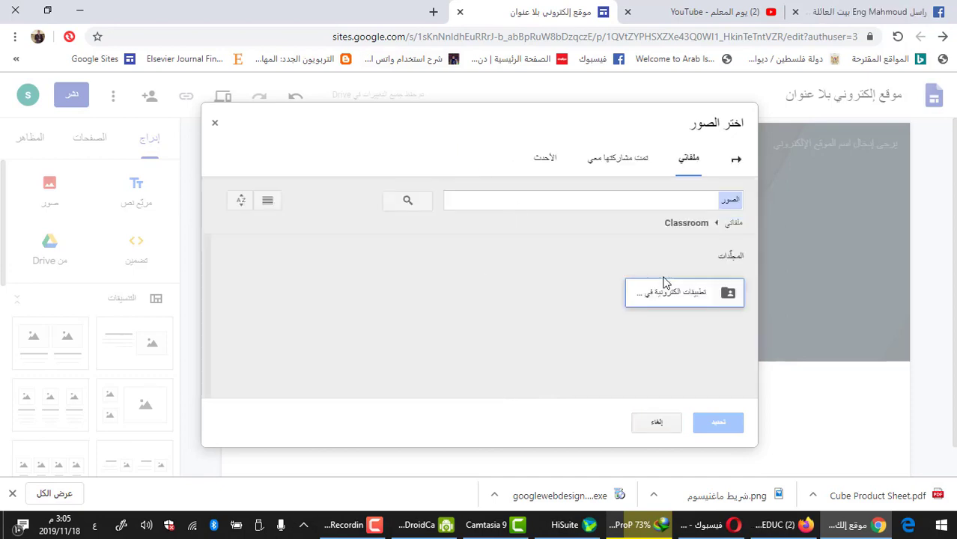
{"action": "double_click", "coordinate": [681, 296]}
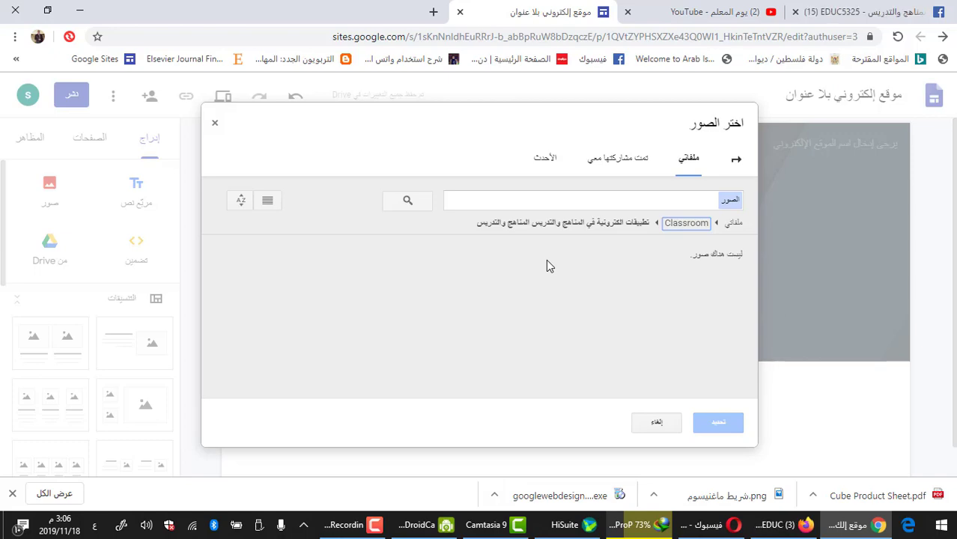
{"action": "key", "text": "super+d"}
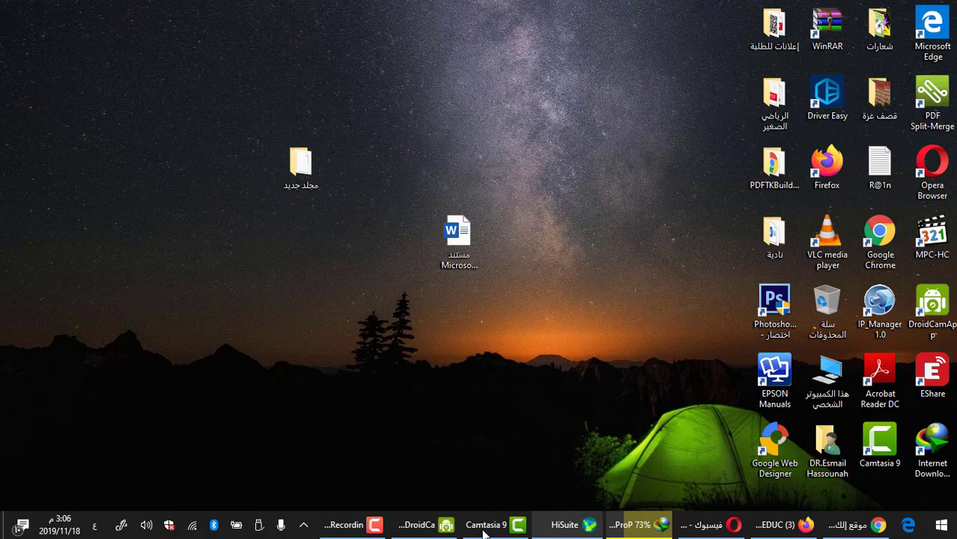
{"action": "left_click", "coordinate": [858, 525]}
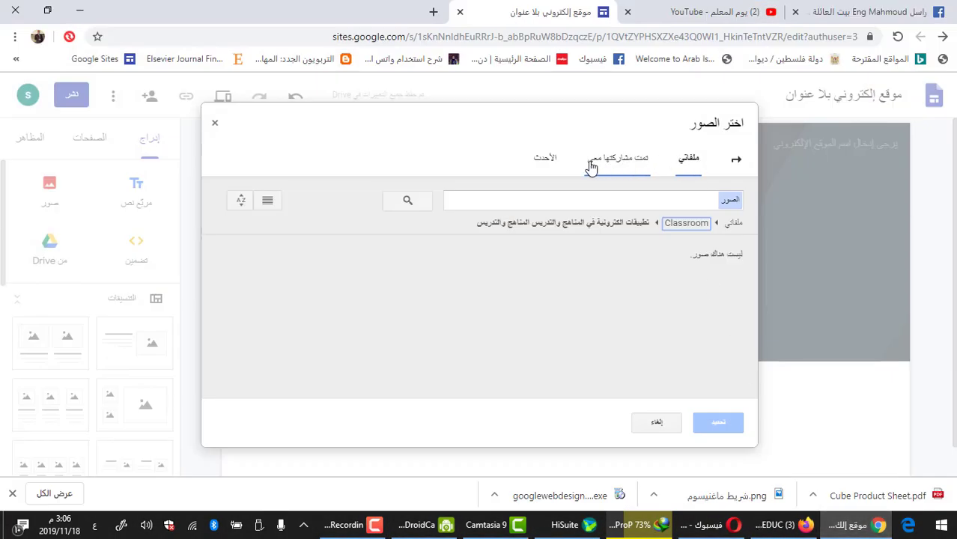
{"action": "left_click", "coordinate": [546, 160]}
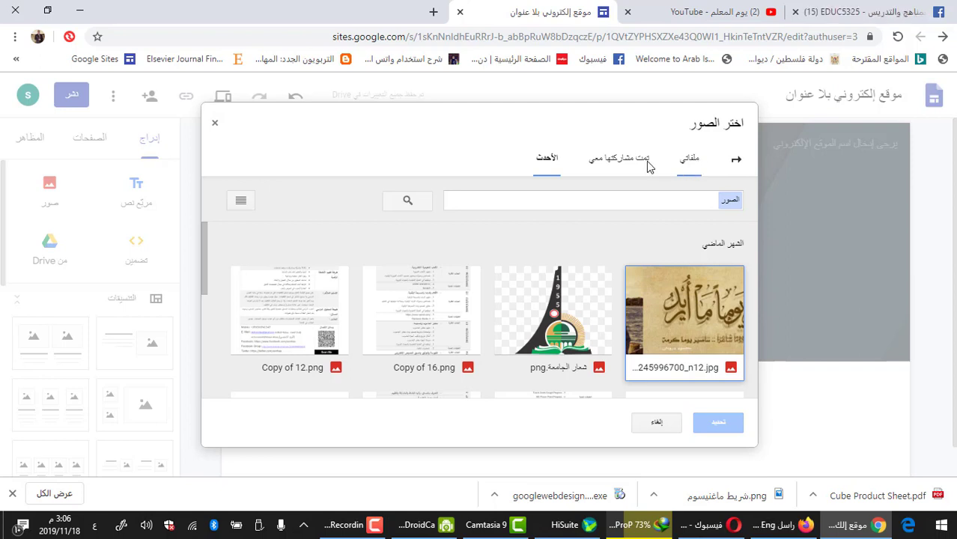
{"action": "left_click", "coordinate": [688, 162]}
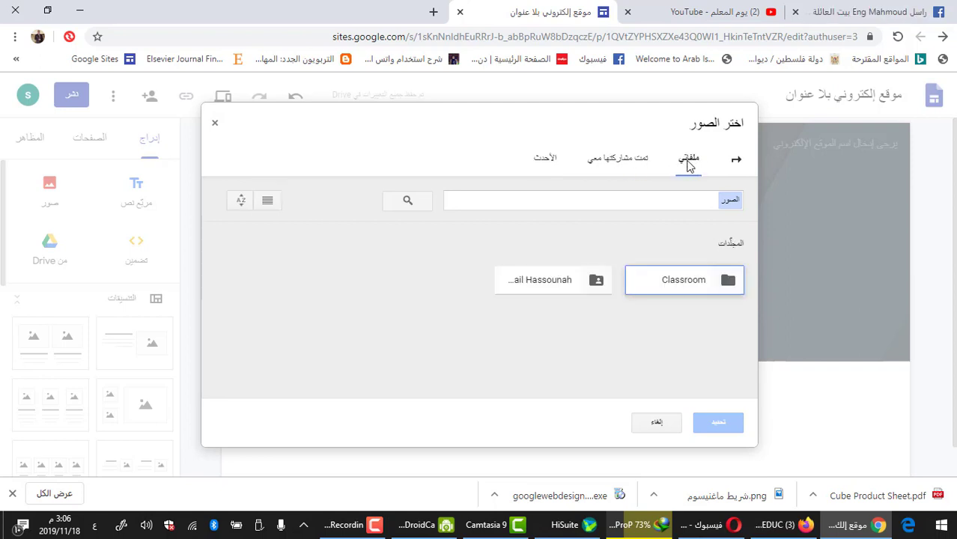
{"action": "left_click", "coordinate": [629, 166]}
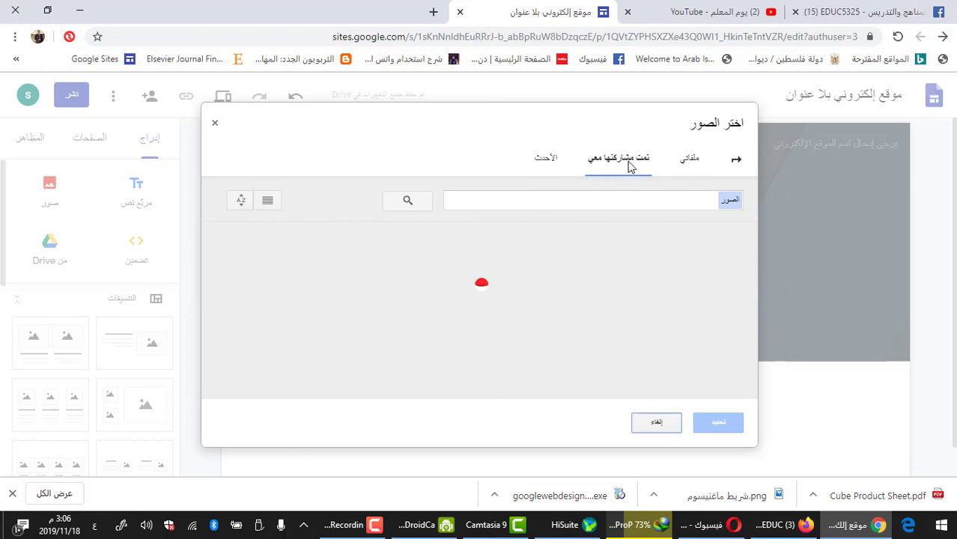
{"action": "left_click", "coordinate": [547, 163]}
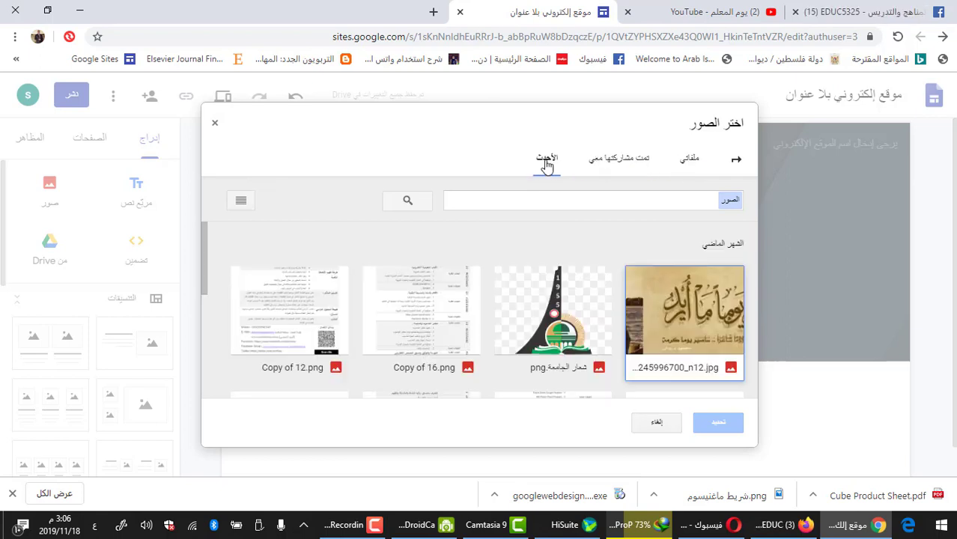
{"action": "scroll", "coordinate": [560, 255], "scroll_direction": "down", "scroll_amount": 3}
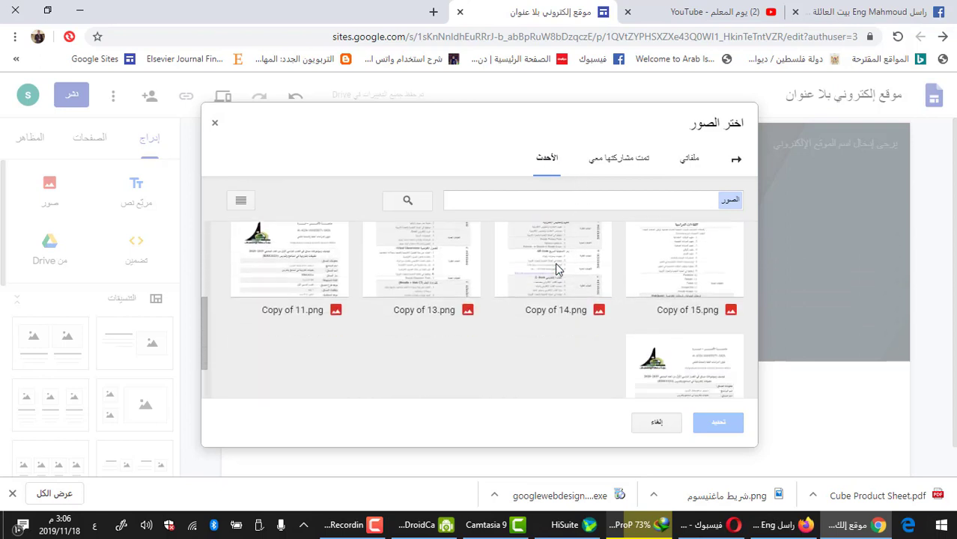
{"action": "scroll", "coordinate": [557, 268], "scroll_direction": "down", "scroll_amount": 5}
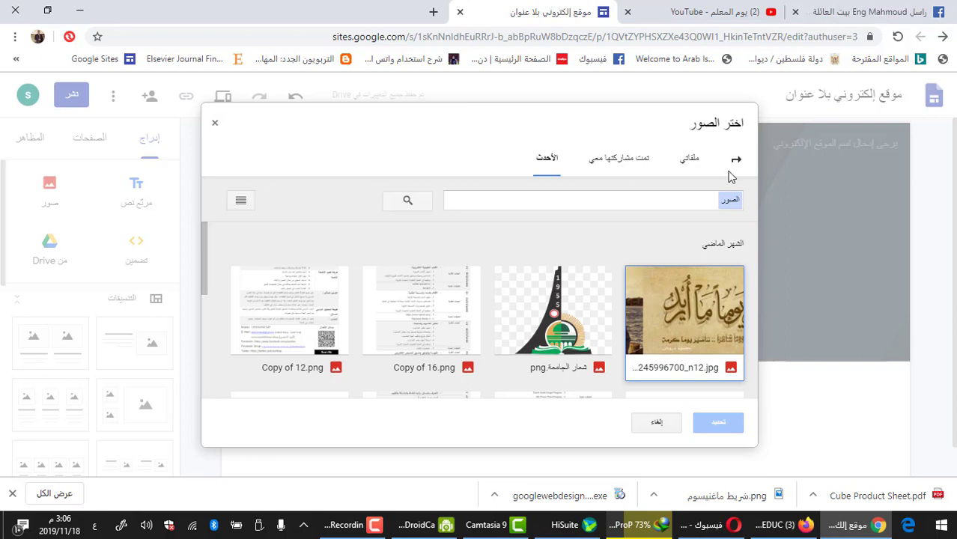
Set the header image to شعار الجامعة.png from the التوصيف في صور folder in My Drive.
{"action": "left_click", "coordinate": [689, 163]}
{"action": "double_click", "coordinate": [550, 285]}
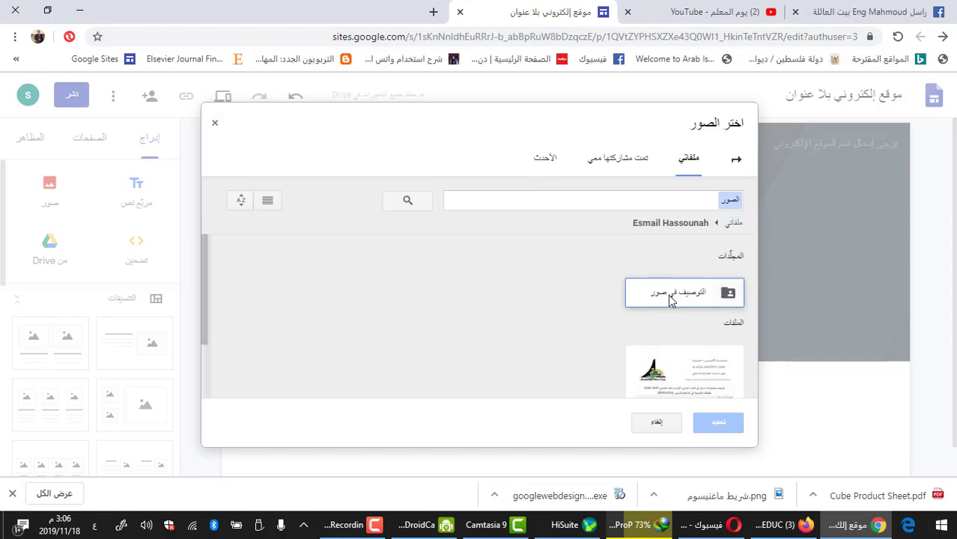
{"action": "double_click", "coordinate": [672, 298]}
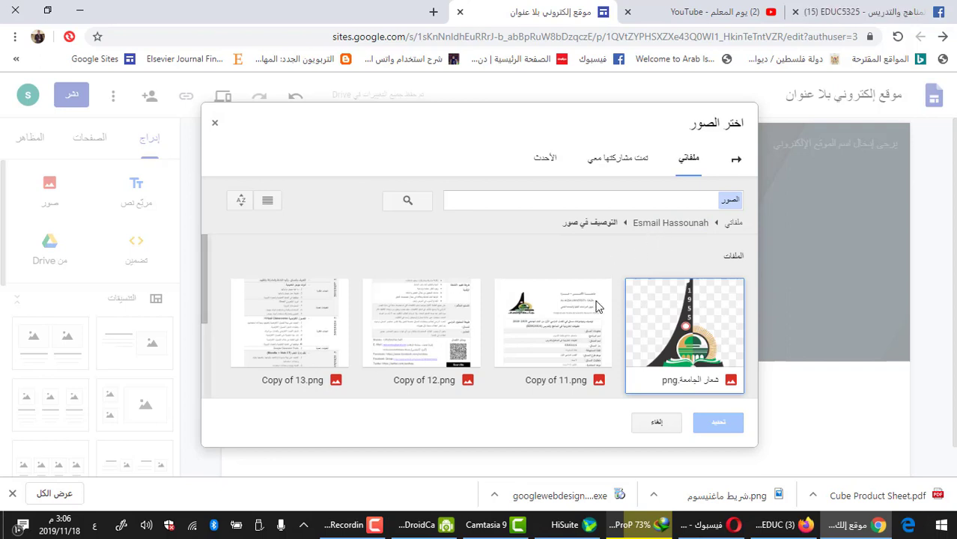
{"action": "scroll", "coordinate": [599, 308], "scroll_direction": "down", "scroll_amount": 2}
{"action": "scroll", "coordinate": [600, 307], "scroll_direction": "up", "scroll_amount": 3}
{"action": "left_click", "coordinate": [660, 322]}
{"action": "double_click", "coordinate": [659, 317]}
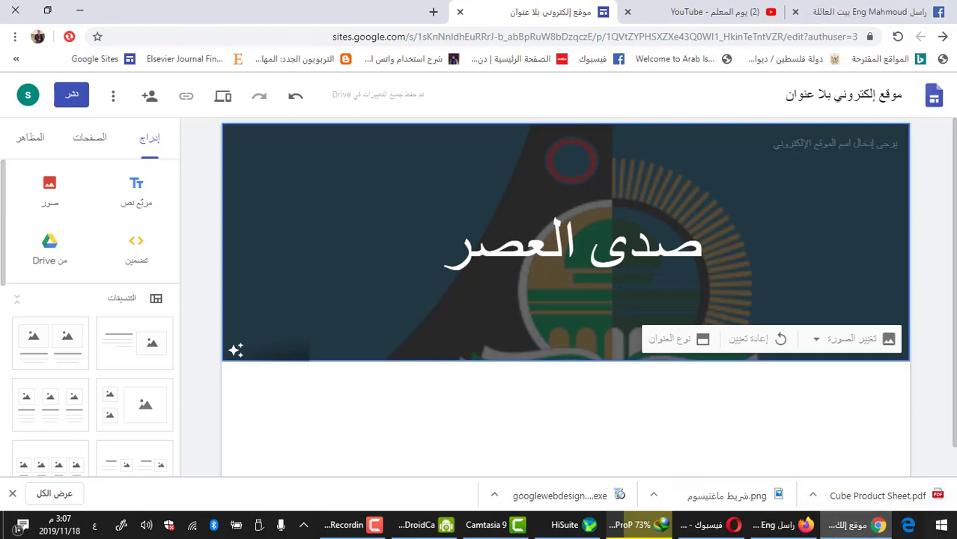
Switch to PowerPoint and create a blank presentation.
{"action": "left_click", "coordinate": [940, 529]}
{"action": "scroll", "coordinate": [845, 224], "scroll_direction": "down", "scroll_amount": 10}
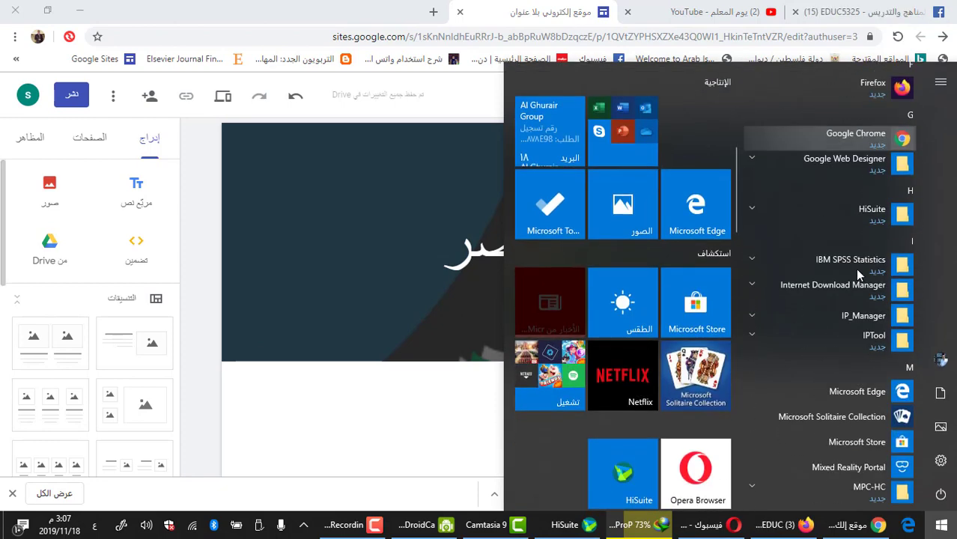
{"action": "scroll", "coordinate": [861, 268], "scroll_direction": "down", "scroll_amount": 2}
{"action": "scroll", "coordinate": [853, 220], "scroll_direction": "up", "scroll_amount": 2}
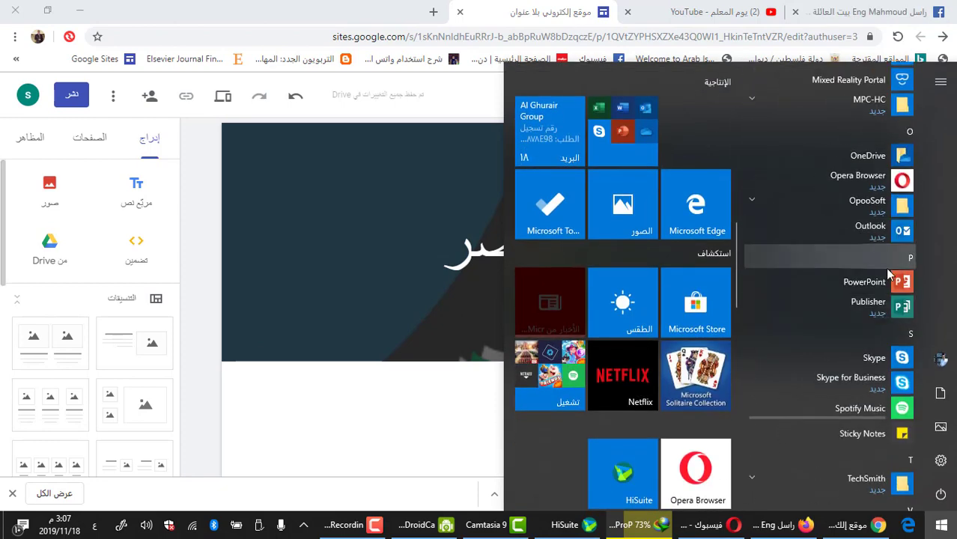
{"action": "key", "text": "Escape"}
{"action": "left_click", "coordinate": [621, 247]}
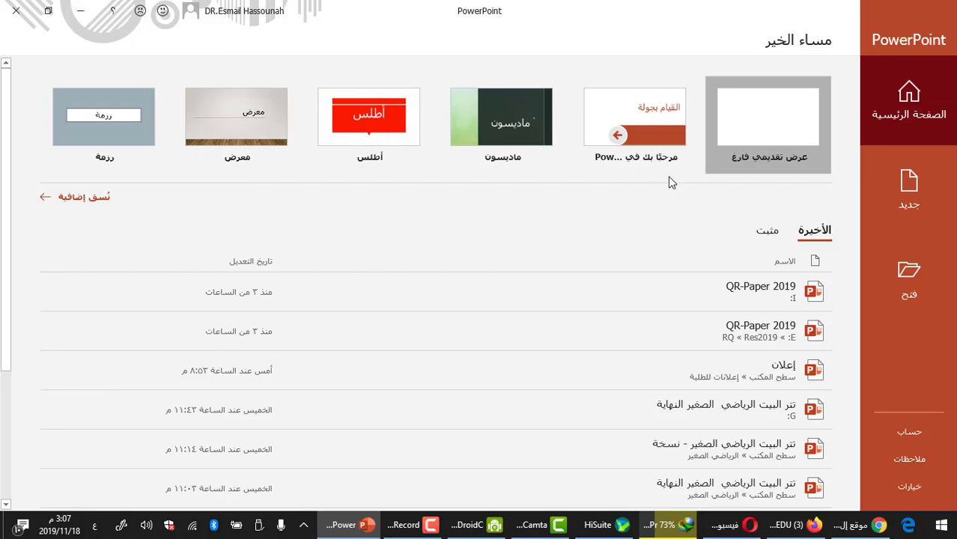
{"action": "left_click", "coordinate": [765, 128]}
Delete the title and subtitle placeholders from the slide and show the ruler.
{"action": "key", "text": "ctrl+a"}
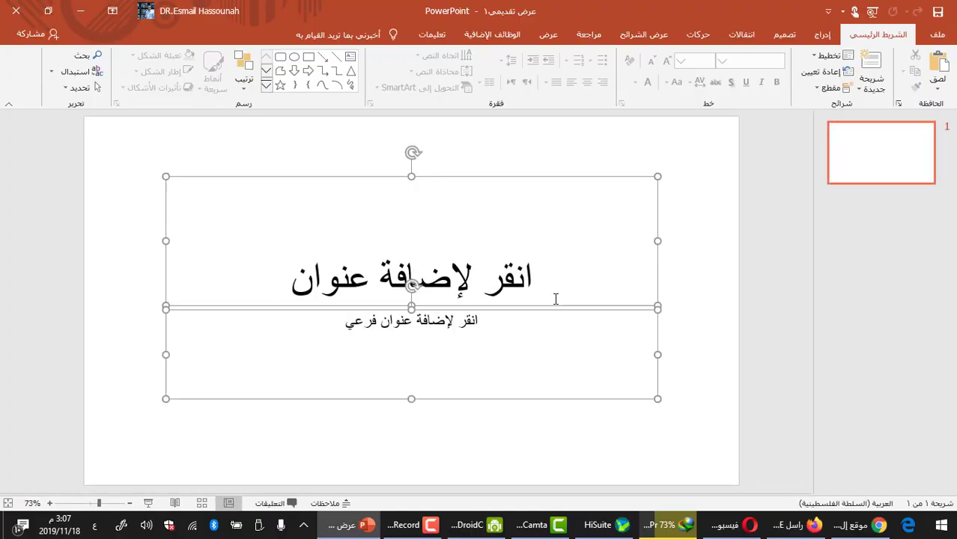
{"action": "key", "text": "Delete"}
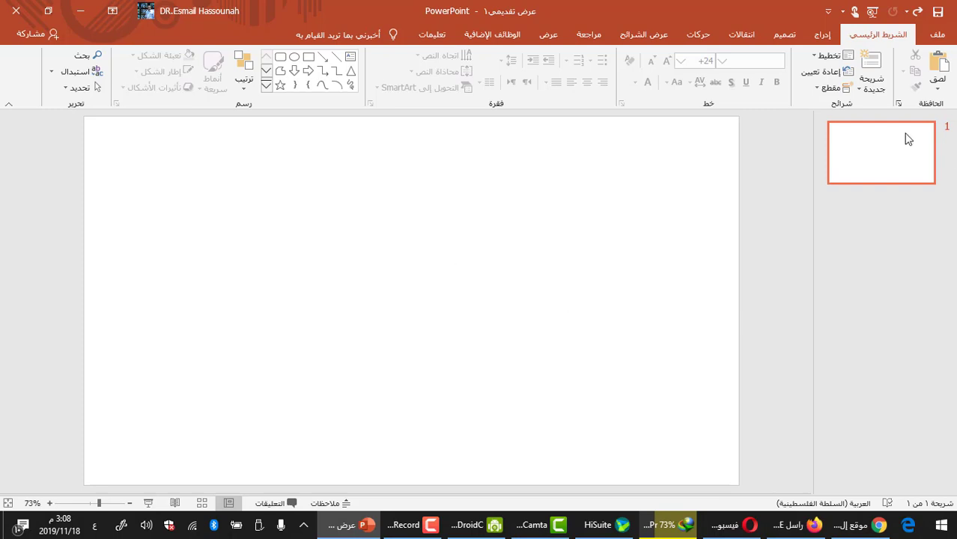
{"action": "left_click", "coordinate": [782, 35]}
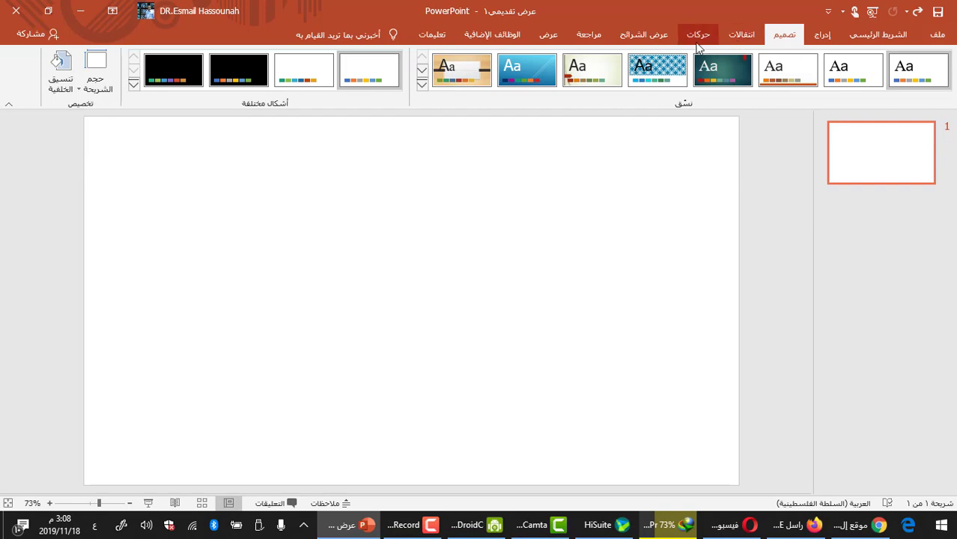
{"action": "left_click", "coordinate": [547, 34]}
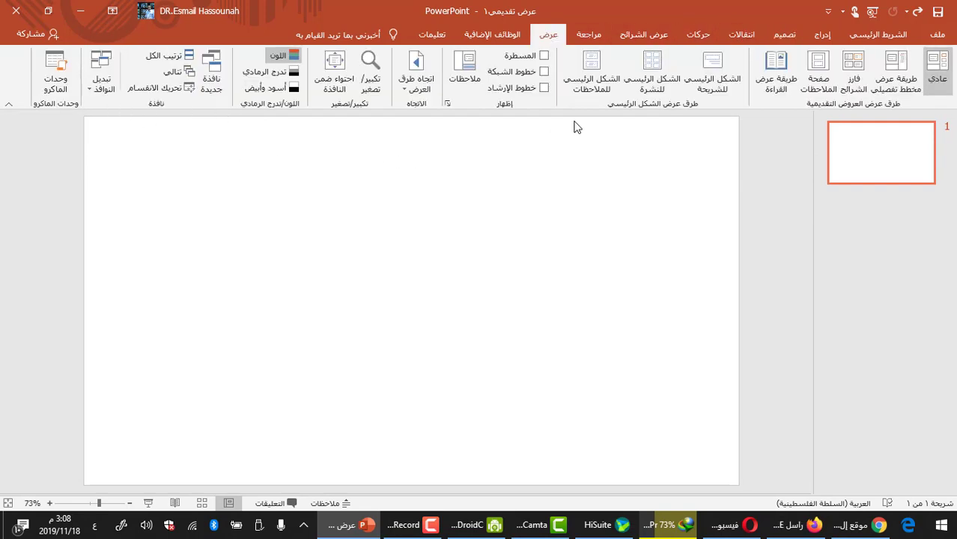
{"action": "left_click", "coordinate": [537, 59]}
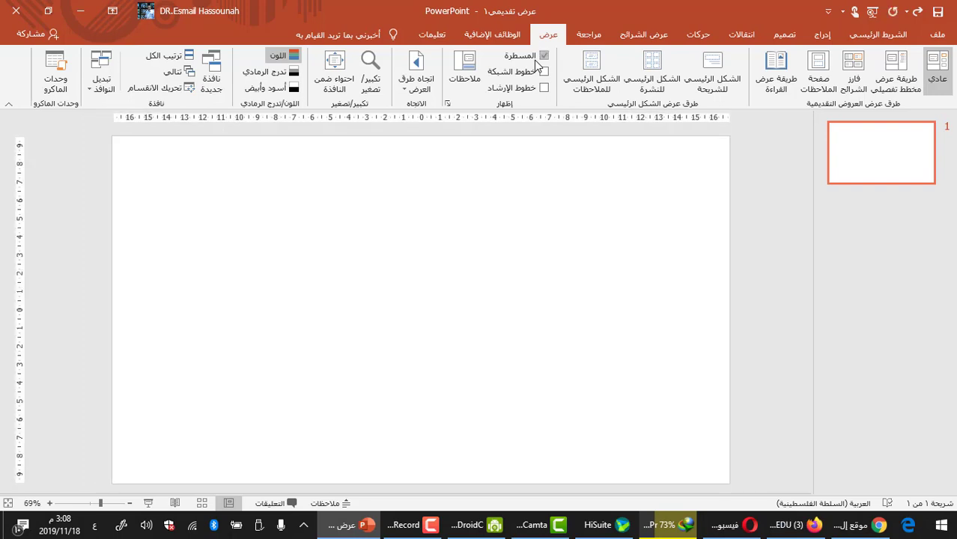
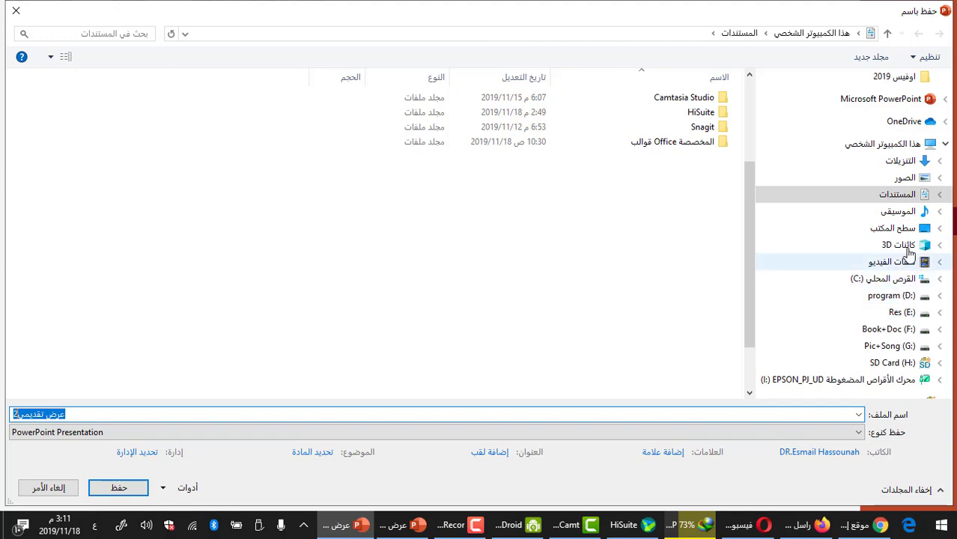
Export only the current banner slide to the desktop as a PNG image named Banner and open the exported image.
{"action": "left_click", "coordinate": [920, 235]}
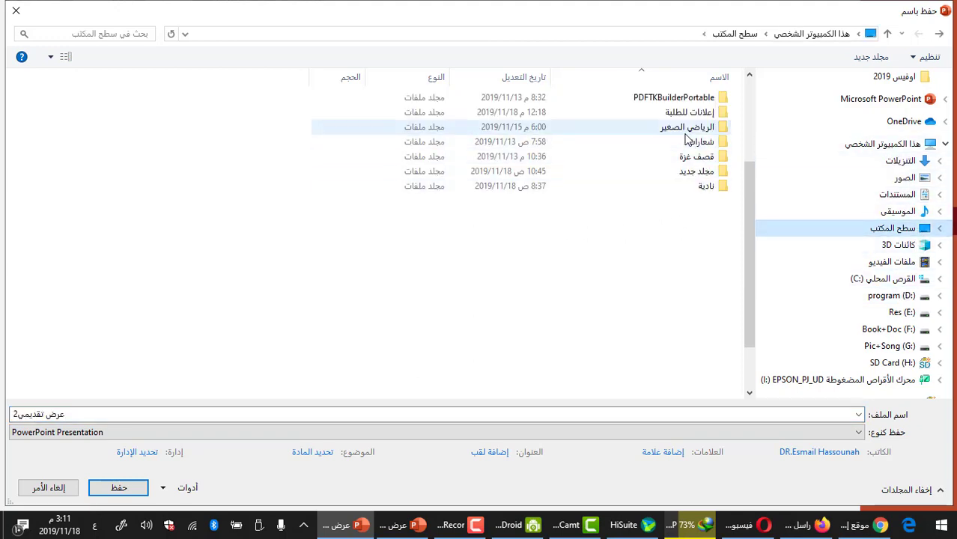
{"action": "triple_click", "coordinate": [45, 414]}
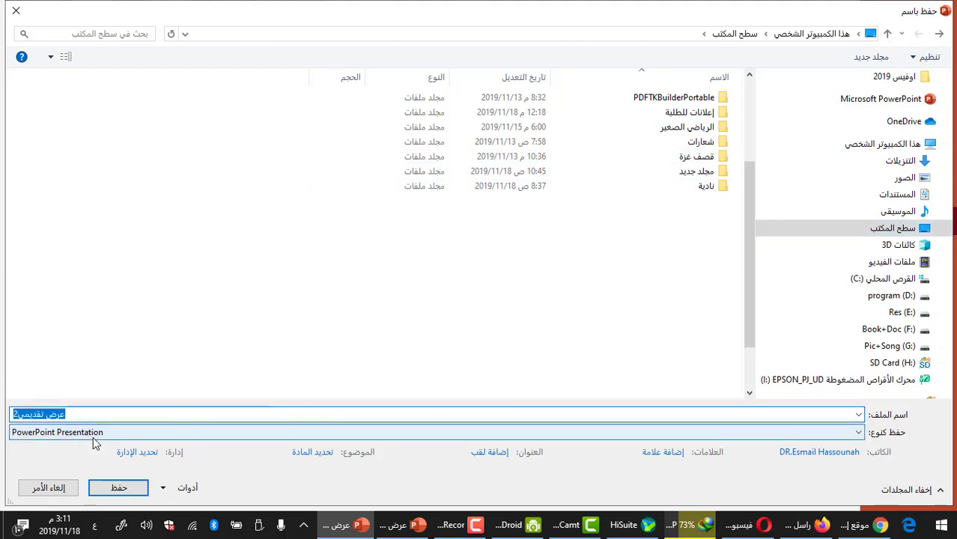
{"action": "type", "text": "Banner"}
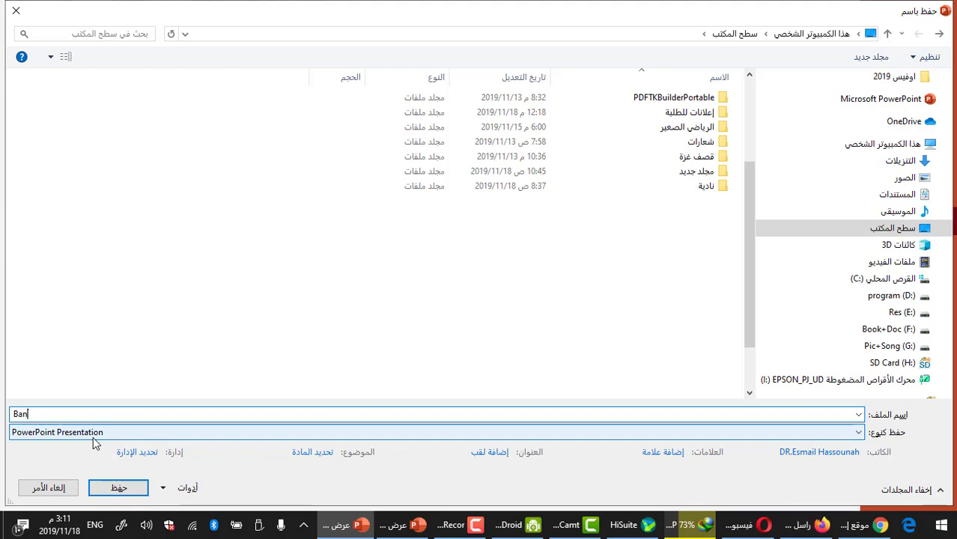
{"action": "left_click", "coordinate": [135, 433]}
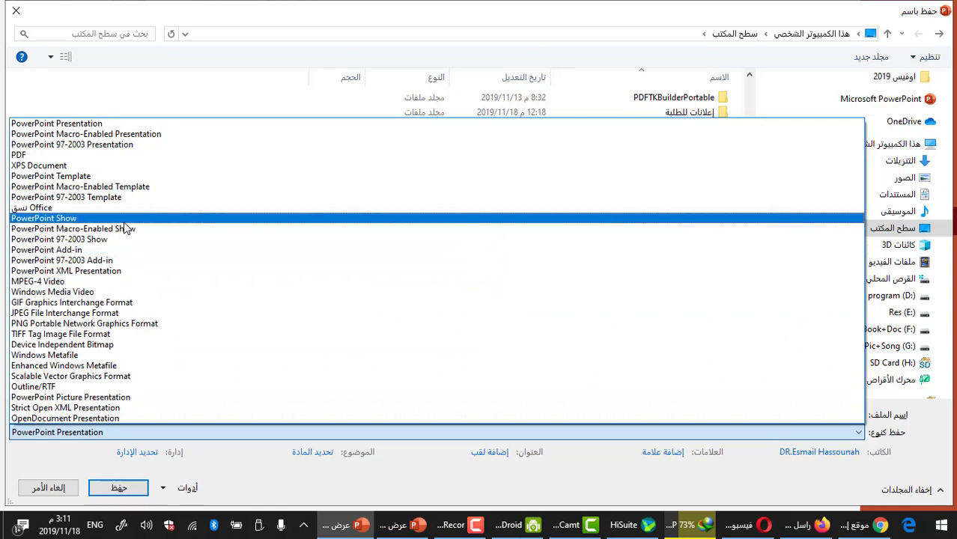
{"action": "left_click", "coordinate": [110, 323]}
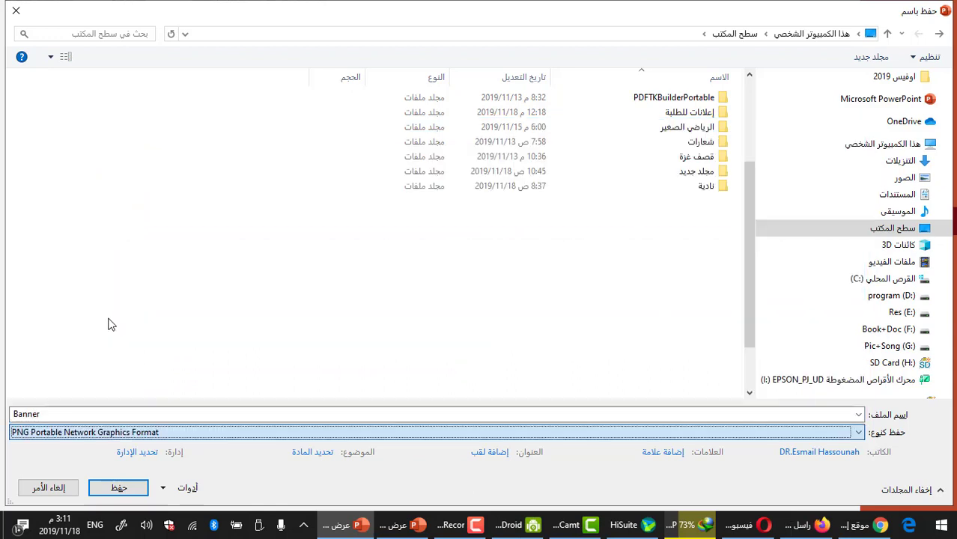
{"action": "left_click", "coordinate": [122, 487]}
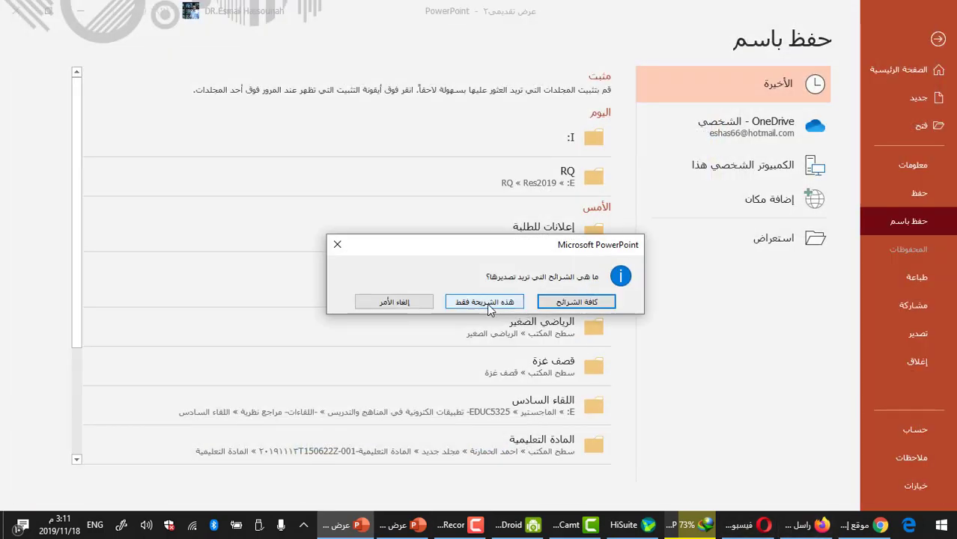
{"action": "left_click", "coordinate": [485, 303]}
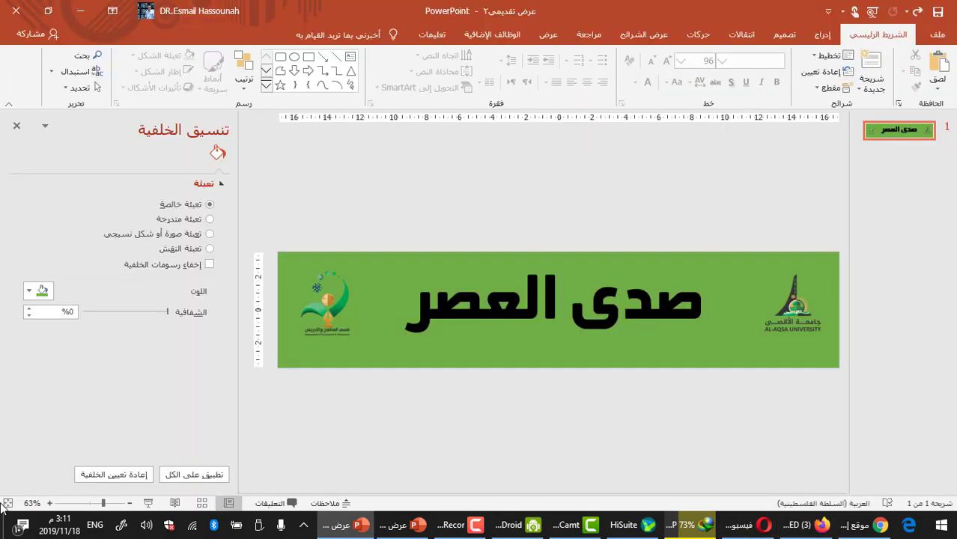
{"action": "left_click", "coordinate": [3, 529]}
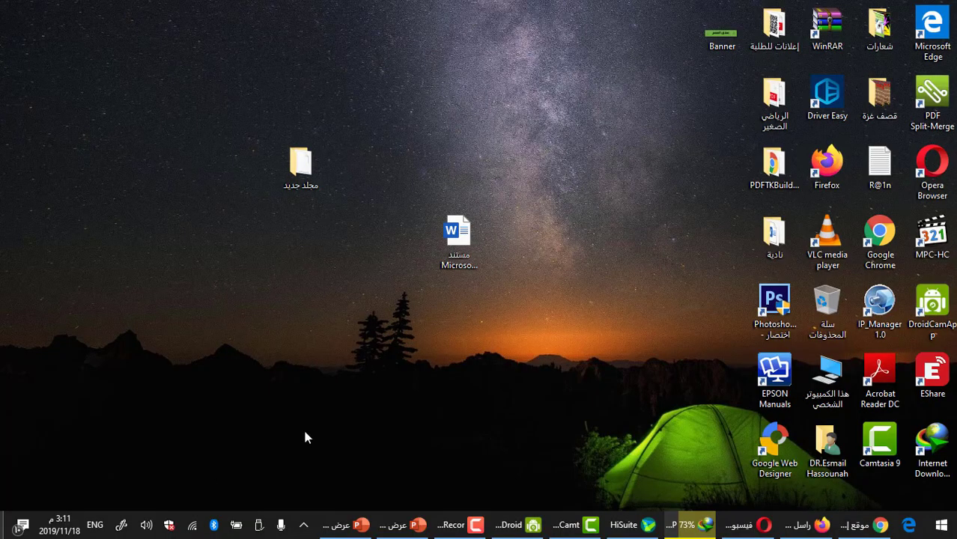
{"action": "double_click", "coordinate": [722, 38]}
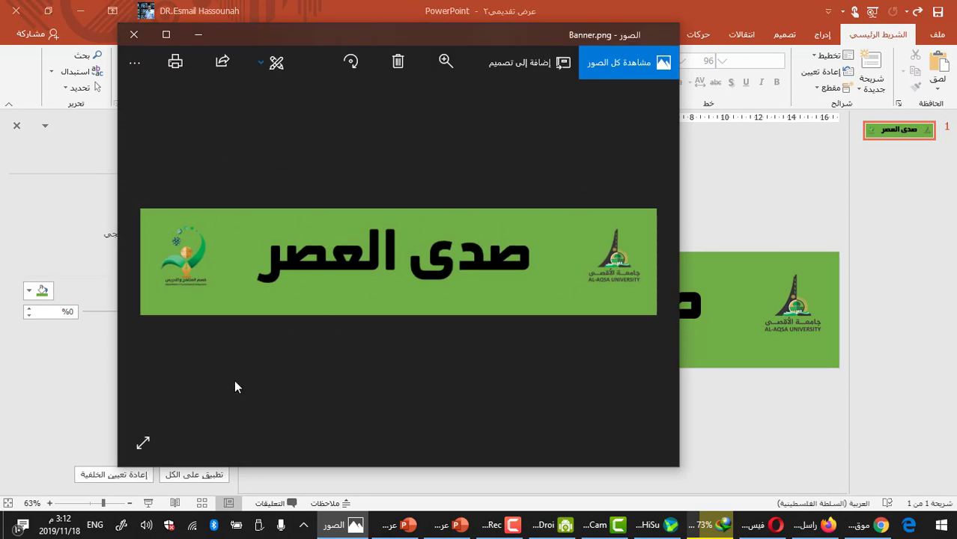
Close the image preview, switch to Chrome, and open Google Drive in a new tab.
{"action": "left_click", "coordinate": [135, 35]}
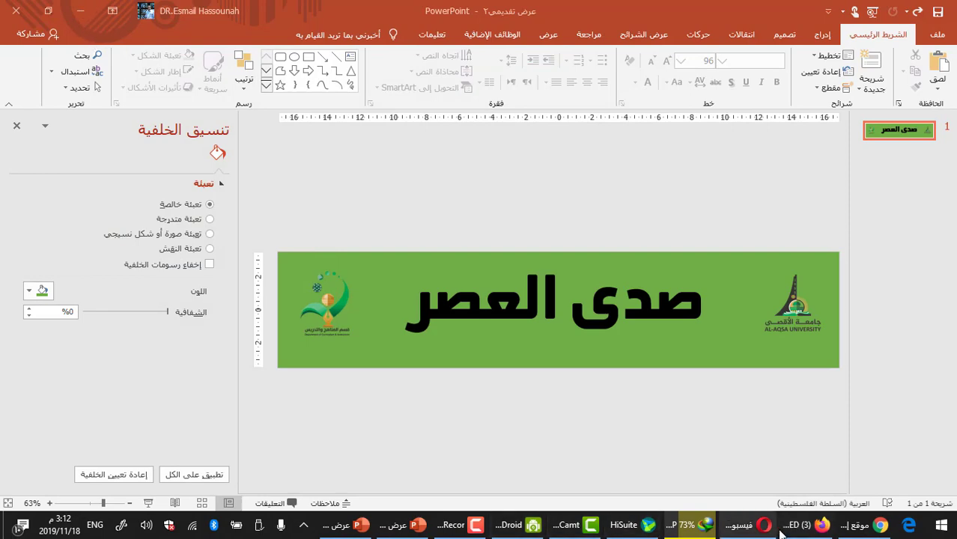
{"action": "left_click", "coordinate": [866, 527]}
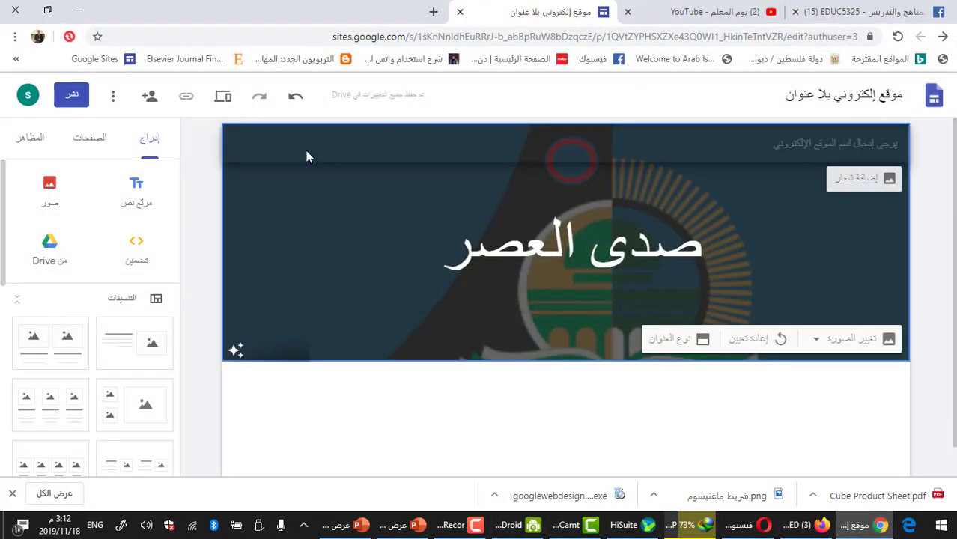
{"action": "left_click", "coordinate": [435, 13]}
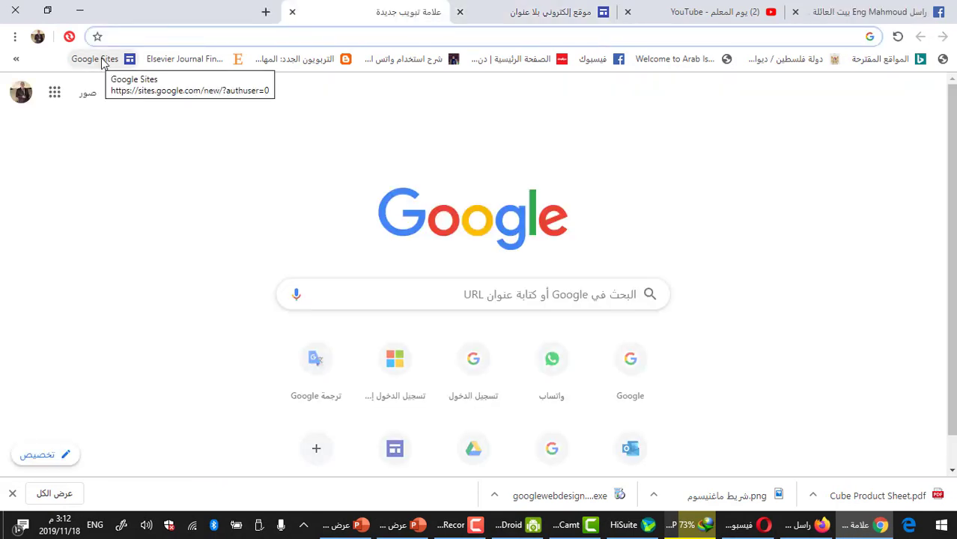
{"action": "left_click", "coordinate": [55, 93]}
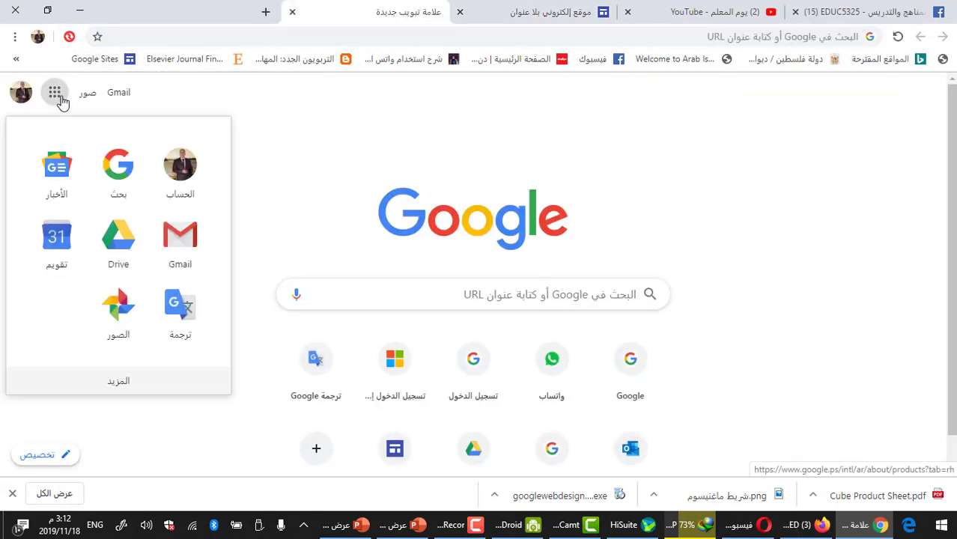
{"action": "left_click", "coordinate": [127, 254]}
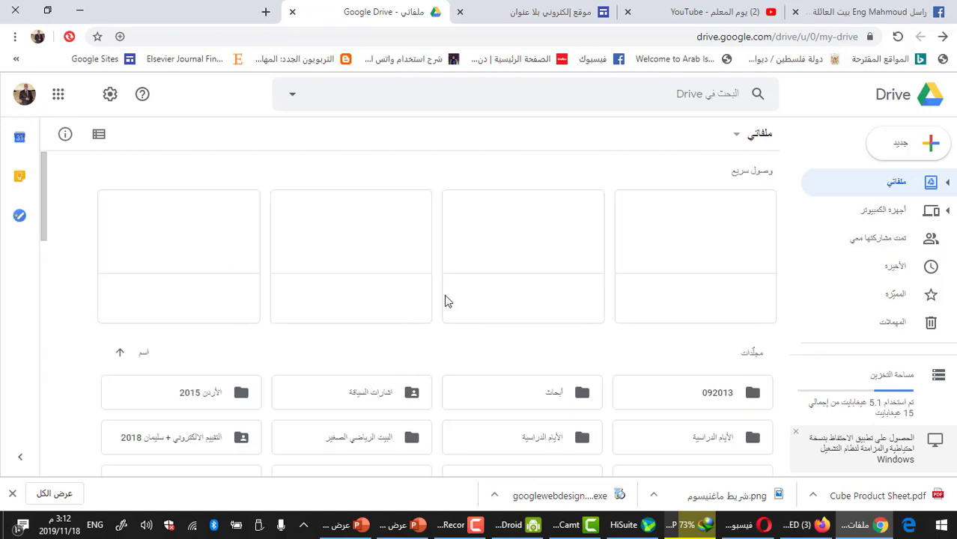
Open Google Drive under the account used for the website, and close the other account's Drive tab.
{"action": "left_click", "coordinate": [24, 94]}
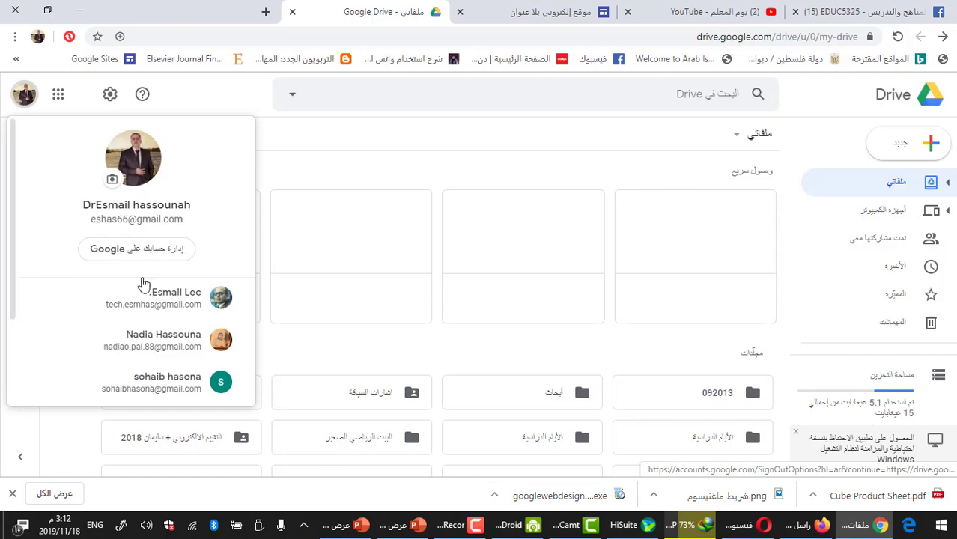
{"action": "scroll", "coordinate": [150, 307], "scroll_direction": "down", "scroll_amount": 3}
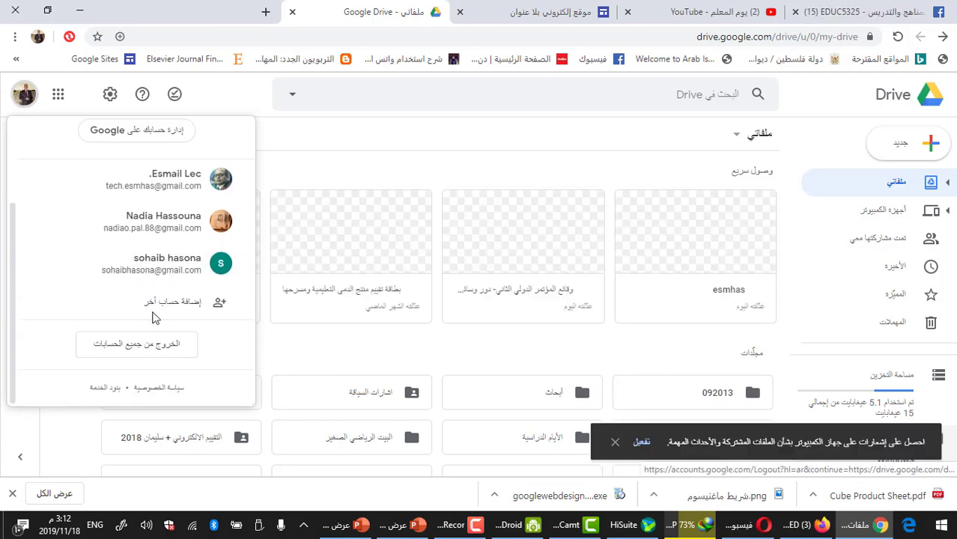
{"action": "left_click", "coordinate": [152, 267]}
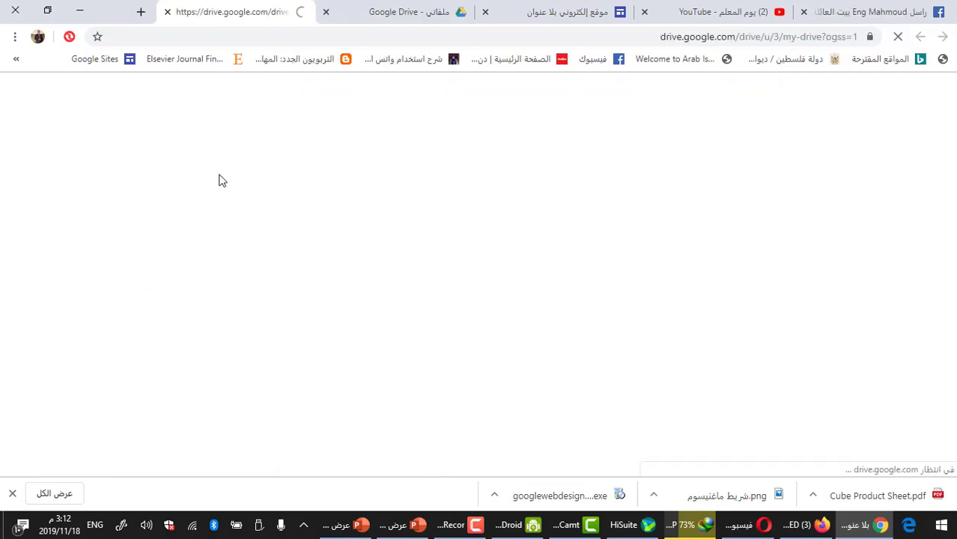
{"action": "left_click", "coordinate": [335, 17]}
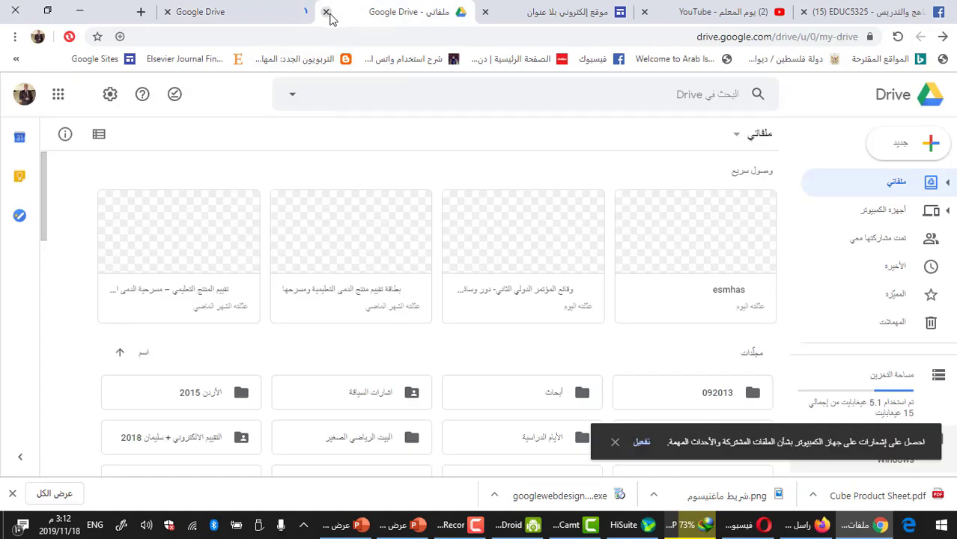
{"action": "left_click", "coordinate": [326, 12]}
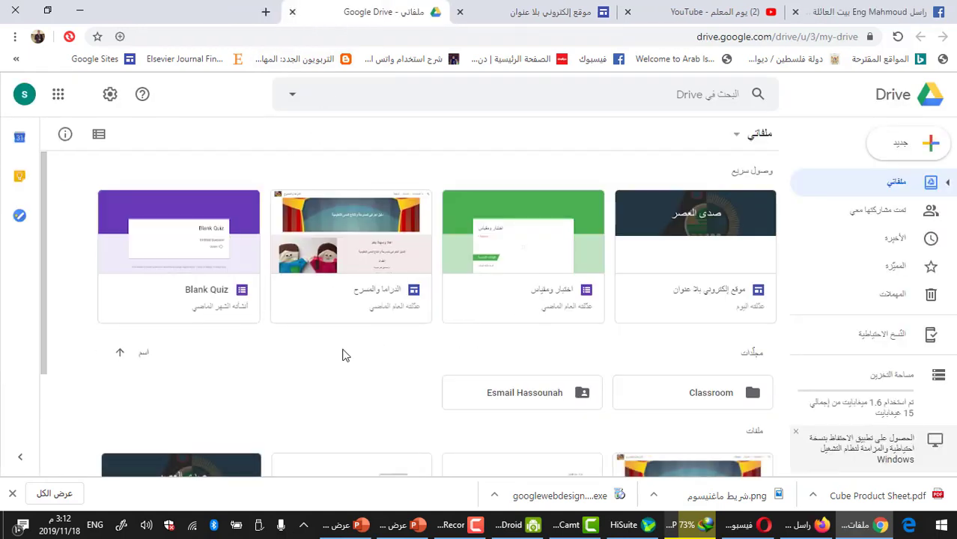
Upload Banner.png from the desktop to My Drive, and return to the open website in Google Sites.
{"action": "scroll", "coordinate": [352, 367], "scroll_direction": "down", "scroll_amount": 3}
{"action": "scroll", "coordinate": [348, 368], "scroll_direction": "up", "scroll_amount": 3}
{"action": "scroll", "coordinate": [344, 360], "scroll_direction": "down", "scroll_amount": 2}
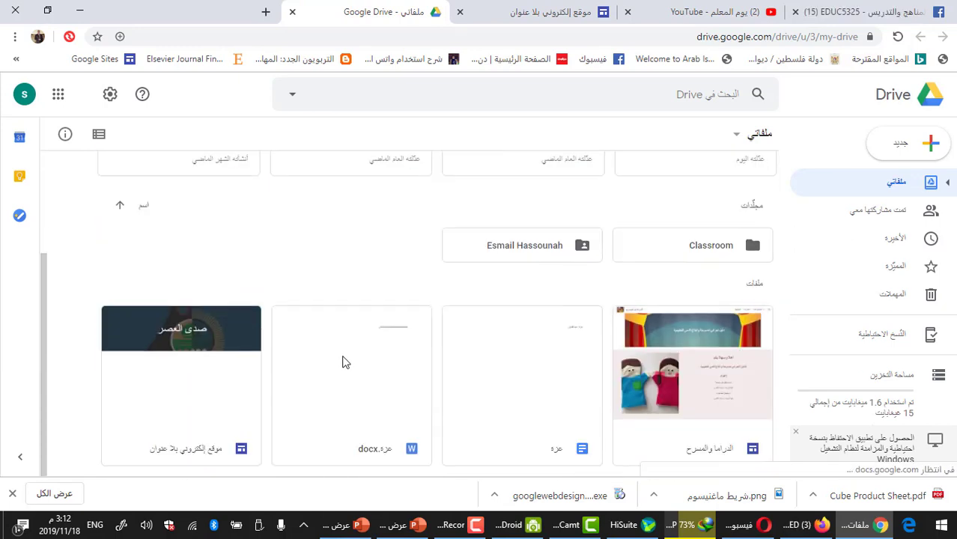
{"action": "scroll", "coordinate": [368, 268], "scroll_direction": "up", "scroll_amount": 2}
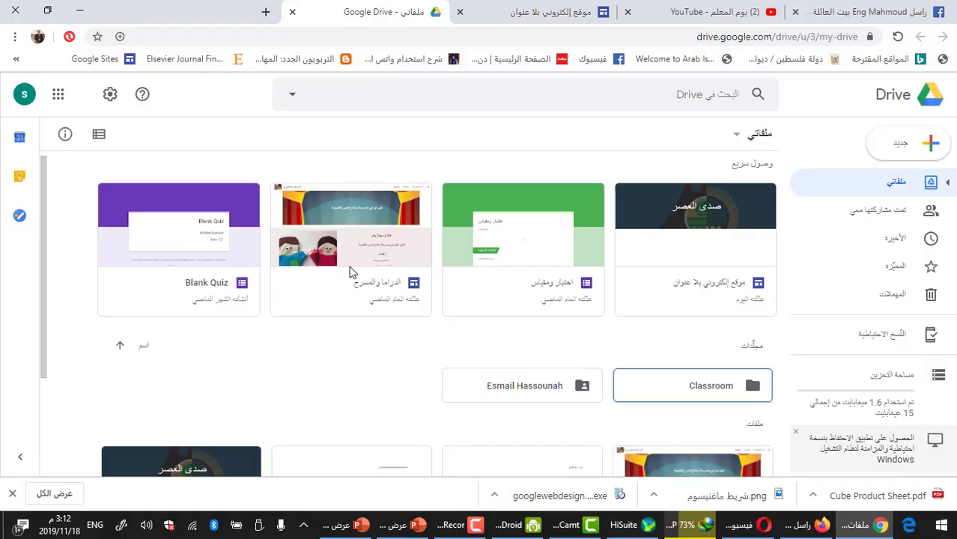
{"action": "key", "text": "super+d"}
{"action": "left_click_drag", "start_coordinate": [712, 34], "coordinate": [377, 397]}
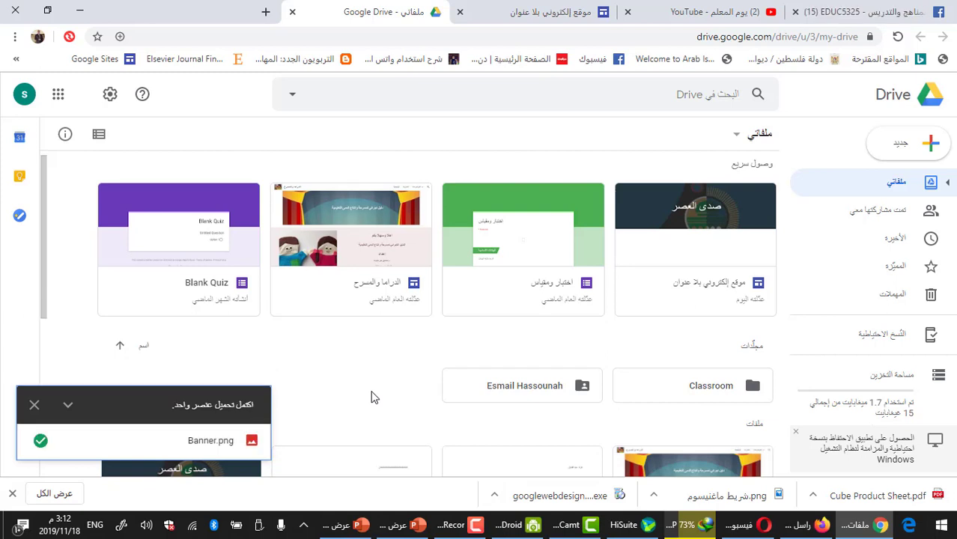
{"action": "scroll", "coordinate": [351, 356], "scroll_direction": "down", "scroll_amount": 4}
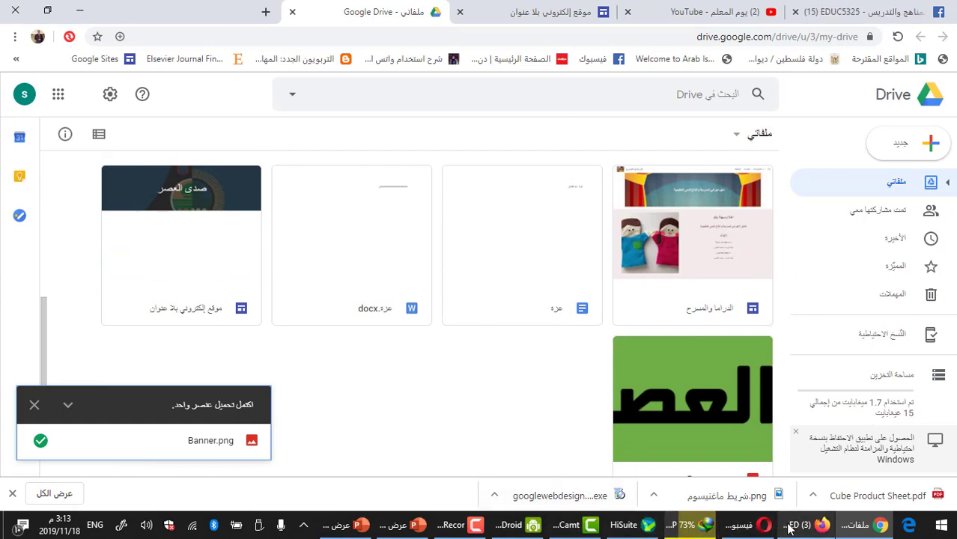
{"action": "left_click", "coordinate": [548, 15]}
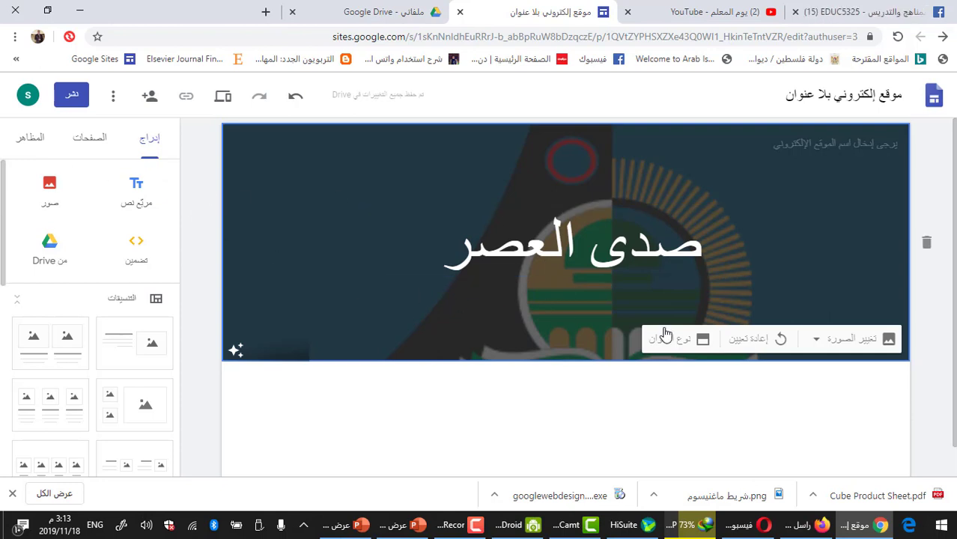
Set the site's header image to Banner.png from My Drive.
{"action": "left_click", "coordinate": [852, 340]}
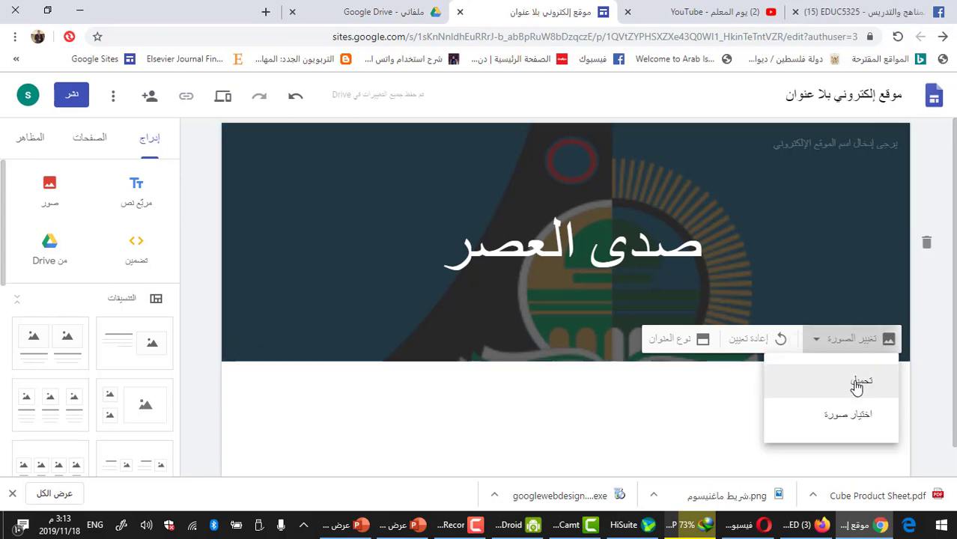
{"action": "left_click", "coordinate": [853, 384]}
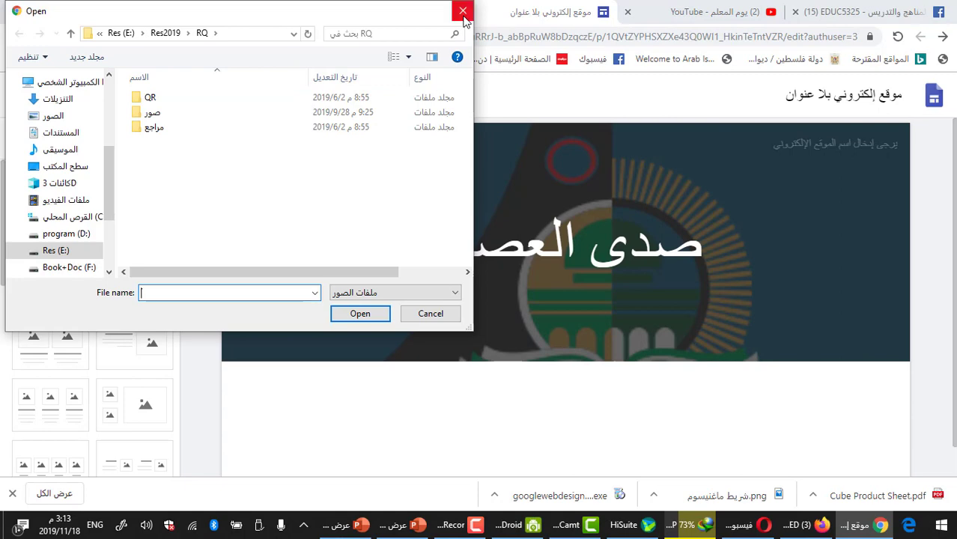
{"action": "left_click", "coordinate": [463, 12]}
{"action": "left_click", "coordinate": [852, 339]}
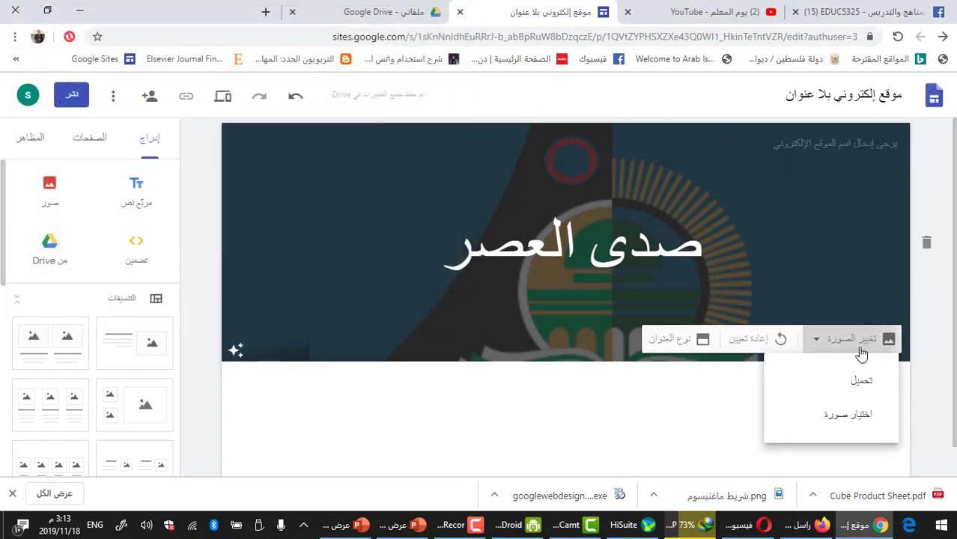
{"action": "left_click", "coordinate": [857, 418]}
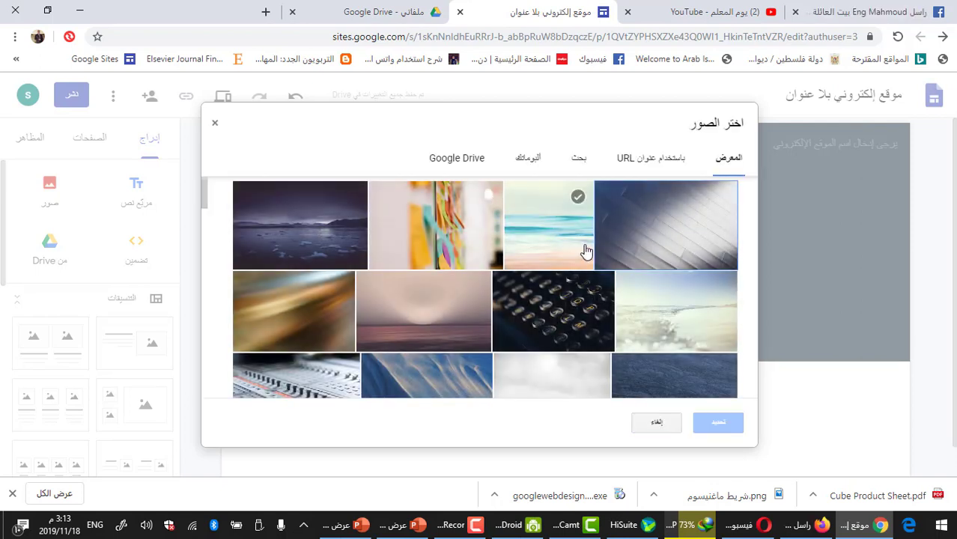
{"action": "left_click", "coordinate": [464, 165]}
{"action": "left_click", "coordinate": [672, 358]}
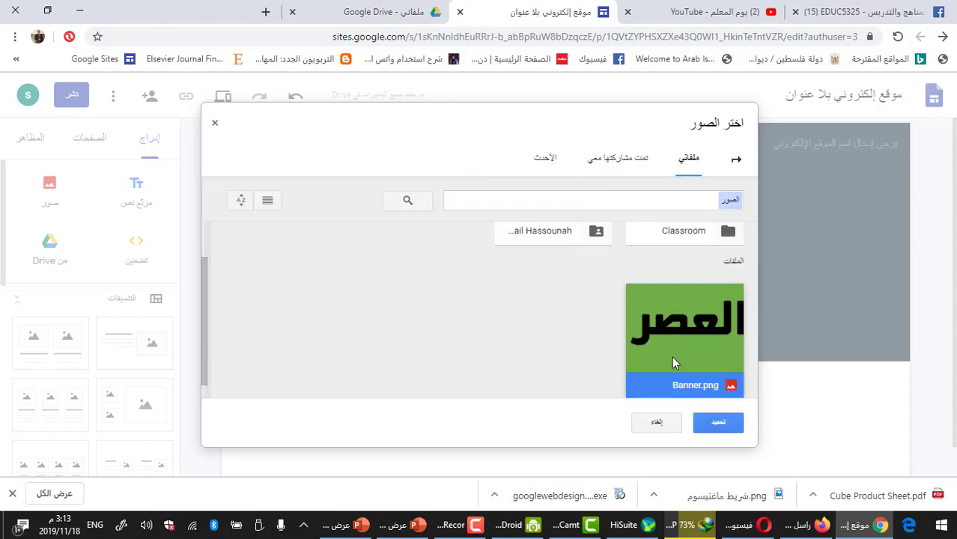
{"action": "double_click", "coordinate": [672, 357]}
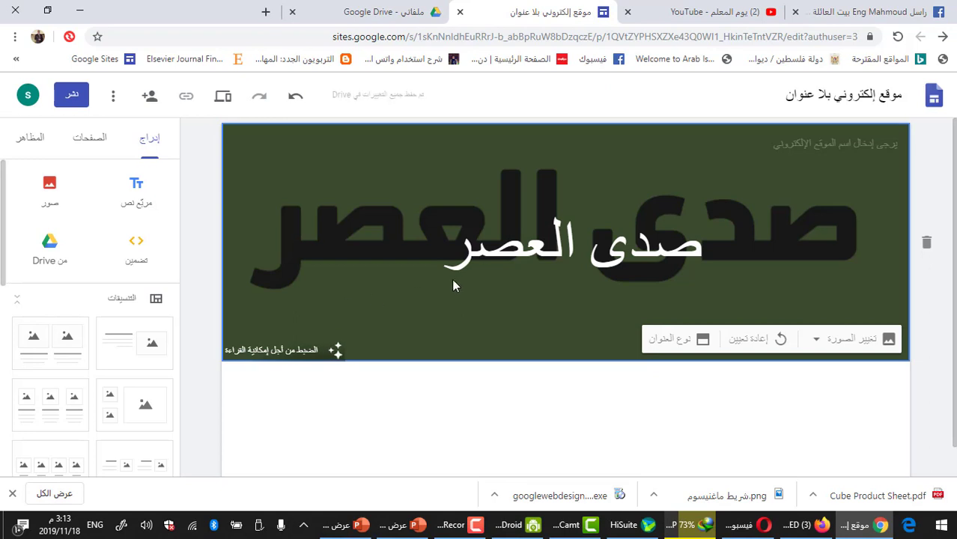
Delete the title text صدى العصر from the page header.
{"action": "triple_click", "coordinate": [533, 243]}
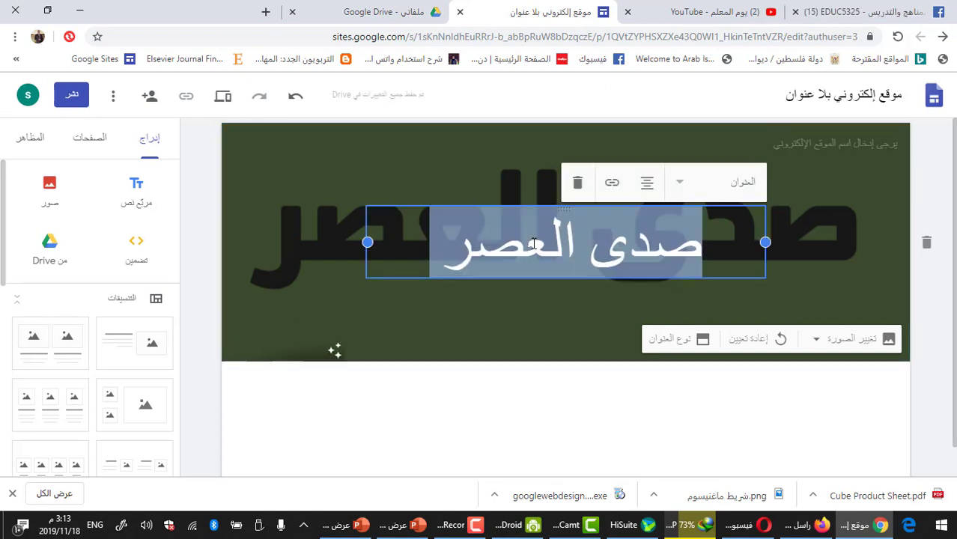
{"action": "key", "text": "BackSpace"}
{"action": "left_click", "coordinate": [439, 303]}
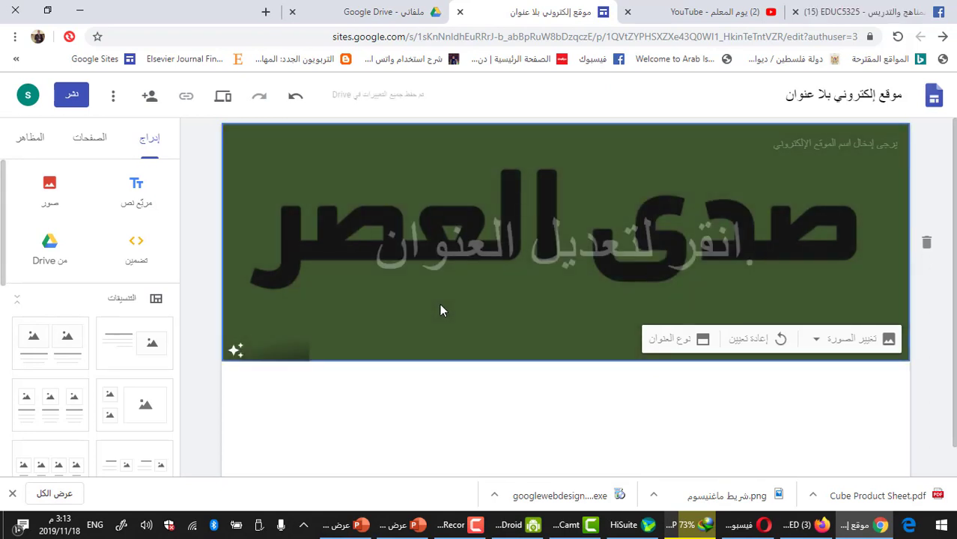
{"action": "double_click", "coordinate": [498, 292]}
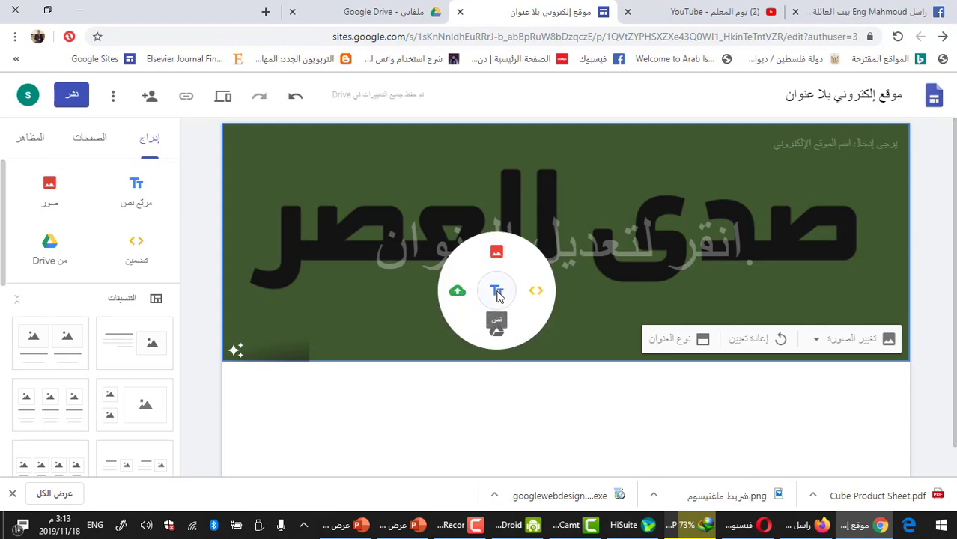
{"action": "left_click", "coordinate": [496, 251]}
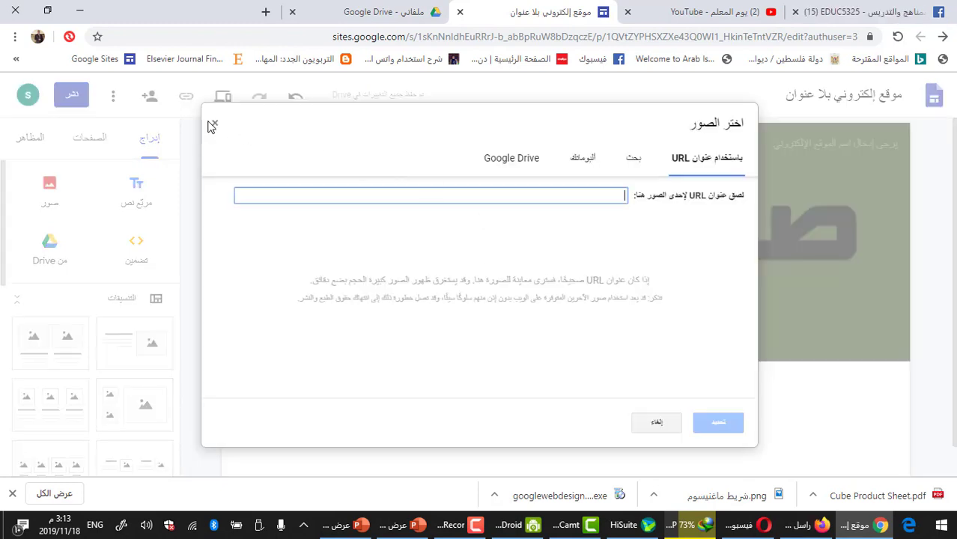
{"action": "left_click", "coordinate": [213, 125]}
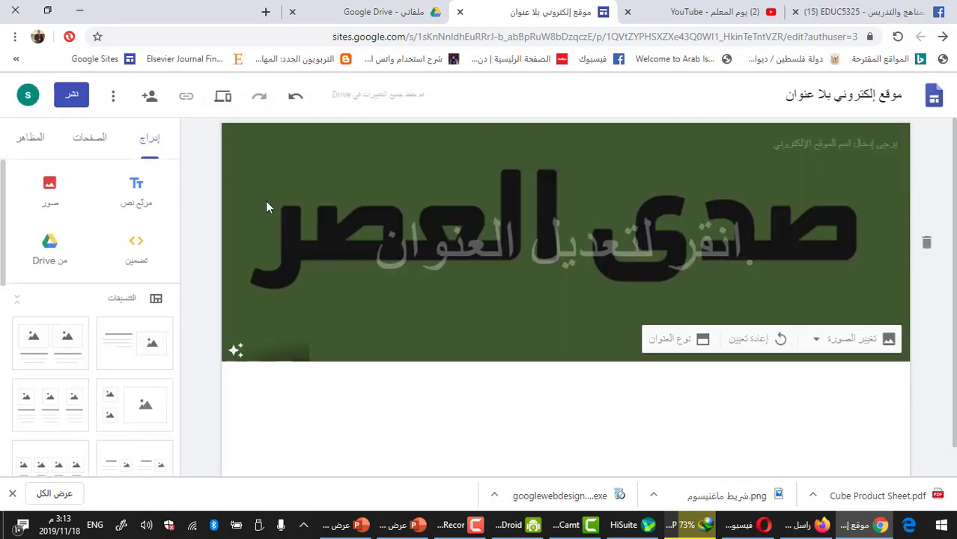
Reset the header image to the theme's default picture.
{"action": "left_click", "coordinate": [754, 341]}
{"action": "left_click", "coordinate": [845, 341]}
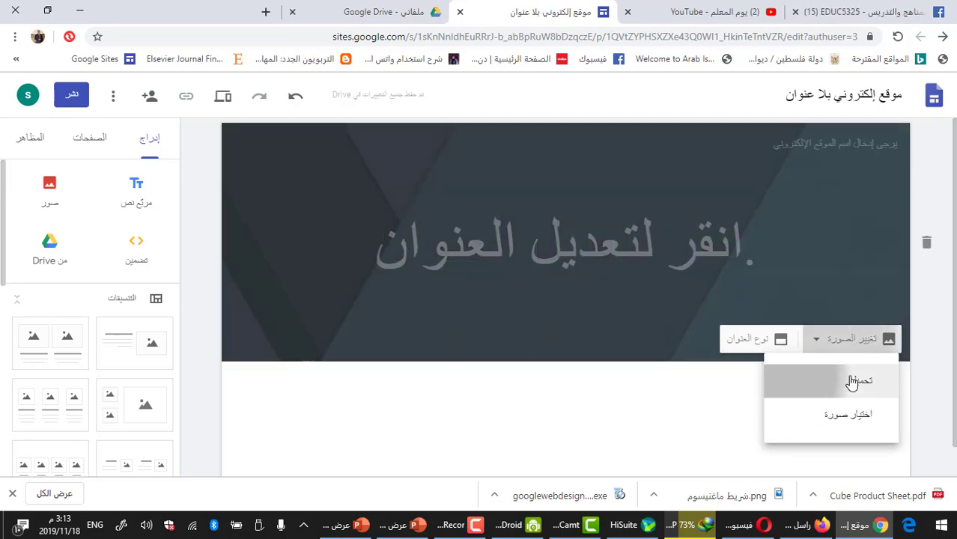
{"action": "left_click", "coordinate": [855, 380]}
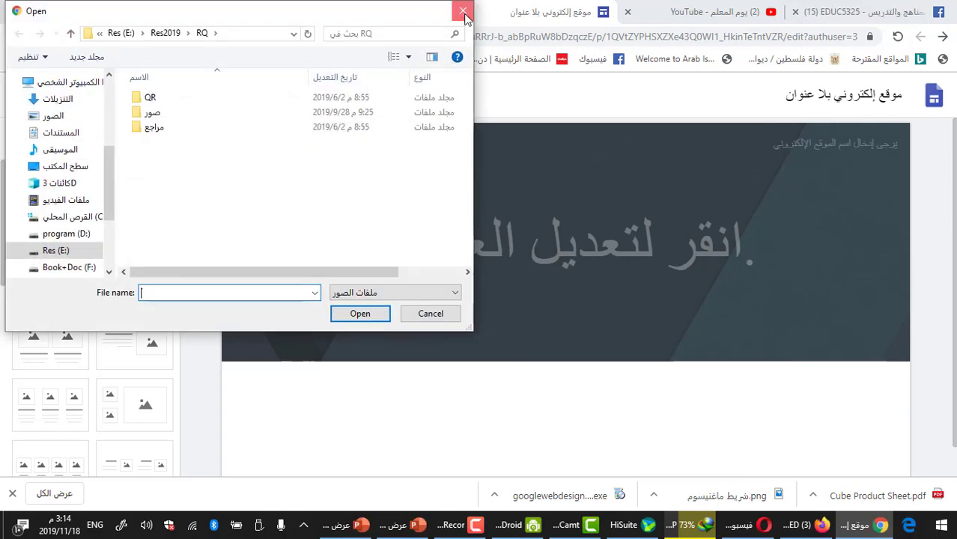
{"action": "left_click", "coordinate": [463, 12]}
{"action": "left_click", "coordinate": [850, 339]}
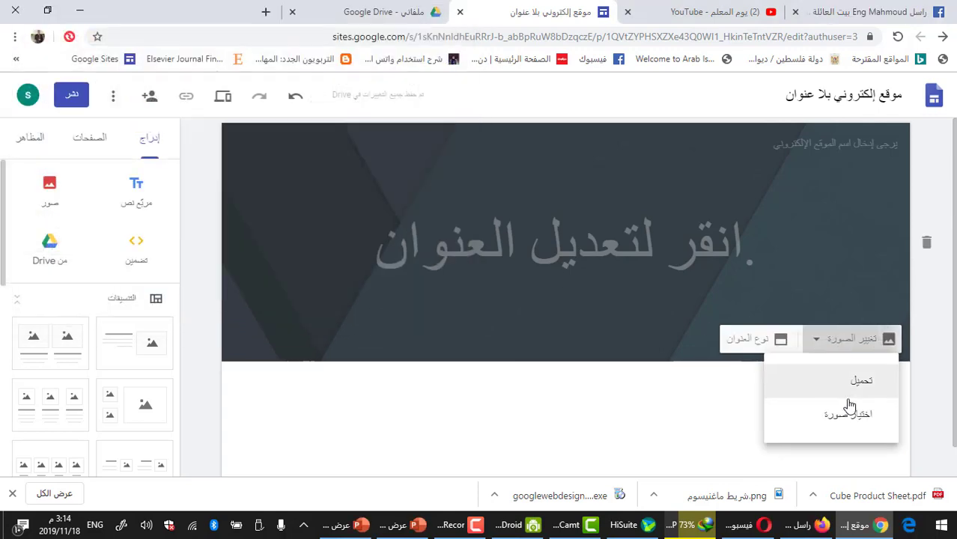
{"action": "left_click", "coordinate": [824, 414]}
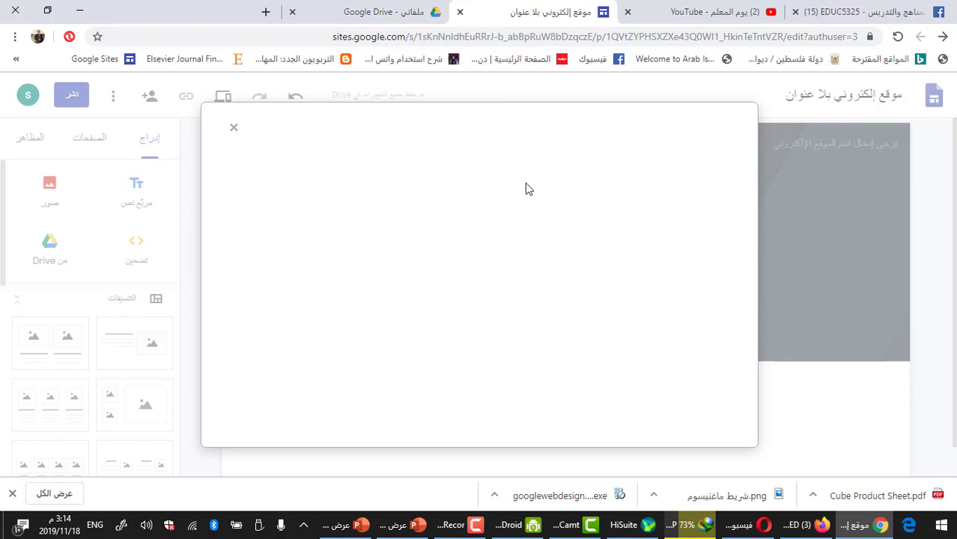
{"action": "left_click", "coordinate": [234, 127]}
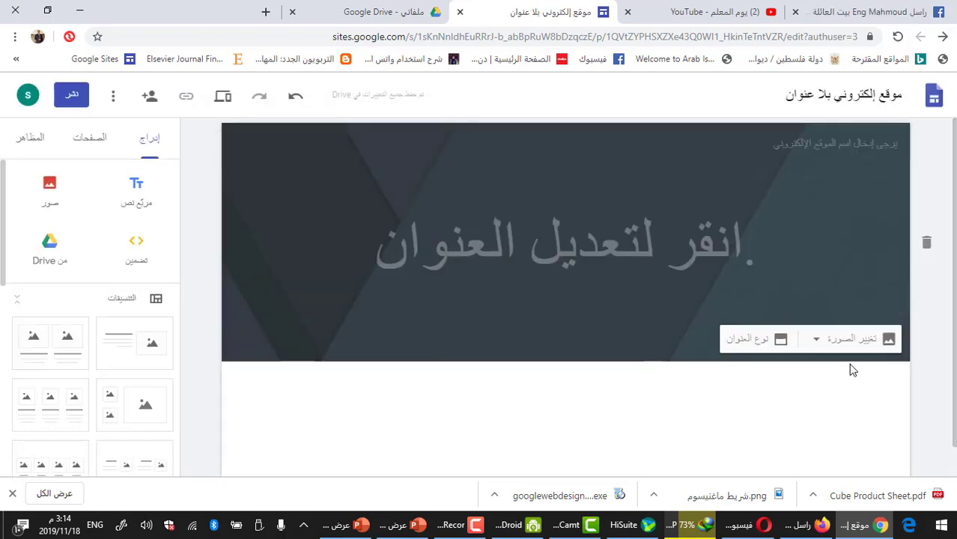
Choose Banner.png from My Drive as the header image and remove its readability adjustment.
{"action": "left_click", "coordinate": [846, 341]}
{"action": "left_click", "coordinate": [854, 417]}
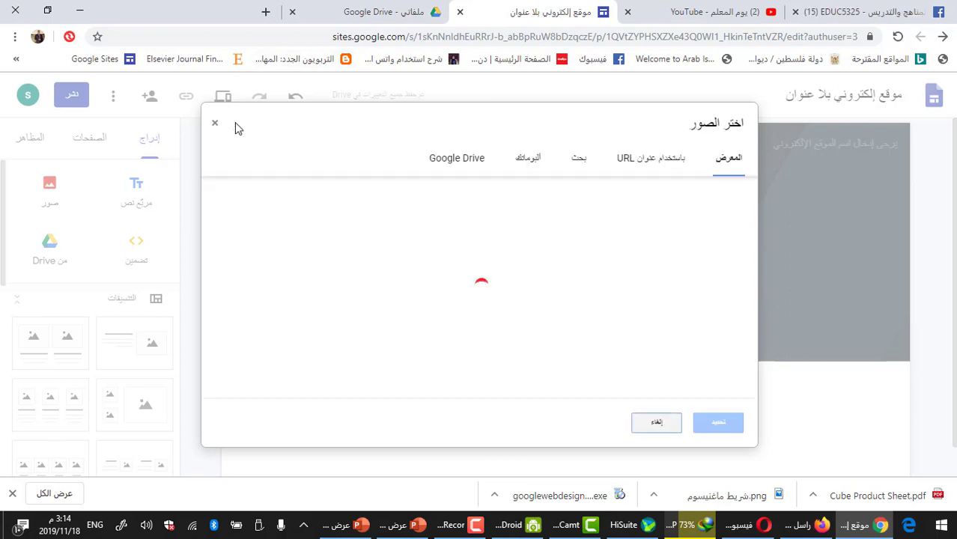
{"action": "left_click", "coordinate": [469, 162]}
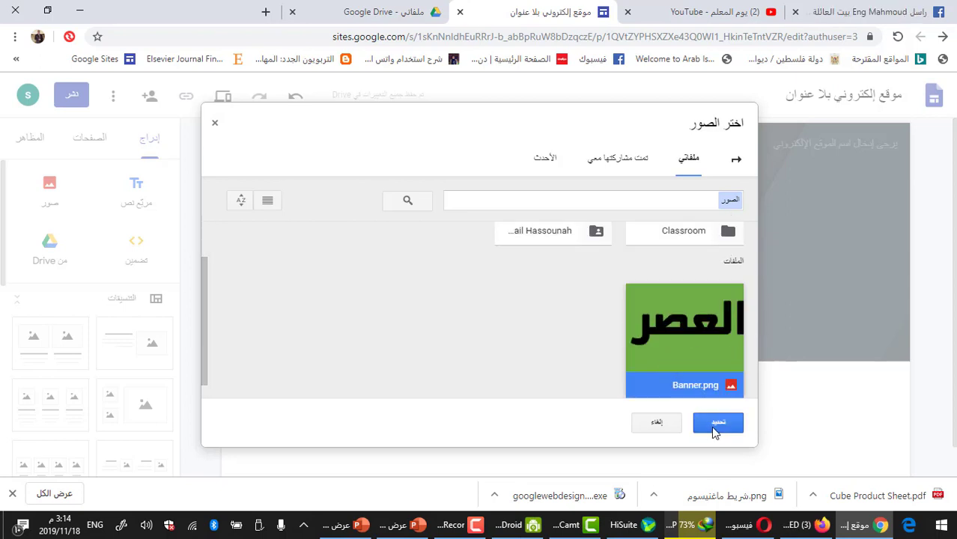
{"action": "left_click", "coordinate": [716, 424]}
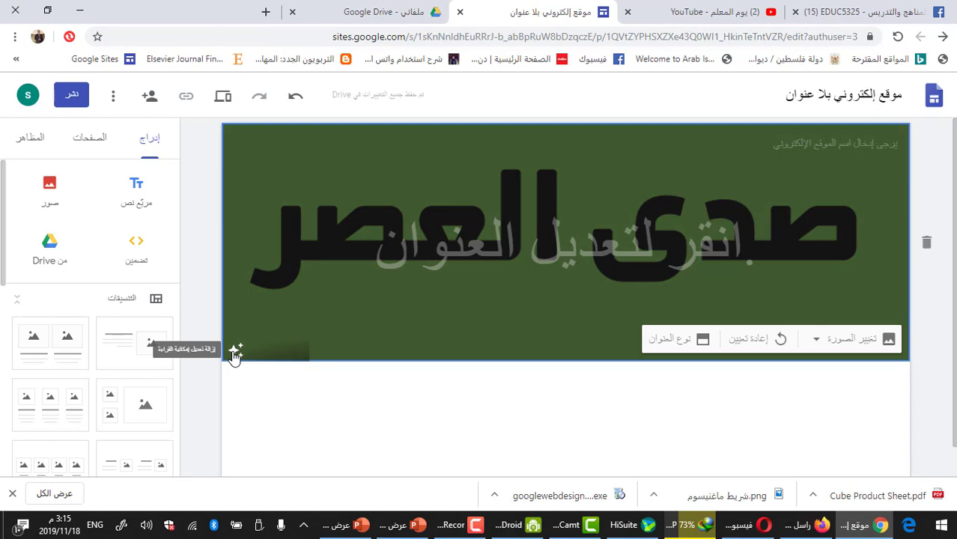
{"action": "left_click", "coordinate": [235, 352]}
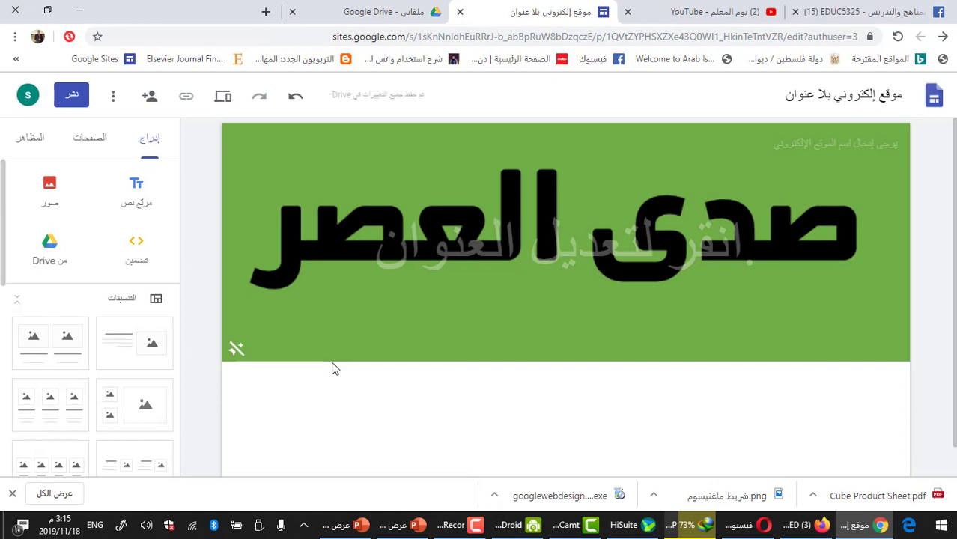
Insert an empty text box in the header below the title placeholder.
{"action": "double_click", "coordinate": [433, 292]}
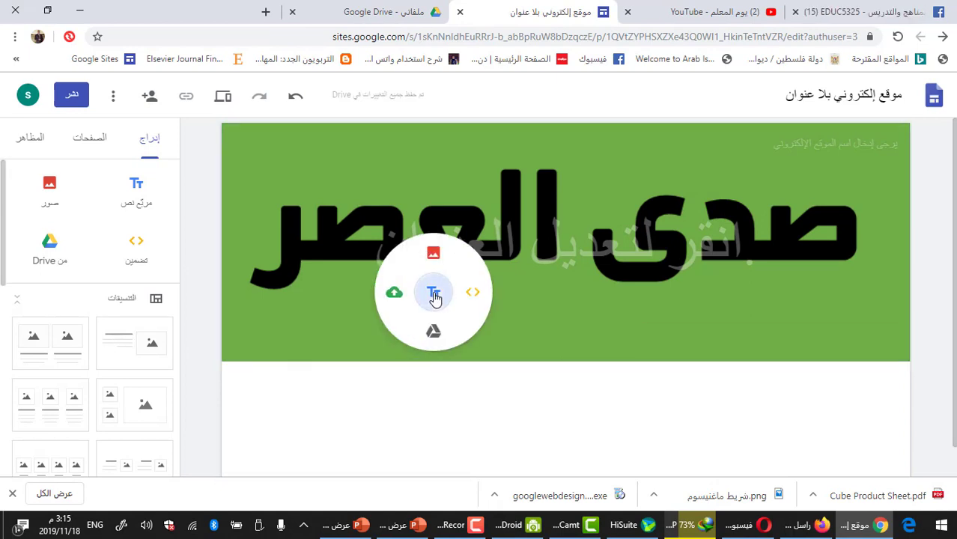
{"action": "left_click", "coordinate": [434, 294]}
{"action": "left_click", "coordinate": [470, 321]}
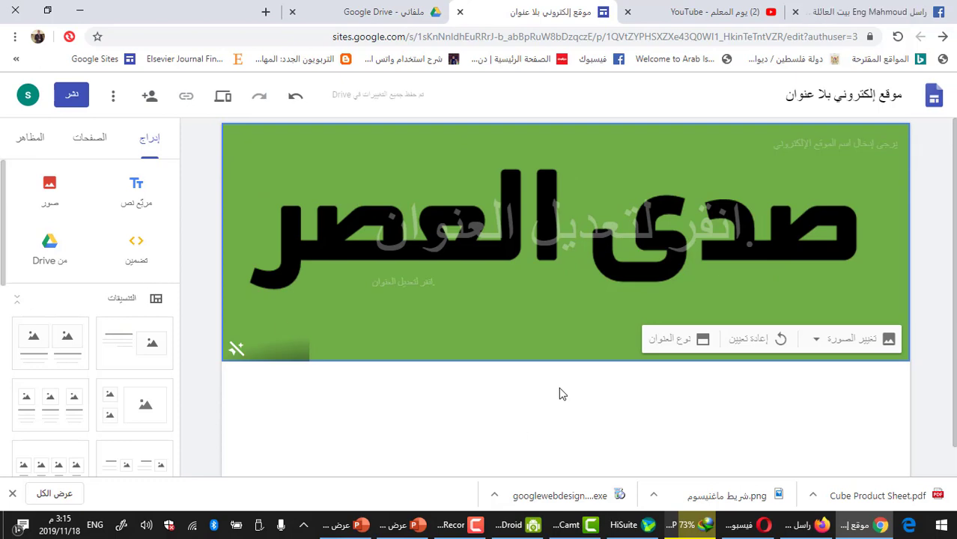
{"action": "left_click", "coordinate": [73, 99]}
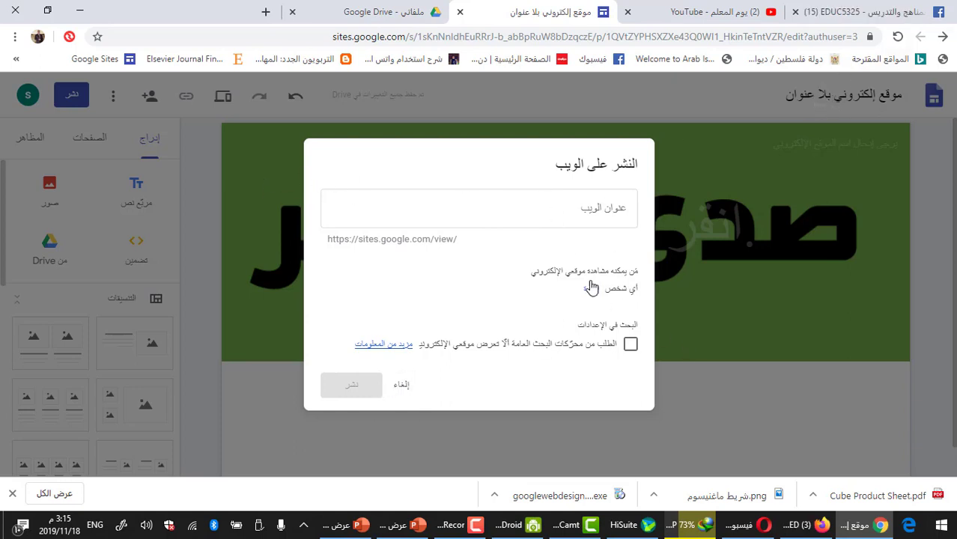
{"action": "left_click", "coordinate": [573, 215]}
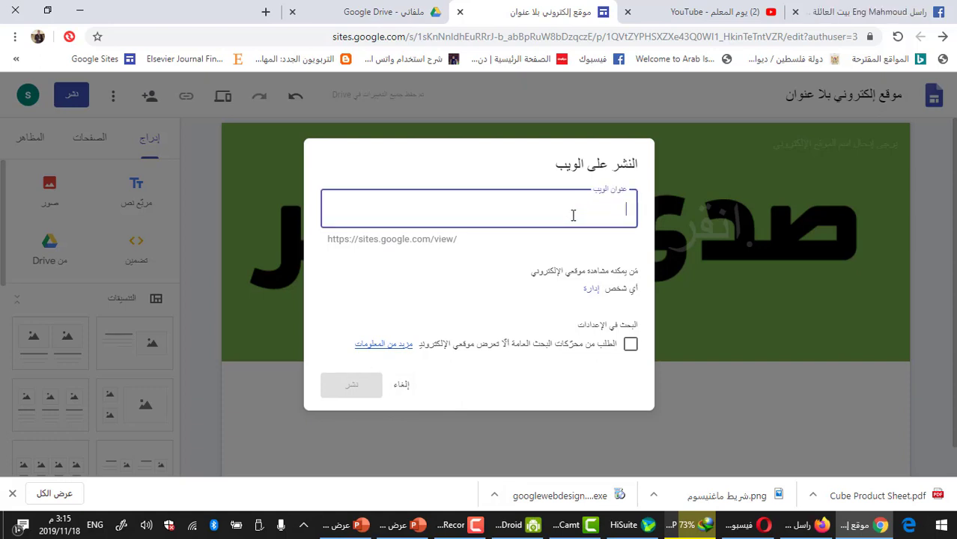
{"action": "type", "text": "sada"}
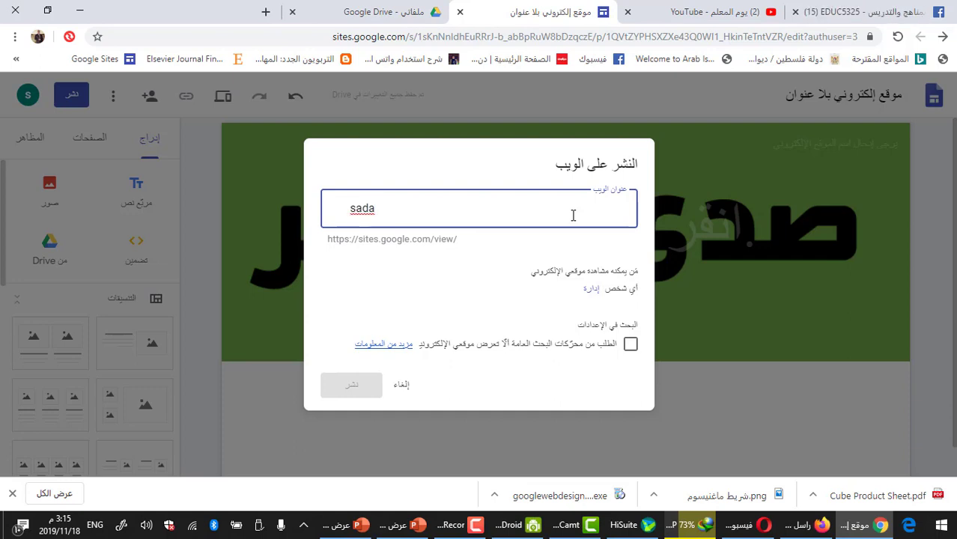
{"action": "key", "text": "Escape"}
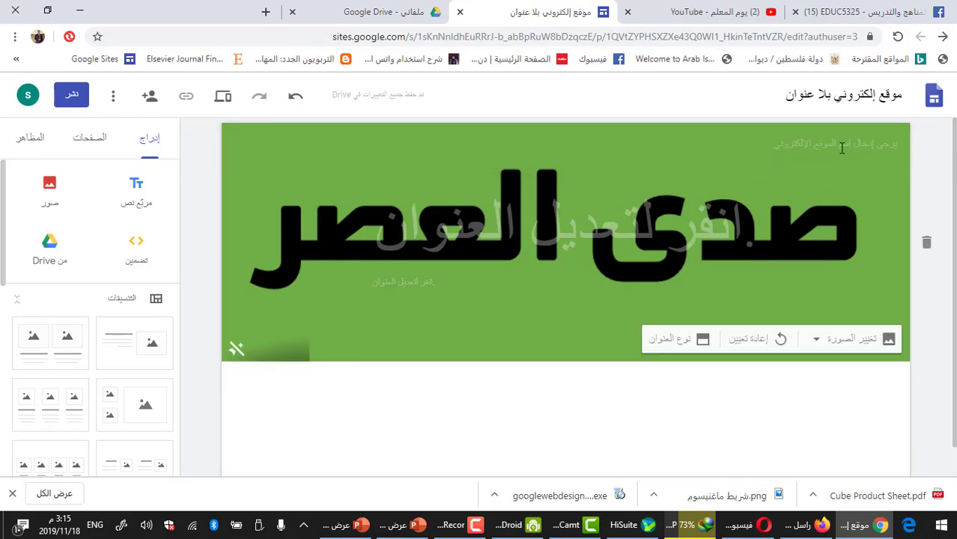
Name the site document sadaelaaser, all in lowercase.
{"action": "left_click", "coordinate": [844, 97]}
{"action": "type", "text": "sada"}
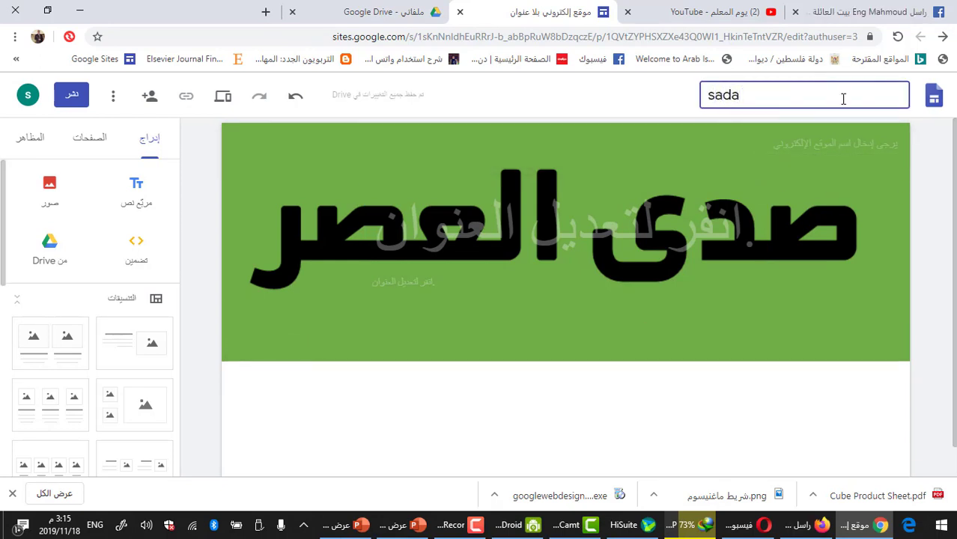
{"action": "type", "text": "Ela"}
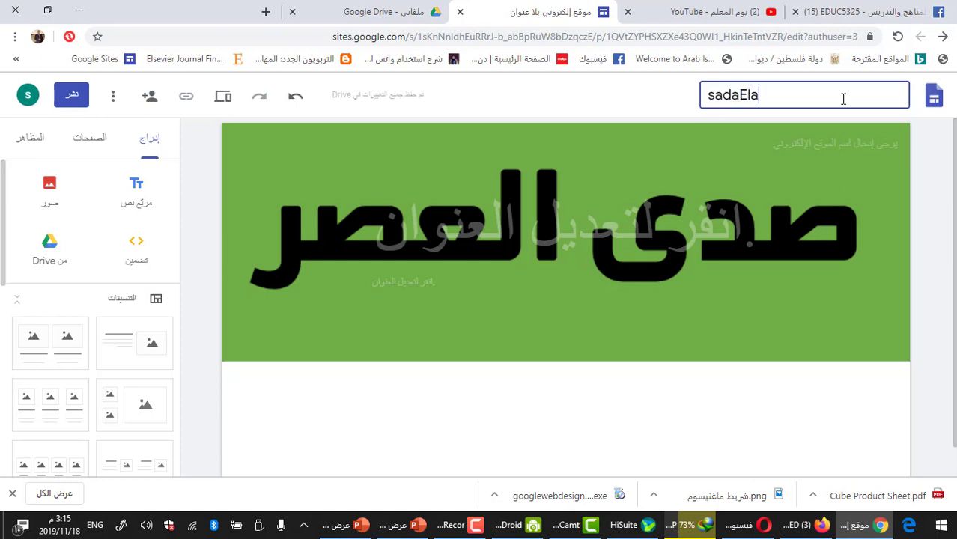
{"action": "type", "text": "aser"}
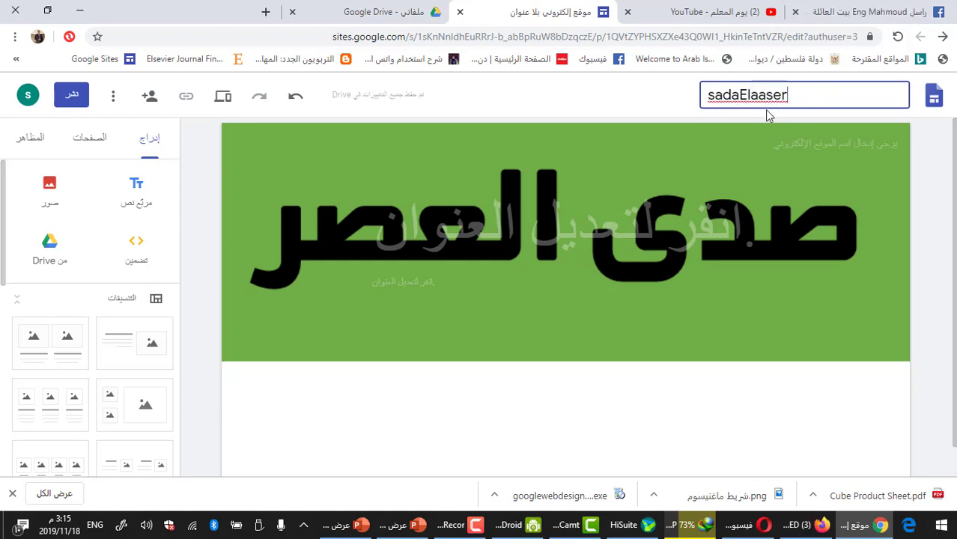
{"action": "double_click", "coordinate": [748, 95]}
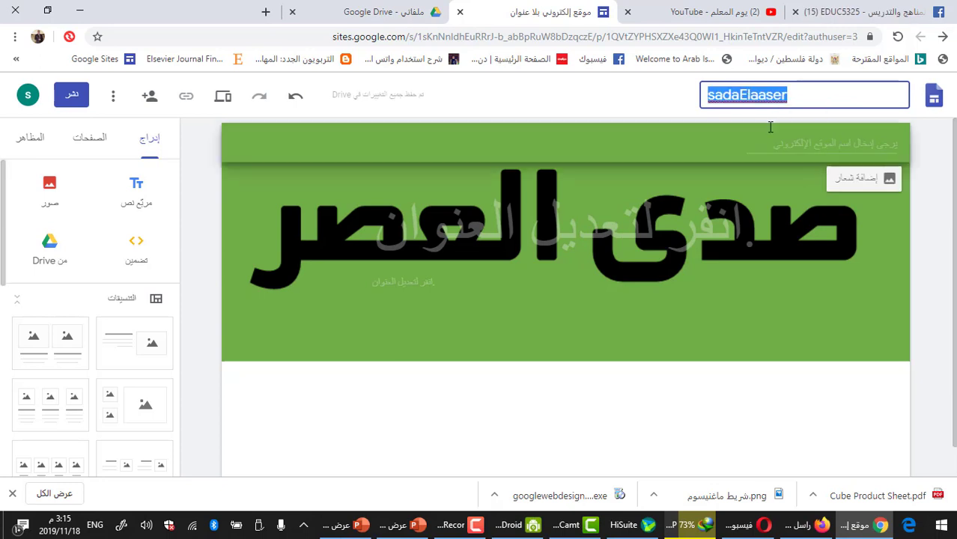
{"action": "left_click", "coordinate": [708, 95]}
{"action": "left_click", "coordinate": [748, 95]}
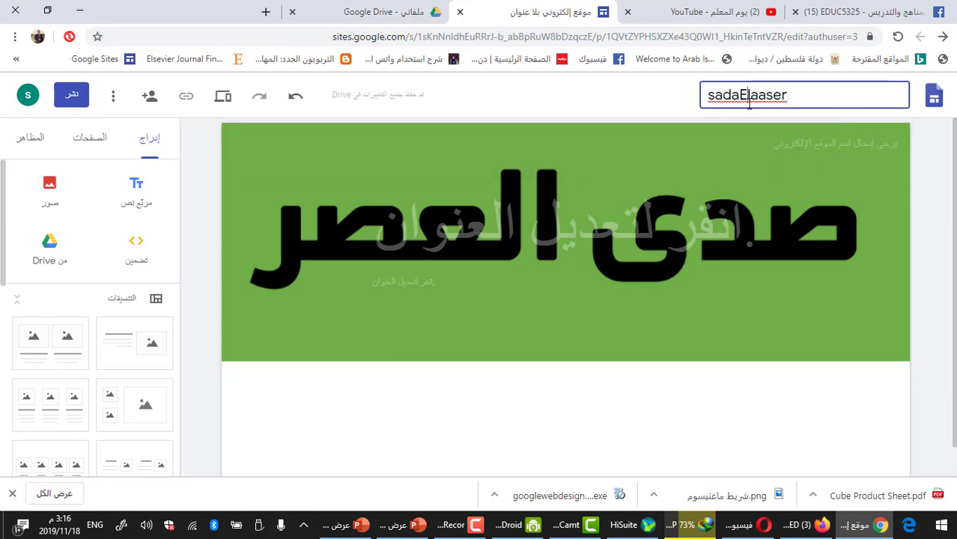
{"action": "key", "text": "BackSpace"}
{"action": "type", "text": "e"}
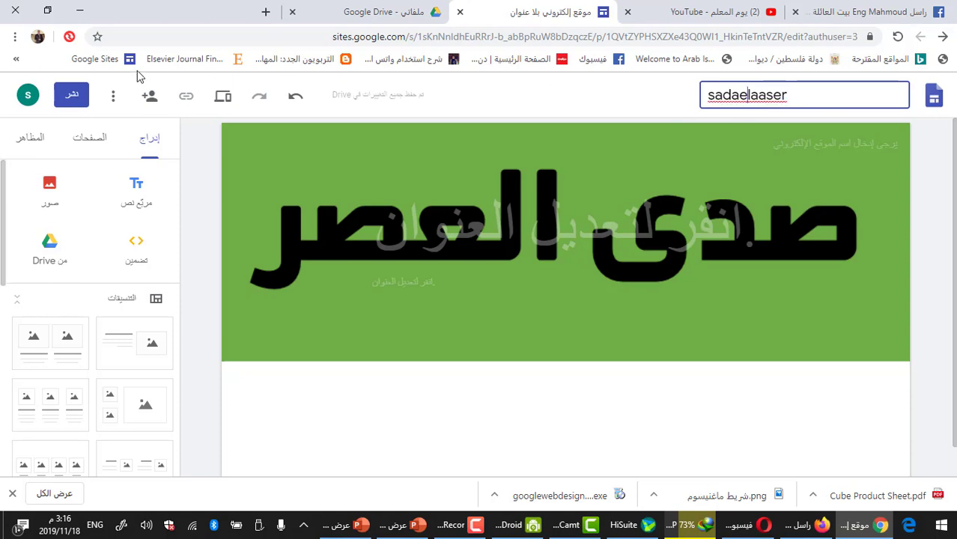
Publish the site to the web at the address sadaelaaser and open the published page.
{"action": "left_click", "coordinate": [73, 96]}
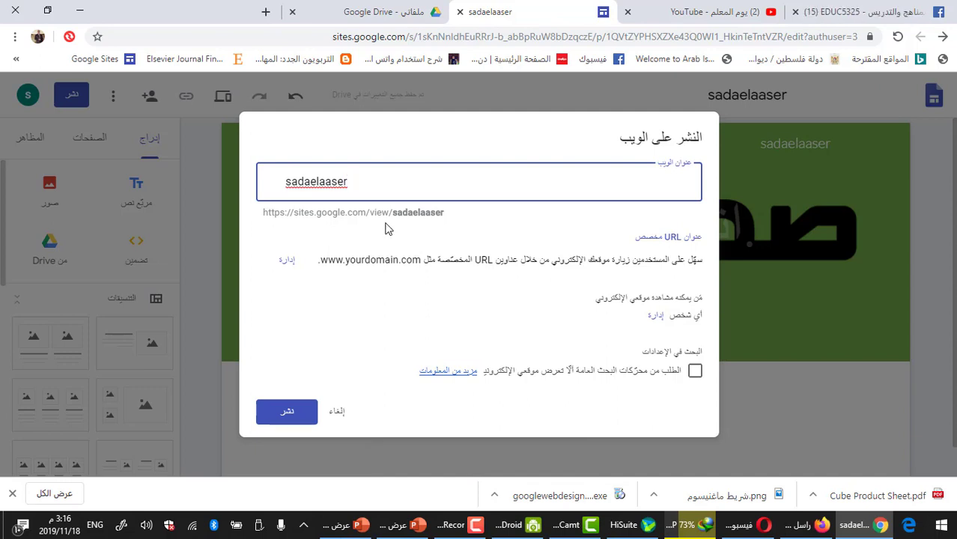
{"action": "left_click", "coordinate": [298, 413]}
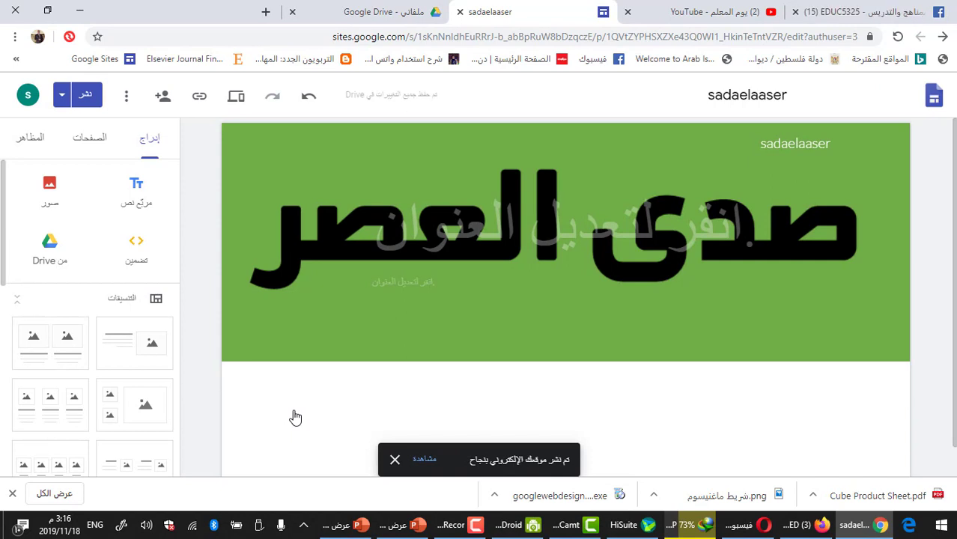
{"action": "left_click", "coordinate": [424, 459]}
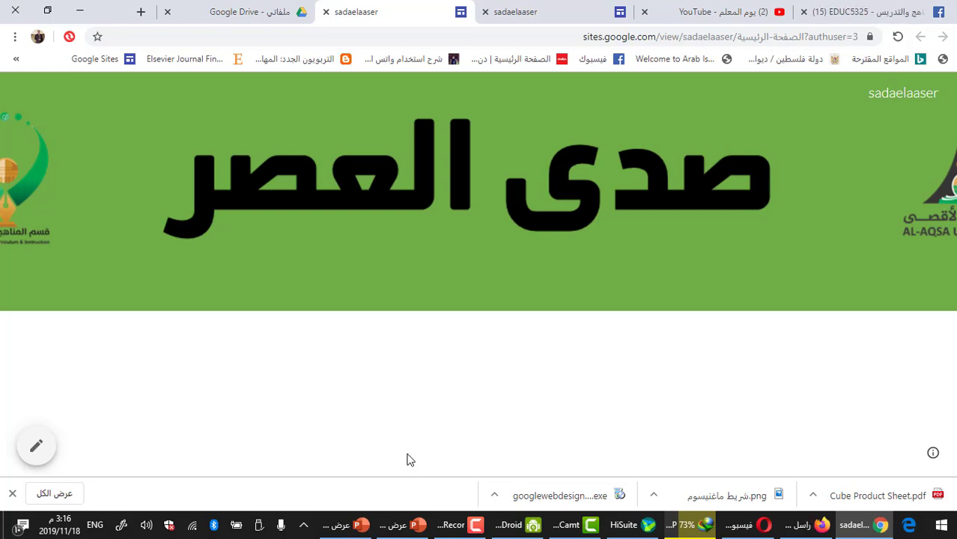
{"action": "left_click", "coordinate": [341, 525]}
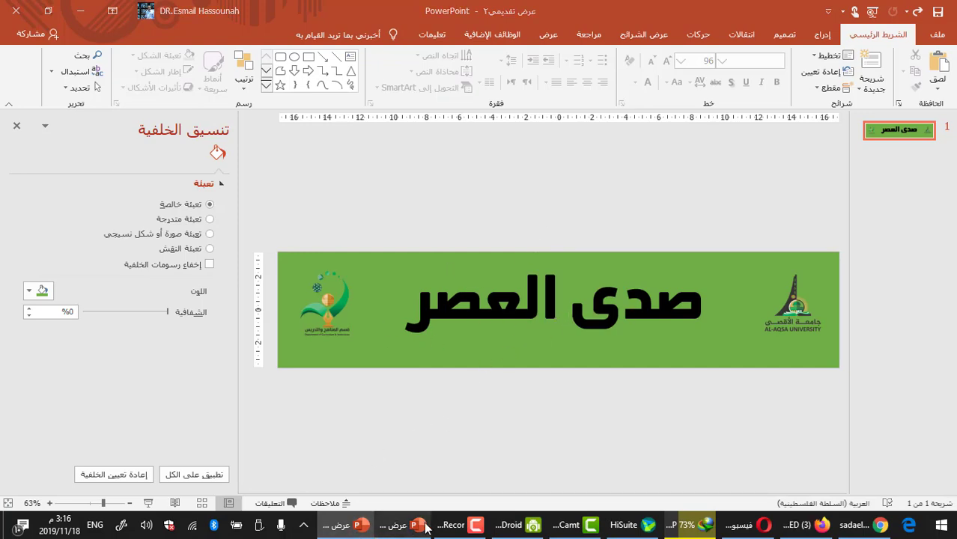
{"action": "left_click", "coordinate": [397, 525]}
{"action": "left_click", "coordinate": [459, 526]}
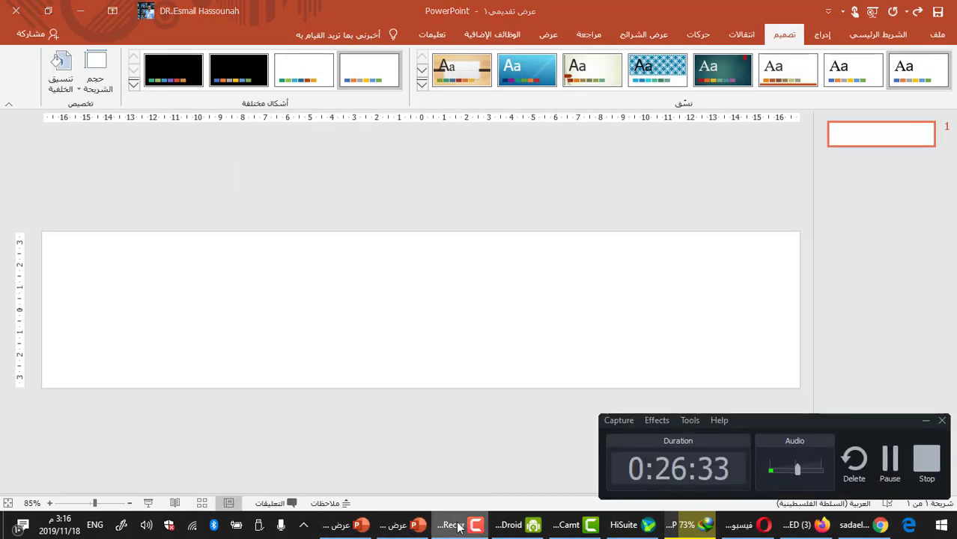
{"action": "left_click", "coordinate": [355, 531]}
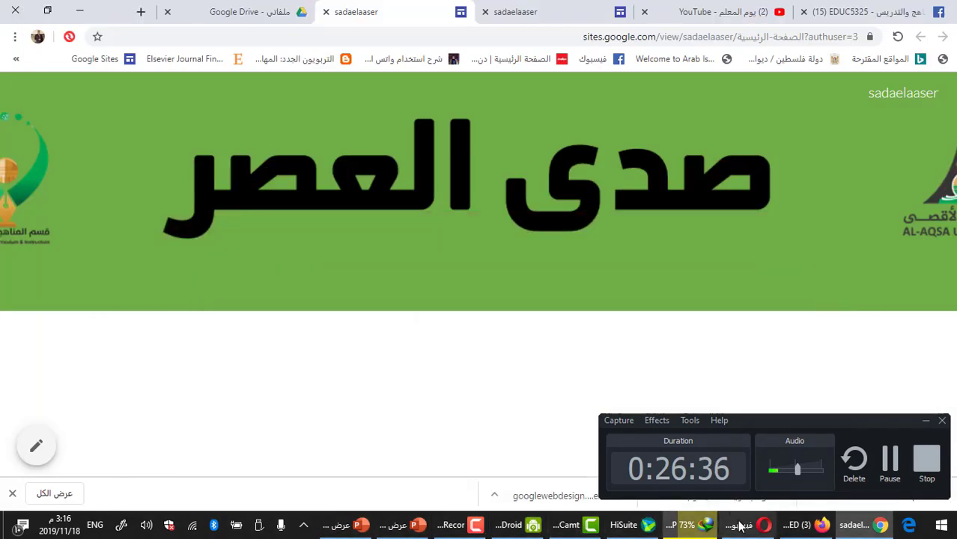
{"action": "left_click", "coordinate": [710, 530]}
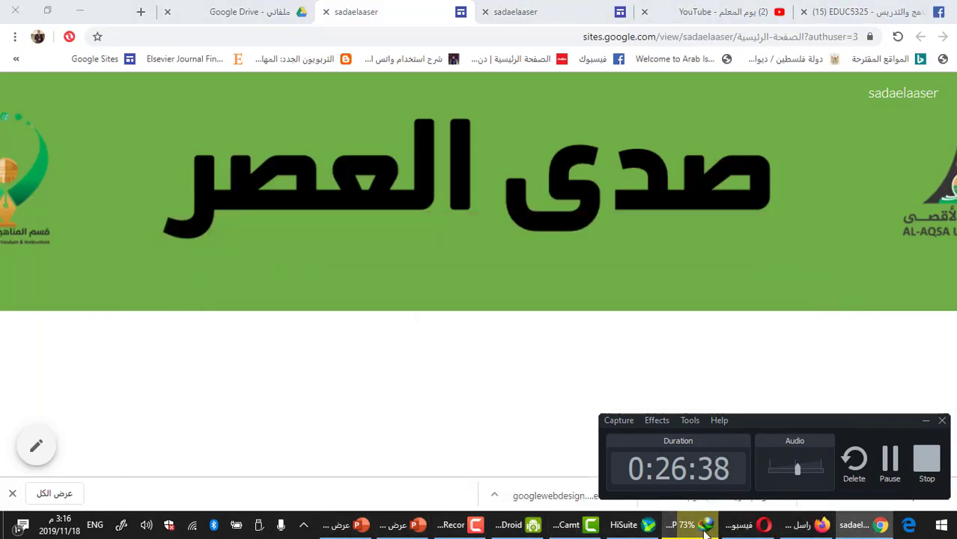
{"action": "left_click", "coordinate": [710, 530]}
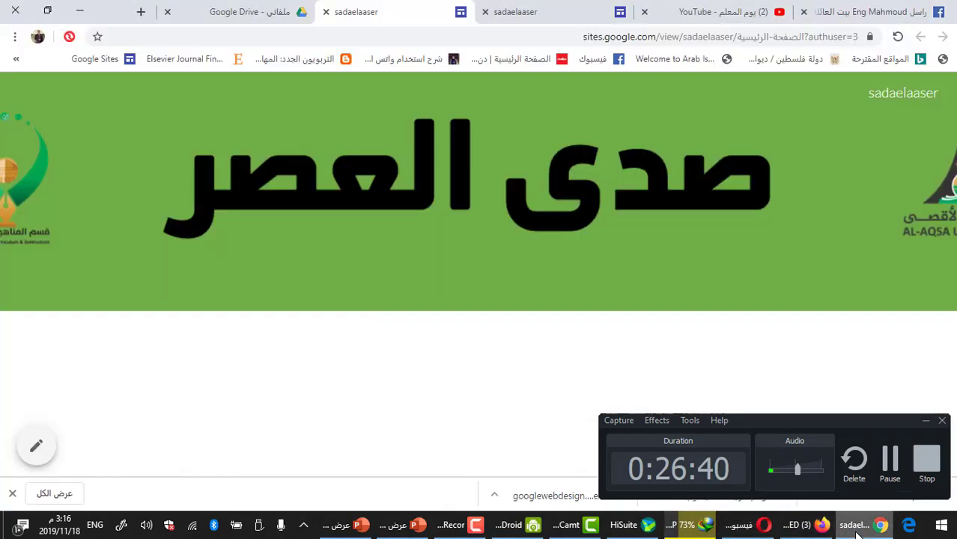
Return to the site editor and examine the content layouts available for the empty area below the header.
{"action": "left_click", "coordinate": [525, 10]}
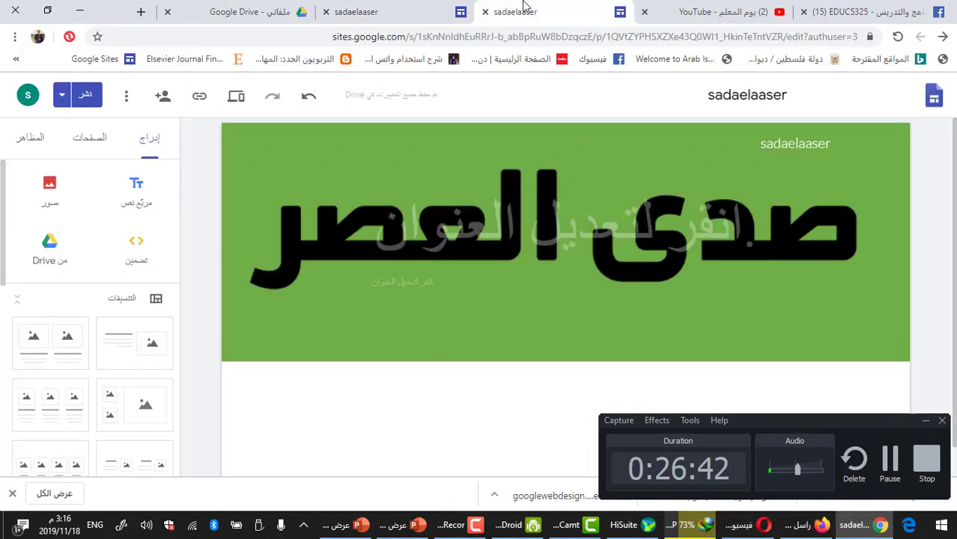
{"action": "left_click", "coordinate": [926, 421]}
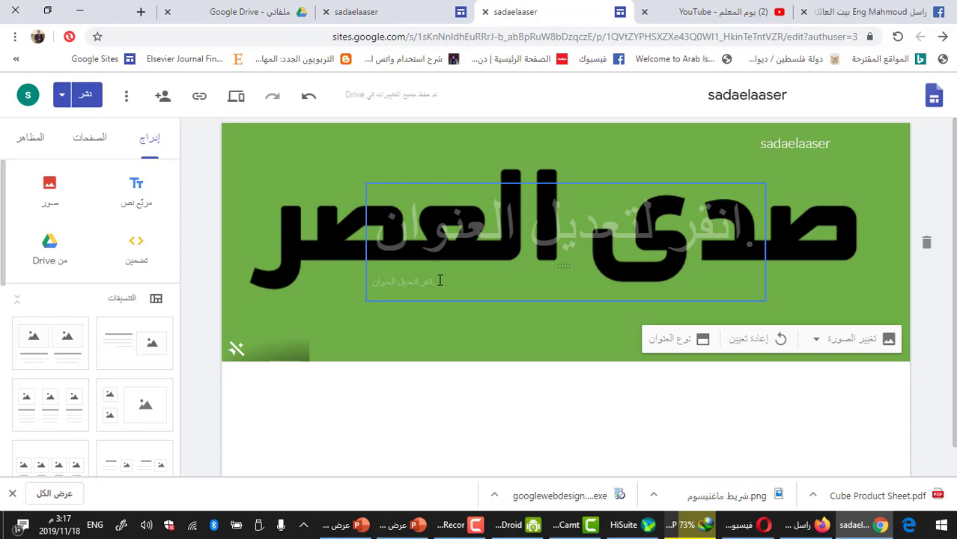
{"action": "scroll", "coordinate": [537, 397], "scroll_direction": "down", "scroll_amount": 1}
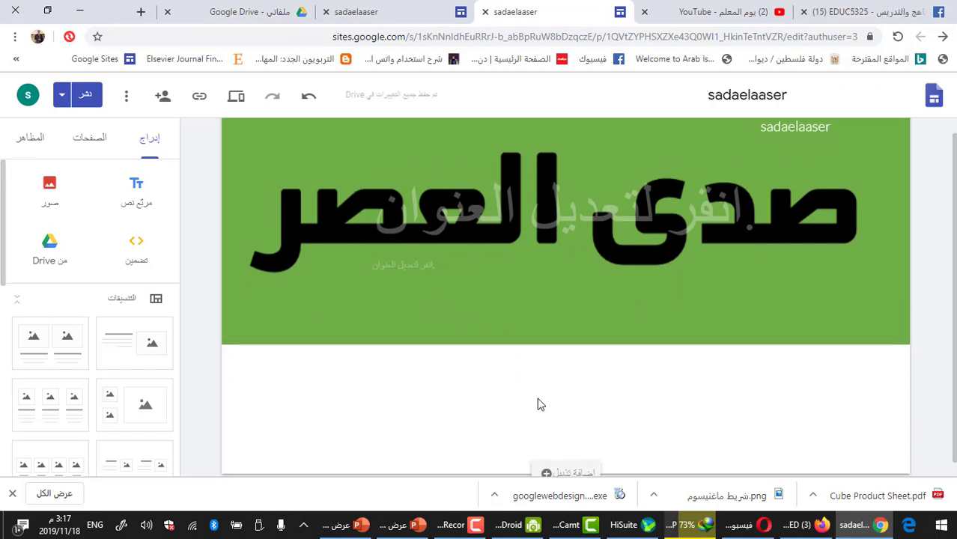
{"action": "scroll", "coordinate": [554, 402], "scroll_direction": "down", "scroll_amount": 1}
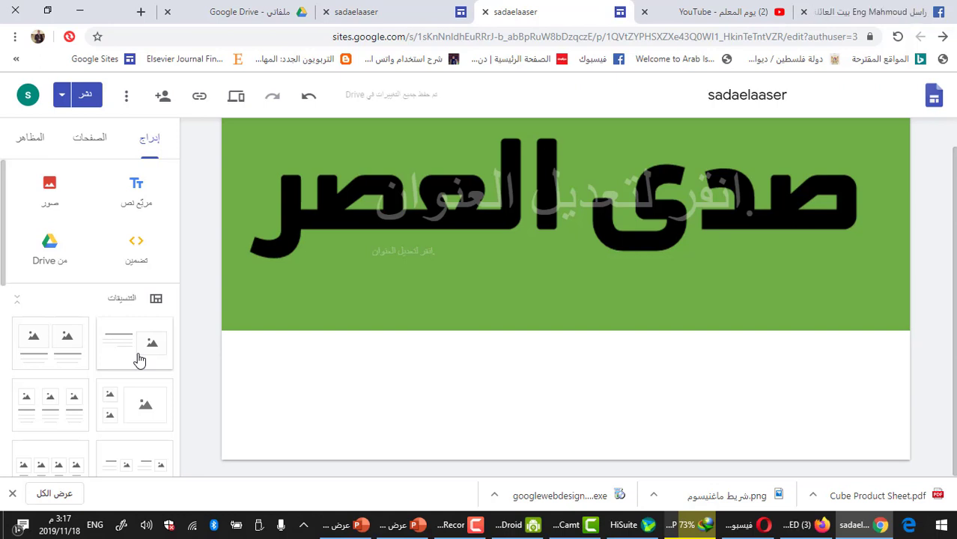
{"action": "scroll", "coordinate": [92, 398], "scroll_direction": "down", "scroll_amount": 2}
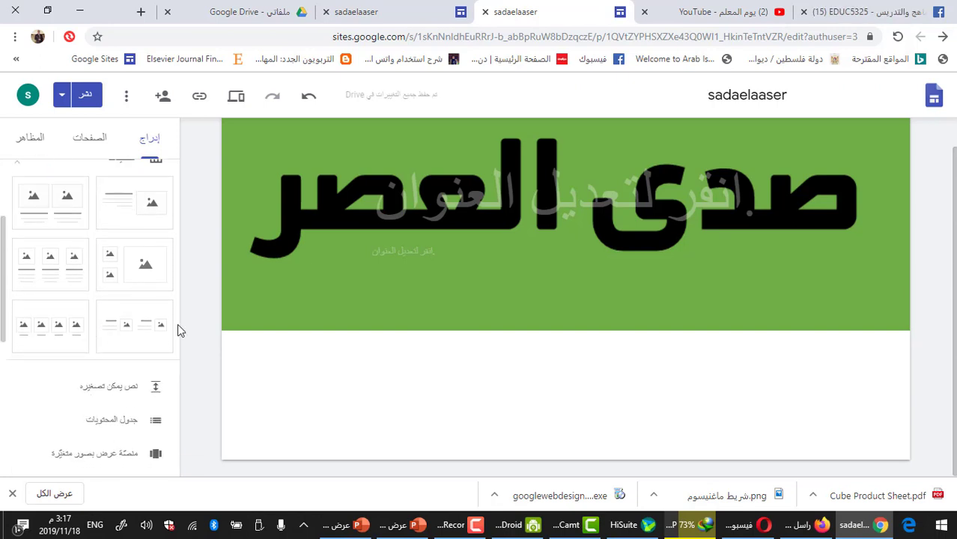
{"action": "scroll", "coordinate": [139, 306], "scroll_direction": "up", "scroll_amount": 2}
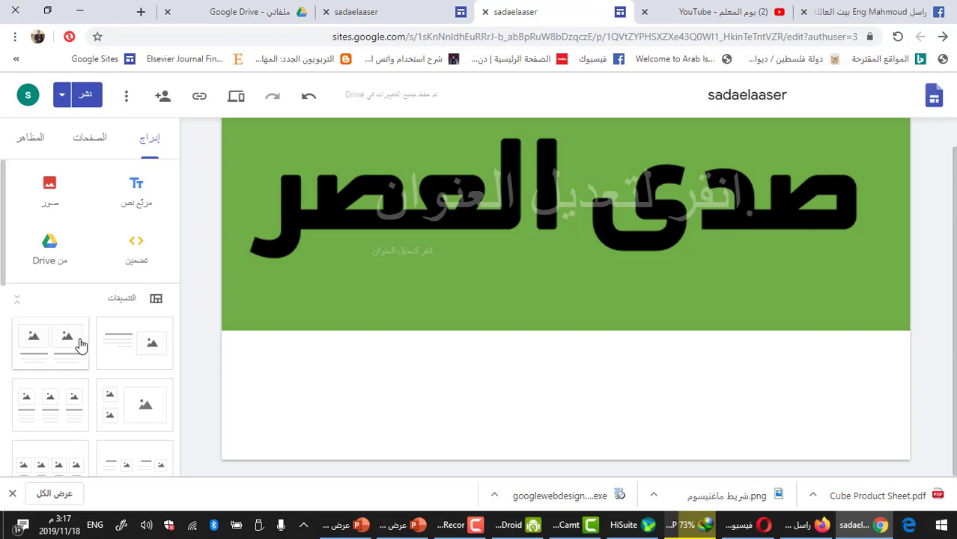
{"action": "scroll", "coordinate": [81, 351], "scroll_direction": "down", "scroll_amount": 1}
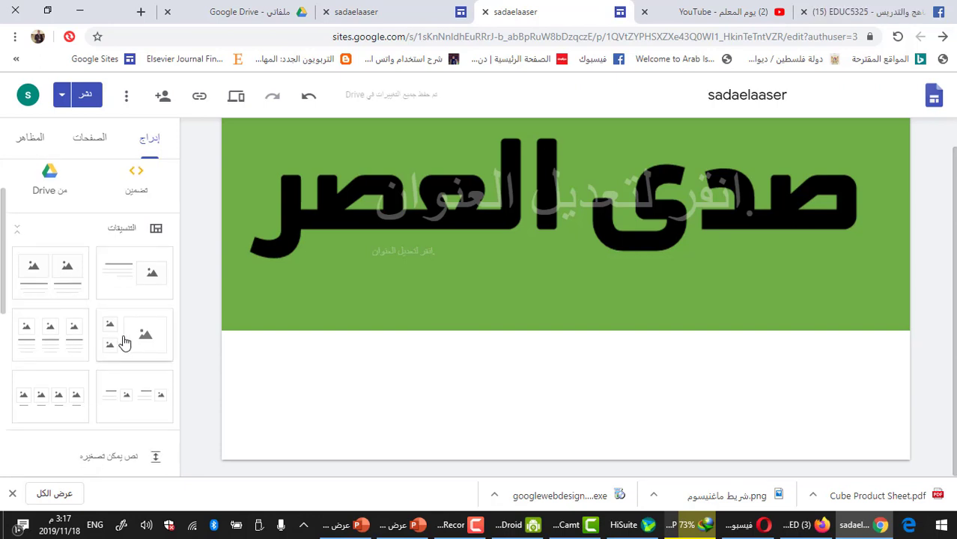
{"action": "scroll", "coordinate": [125, 342], "scroll_direction": "down", "scroll_amount": 2}
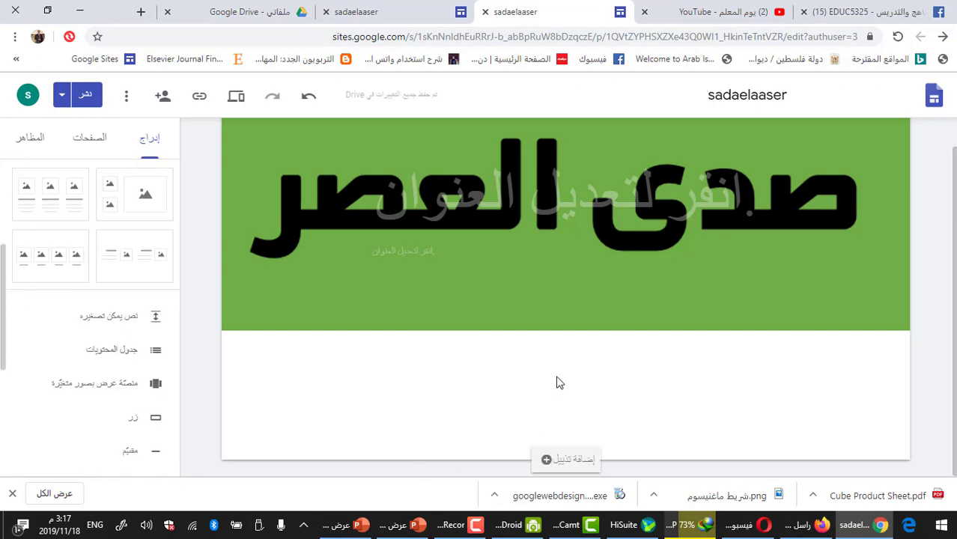
{"action": "double_click", "coordinate": [606, 384]}
{"action": "left_click", "coordinate": [607, 382]}
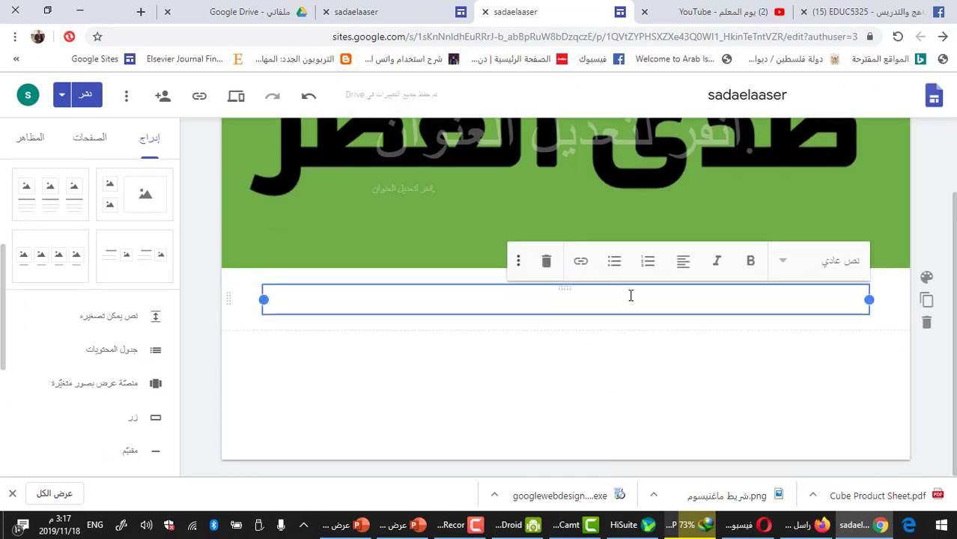
{"action": "left_click", "coordinate": [548, 270]}
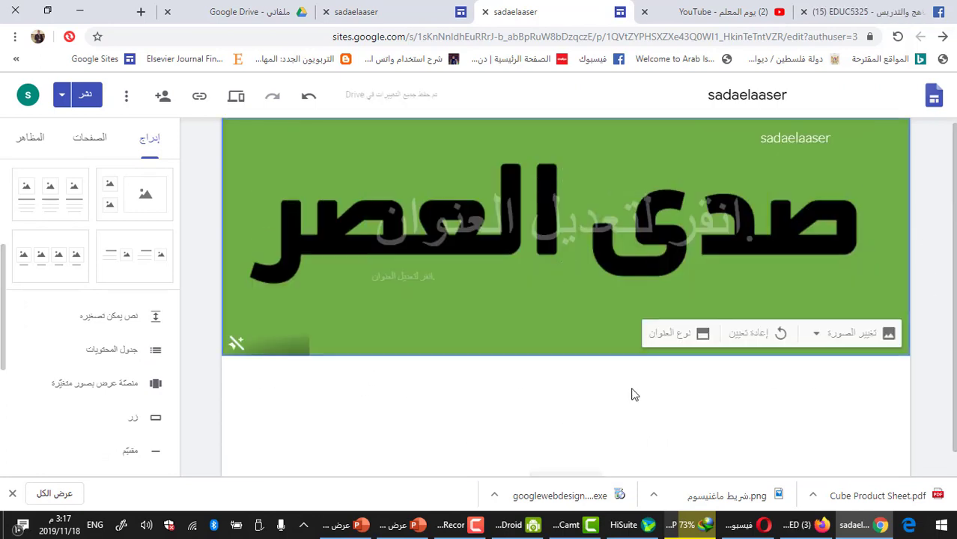
Look through the components that can be inserted into the page, from layouts to YouTube videos and charts.
{"action": "scroll", "coordinate": [614, 404], "scroll_direction": "down", "scroll_amount": 1}
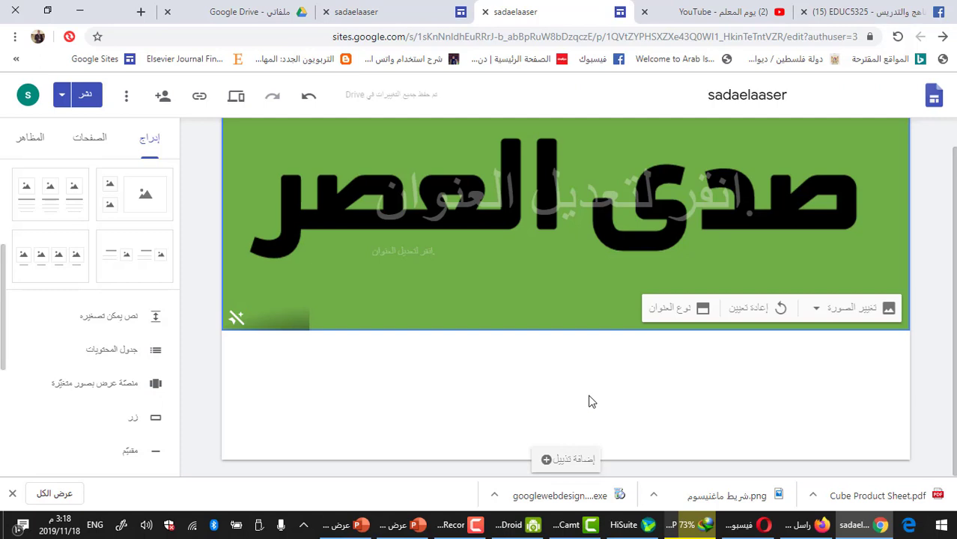
{"action": "scroll", "coordinate": [90, 322], "scroll_direction": "down", "scroll_amount": 4}
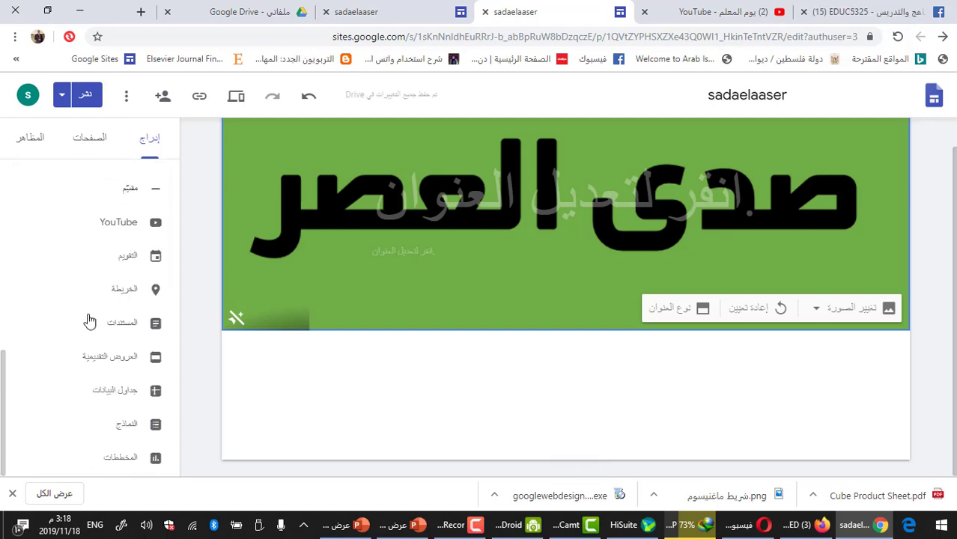
{"action": "scroll", "coordinate": [91, 320], "scroll_direction": "up", "scroll_amount": 1}
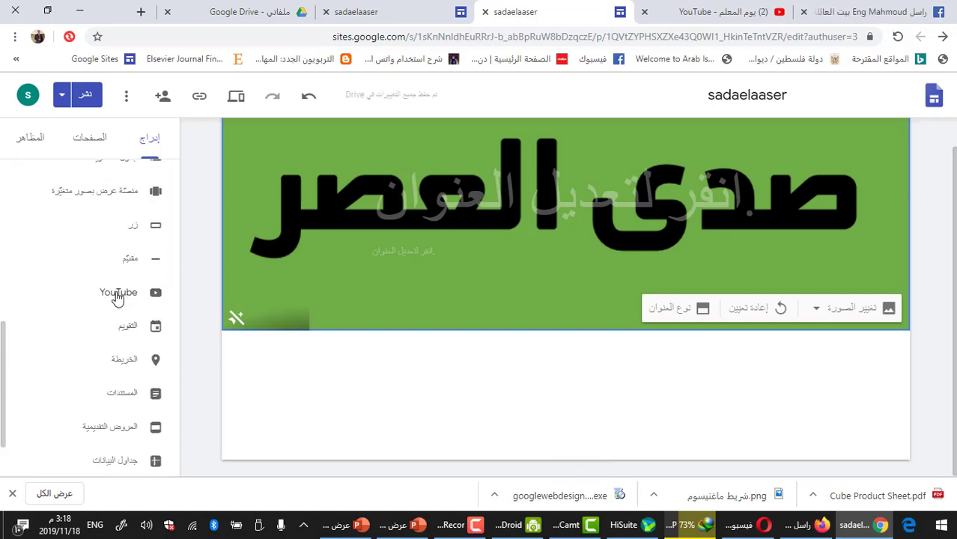
{"action": "scroll", "coordinate": [116, 296], "scroll_direction": "up", "scroll_amount": 6}
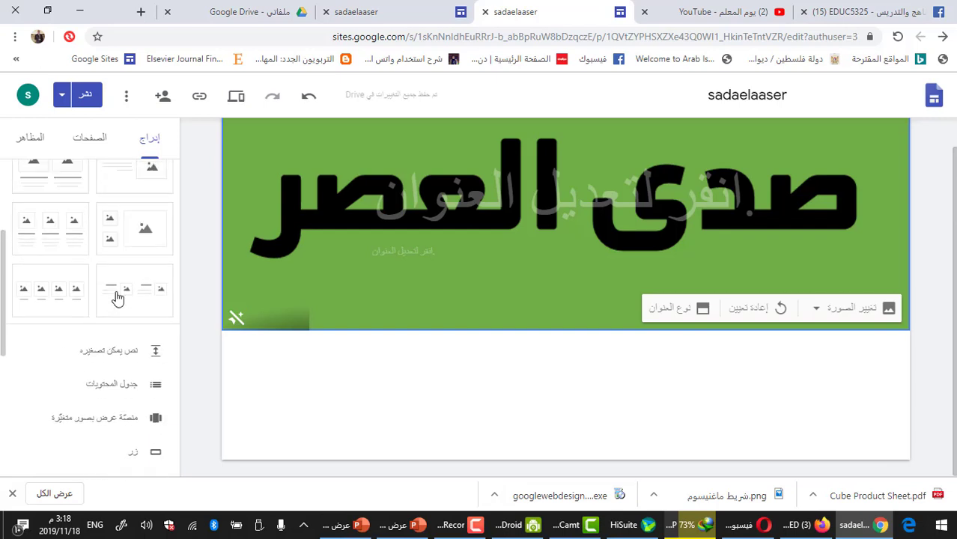
{"action": "scroll", "coordinate": [118, 271], "scroll_direction": "down", "scroll_amount": 2}
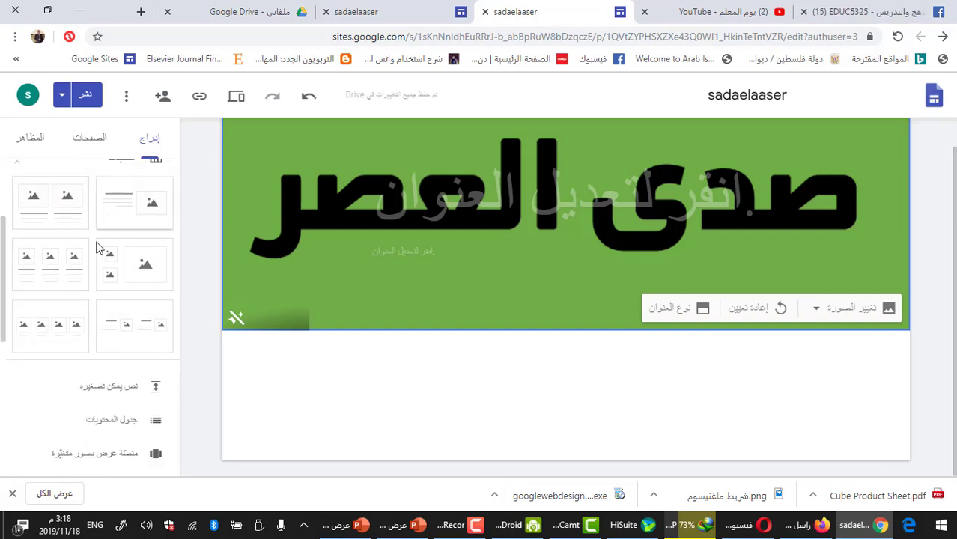
Insert a layout with one image beside text below the header, followed by a layout with two captioned images side by side.
{"action": "scroll", "coordinate": [34, 240], "scroll_direction": "up", "scroll_amount": 1}
{"action": "scroll", "coordinate": [32, 241], "scroll_direction": "up", "scroll_amount": 1}
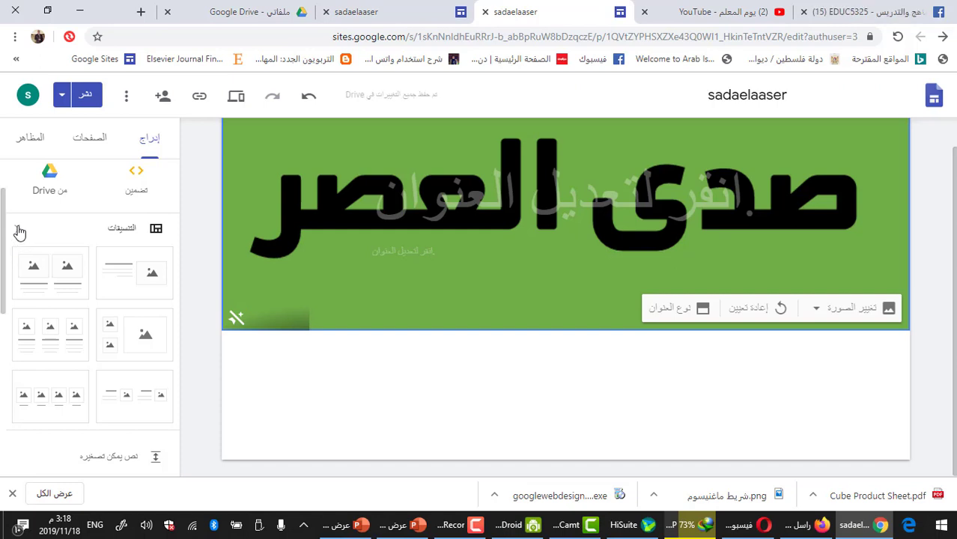
{"action": "left_click", "coordinate": [18, 233]}
{"action": "left_click", "coordinate": [18, 237]}
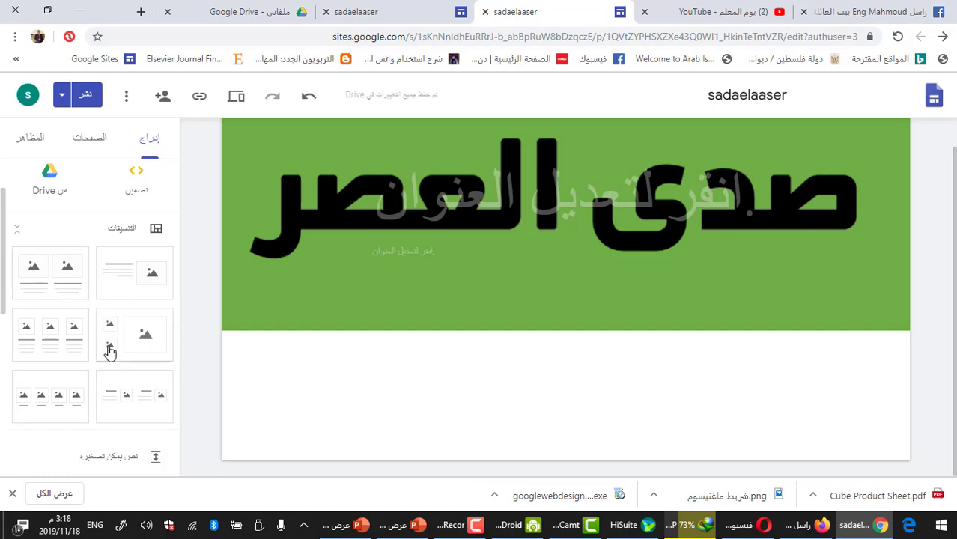
{"action": "scroll", "coordinate": [138, 337], "scroll_direction": "down", "scroll_amount": 1}
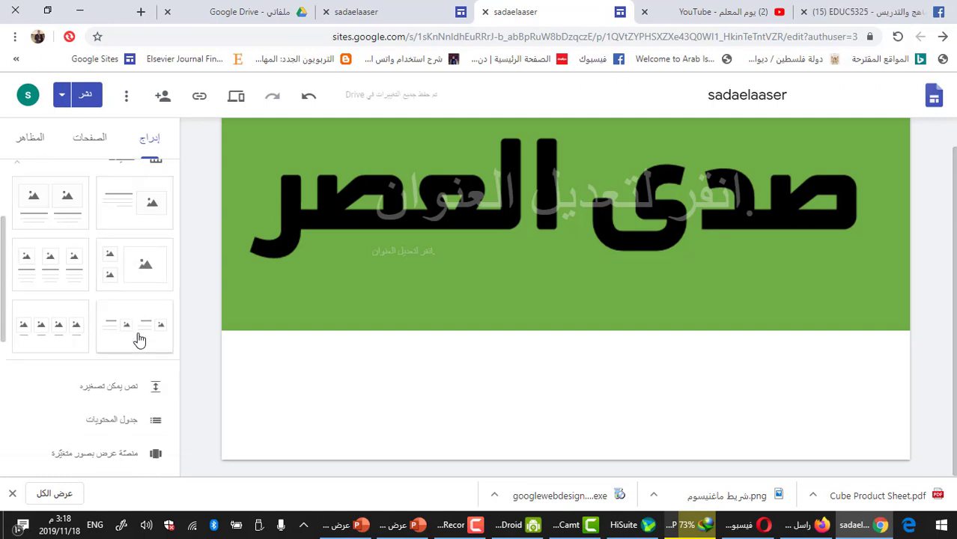
{"action": "left_click", "coordinate": [129, 220]}
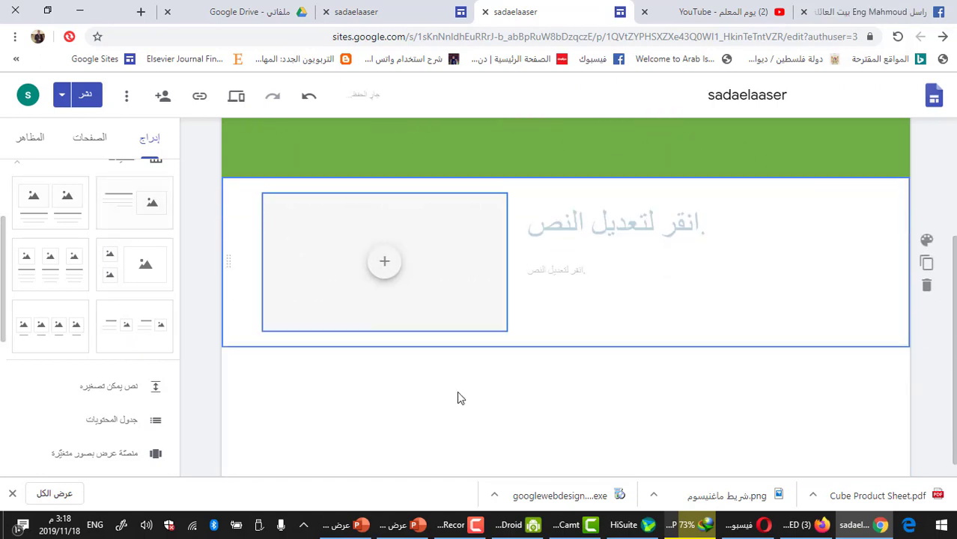
{"action": "left_click", "coordinate": [594, 250]}
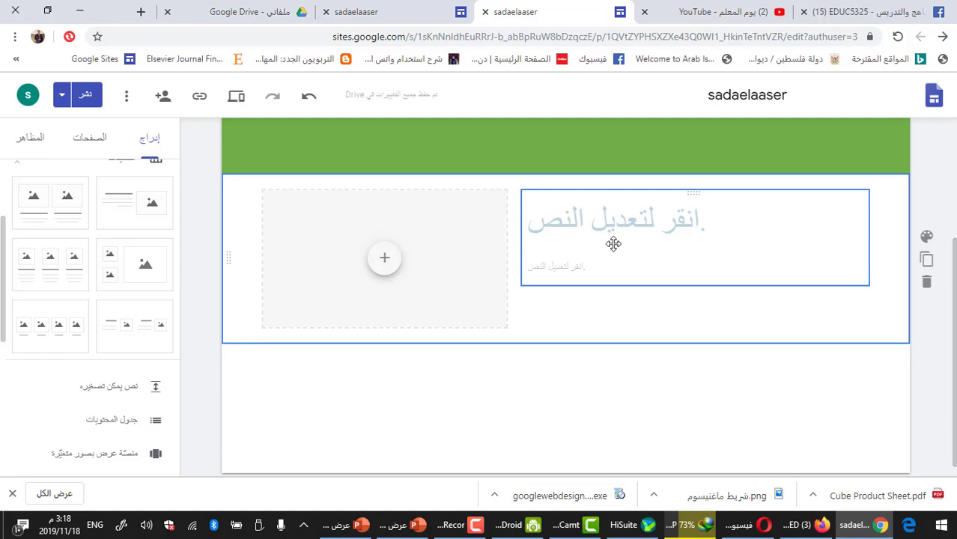
{"action": "left_click", "coordinate": [551, 325]}
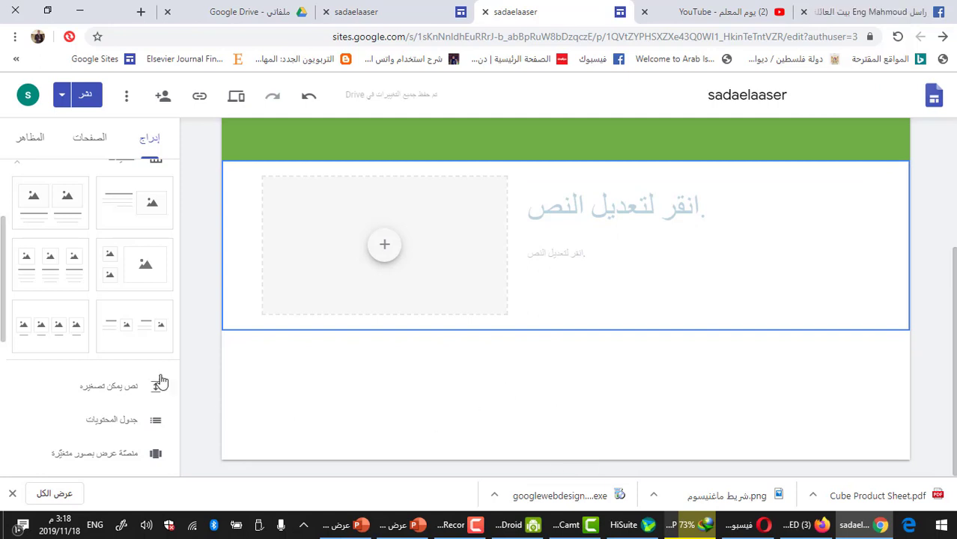
{"action": "left_click", "coordinate": [67, 221]}
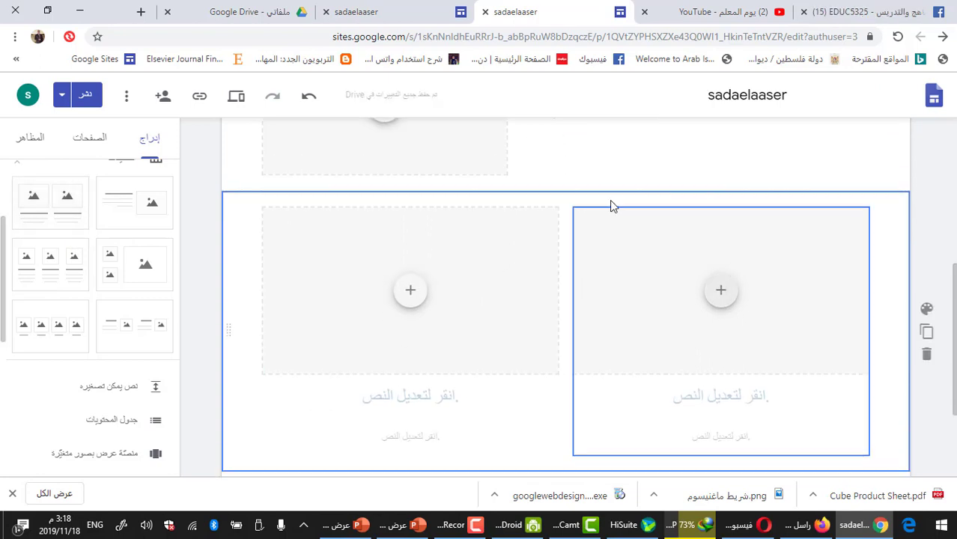
{"action": "scroll", "coordinate": [611, 206], "scroll_direction": "up", "scroll_amount": 2}
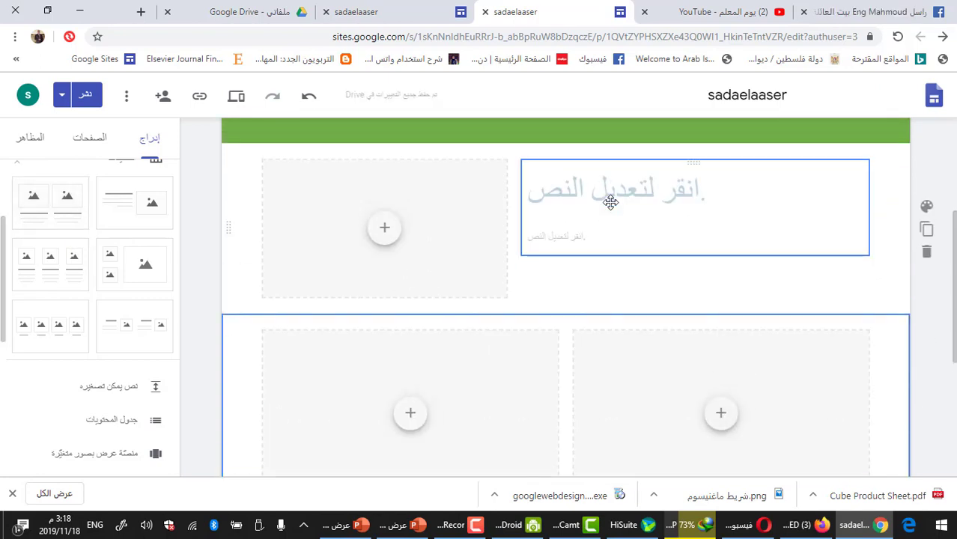
{"action": "left_click", "coordinate": [712, 213]}
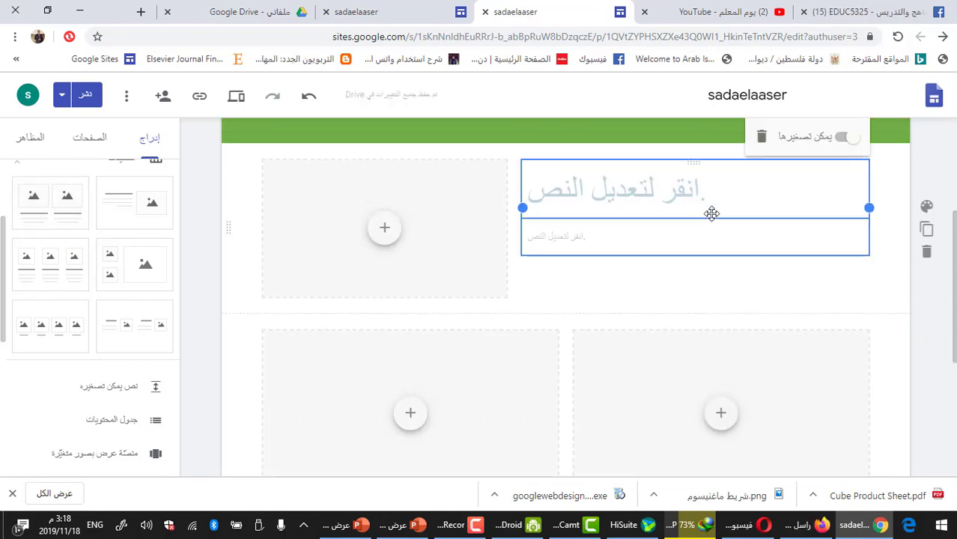
{"action": "left_click", "coordinate": [696, 191]}
{"action": "type", "text": "fds"}
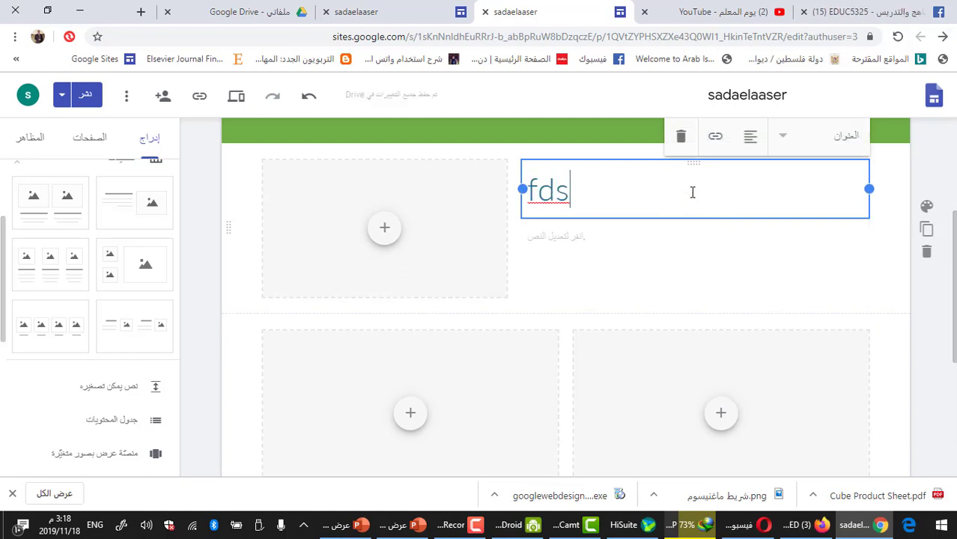
{"action": "type", "text": "gdffdhgfhd"}
{"action": "key", "text": "BackSpace"}
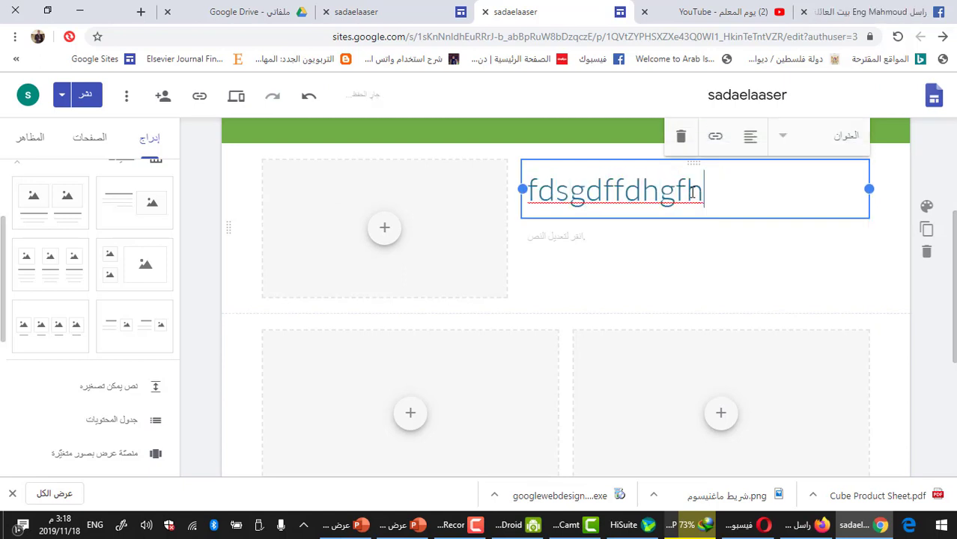
{"action": "key", "text": "BackSpace"}
{"action": "key", "text": "BackSpace"}
{"action": "key", "text": "BackSpace"}
{"action": "key", "text": "BackSpace"}
{"action": "key", "text": "BackSpace"}
{"action": "key", "text": "BackSpace"}
{"action": "key", "text": "BackSpace"}
{"action": "key", "text": "BackSpace"}
{"action": "key", "text": "BackSpace"}
{"action": "key", "text": "BackSpace"}
{"action": "key", "text": "BackSpace"}
{"action": "key", "text": "BackSpace"}
{"action": "key", "text": "alt+shift"}
{"action": "type", "text": "ن"}
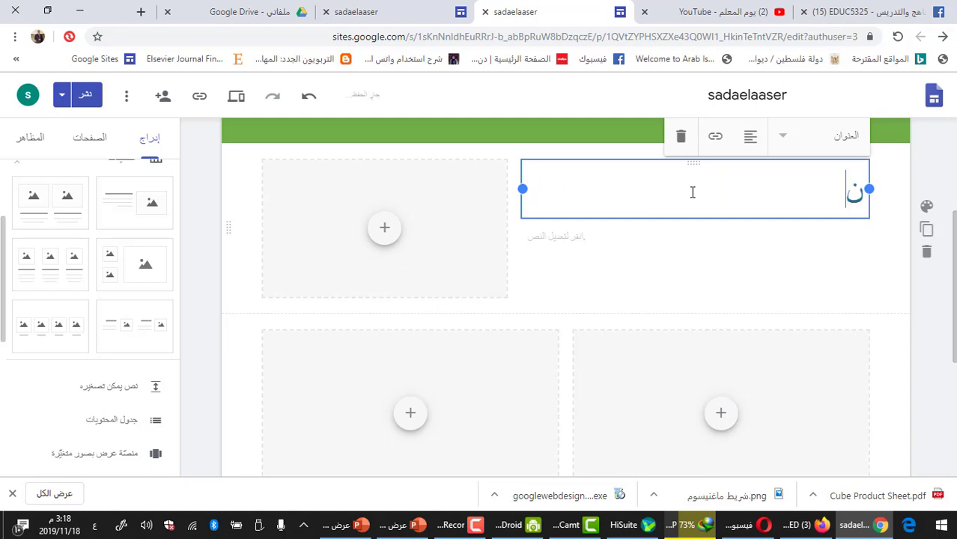
{"action": "type", "text": "ابت"}
{"action": "key", "text": "BackSpace"}
{"action": "key", "text": "BackSpace"}
{"action": "key", "text": "BackSpace"}
{"action": "key", "text": "BackSpace"}
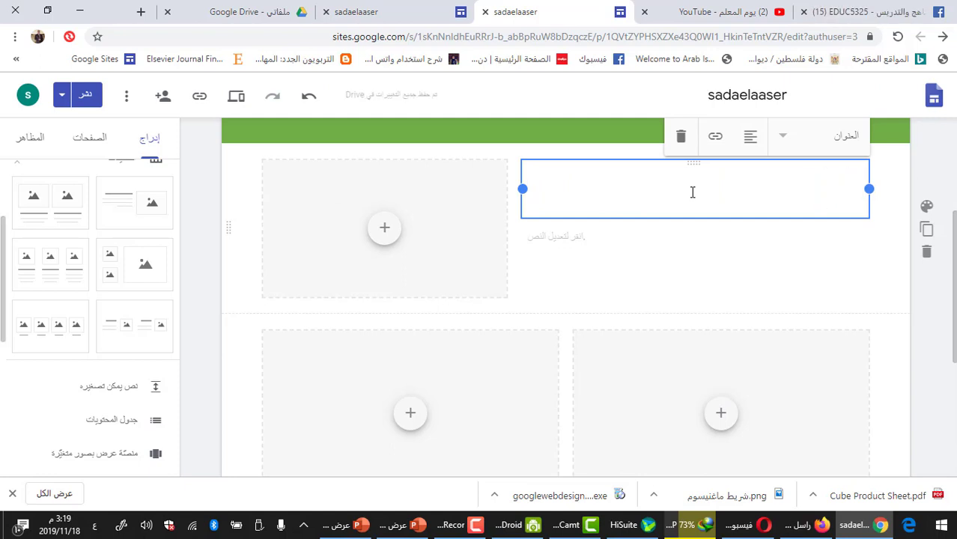
Enter a heading beside the single image placeholder, made of the word مدونة and the blog owner's first name.
{"action": "type", "text": "مدونة ا"}
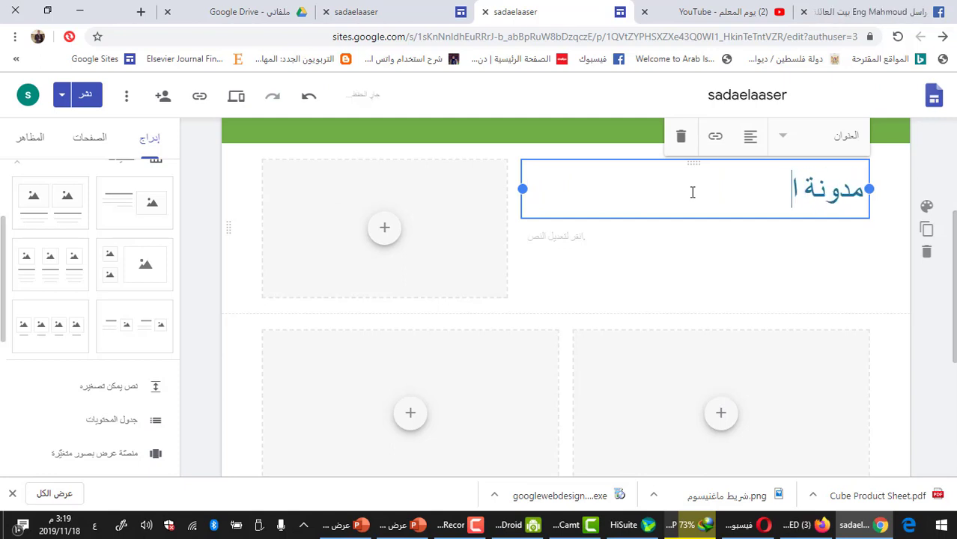
{"action": "type", "text": "سماعيل"}
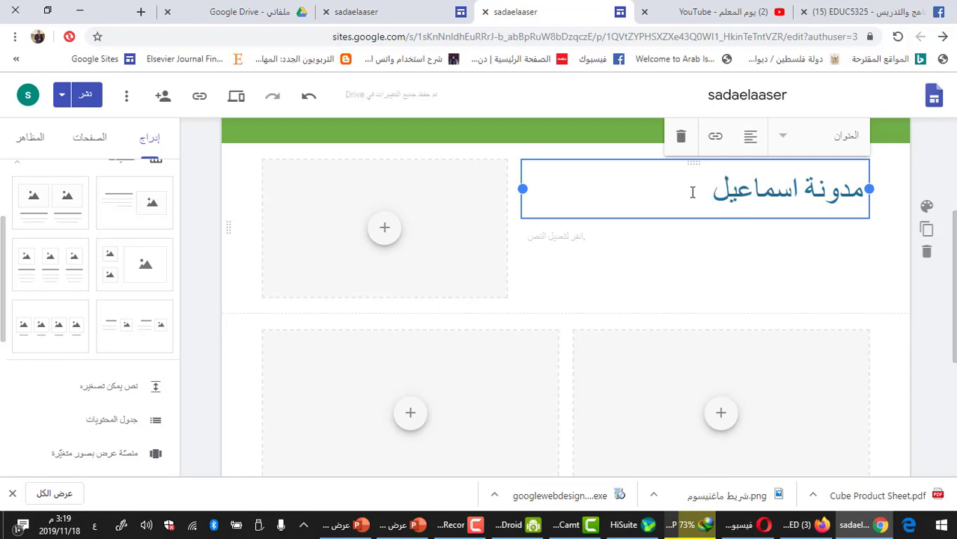
Browse the Google Drive files available for the image placeholder beside the blog heading.
{"action": "left_click", "coordinate": [403, 227]}
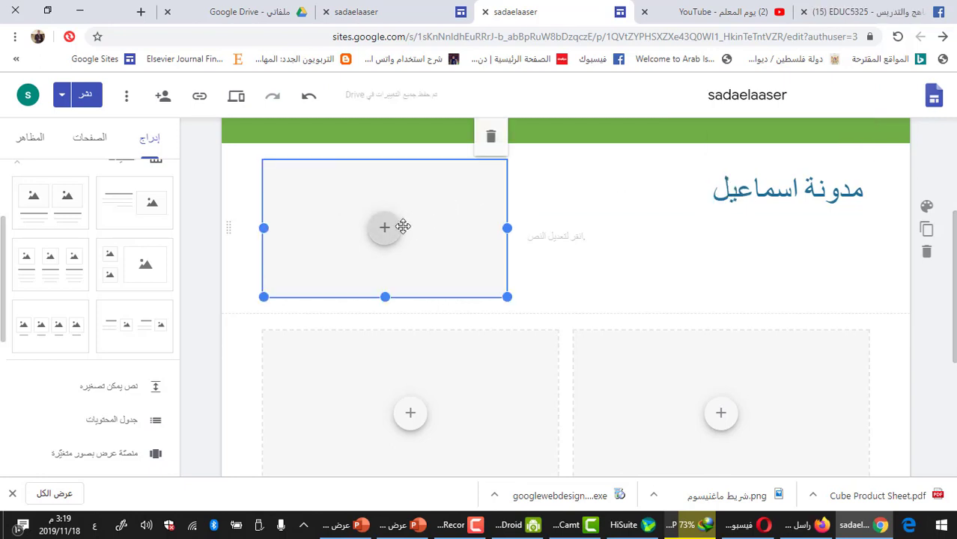
{"action": "left_click", "coordinate": [385, 231]}
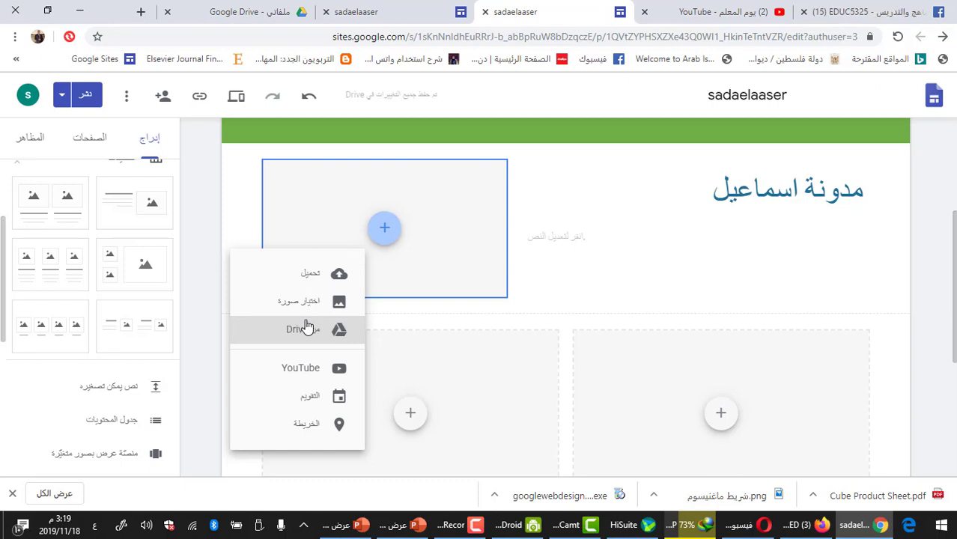
{"action": "left_click", "coordinate": [307, 327]}
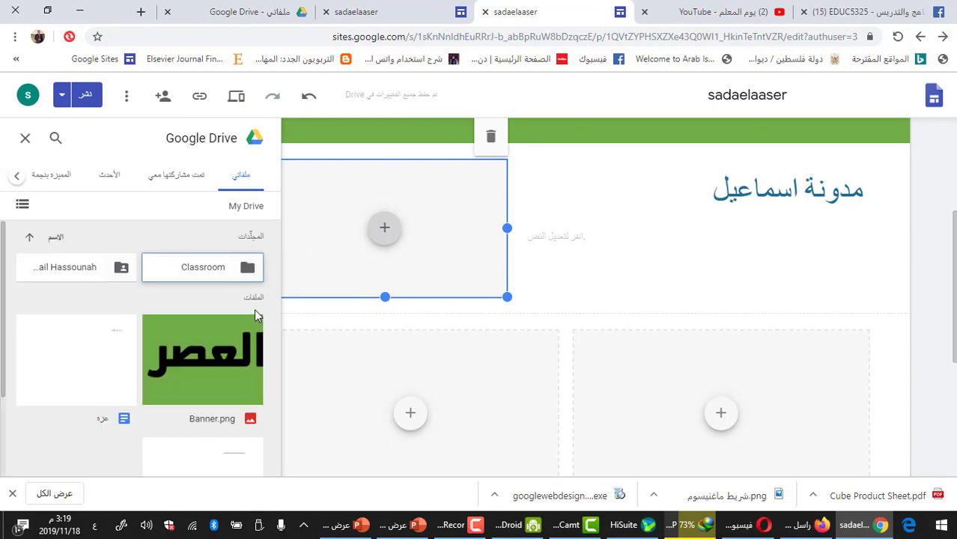
Title the right-hand column of the two-image layout اللقاء الأول.
{"action": "scroll", "coordinate": [730, 322], "scroll_direction": "down", "scroll_amount": 3}
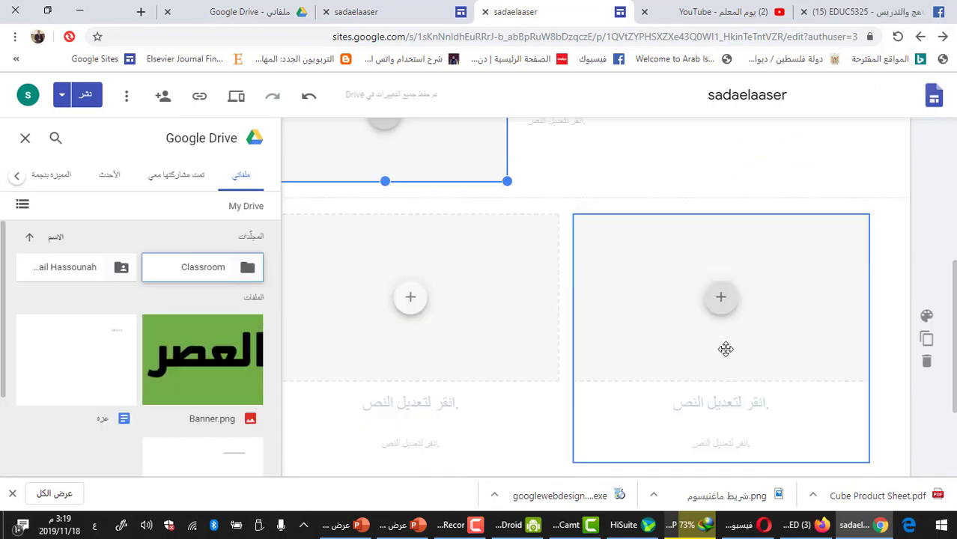
{"action": "left_click", "coordinate": [741, 323]}
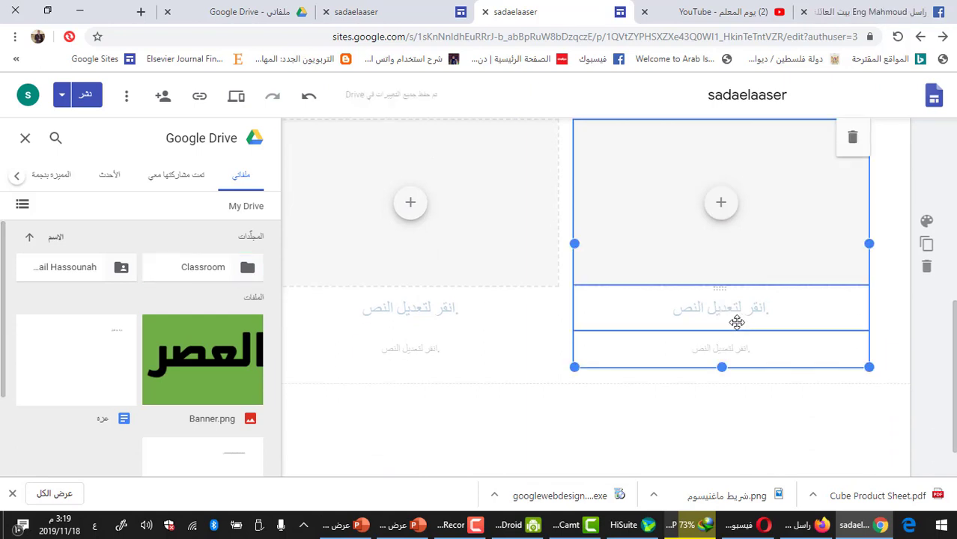
{"action": "left_click", "coordinate": [738, 305]}
{"action": "type", "text": "الل"}
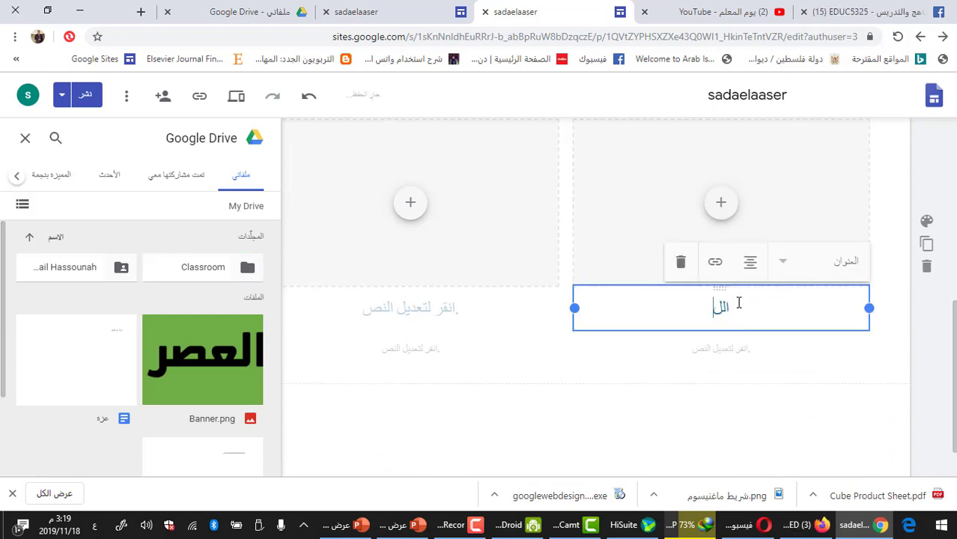
{"action": "type", "text": "قاء الأول"}
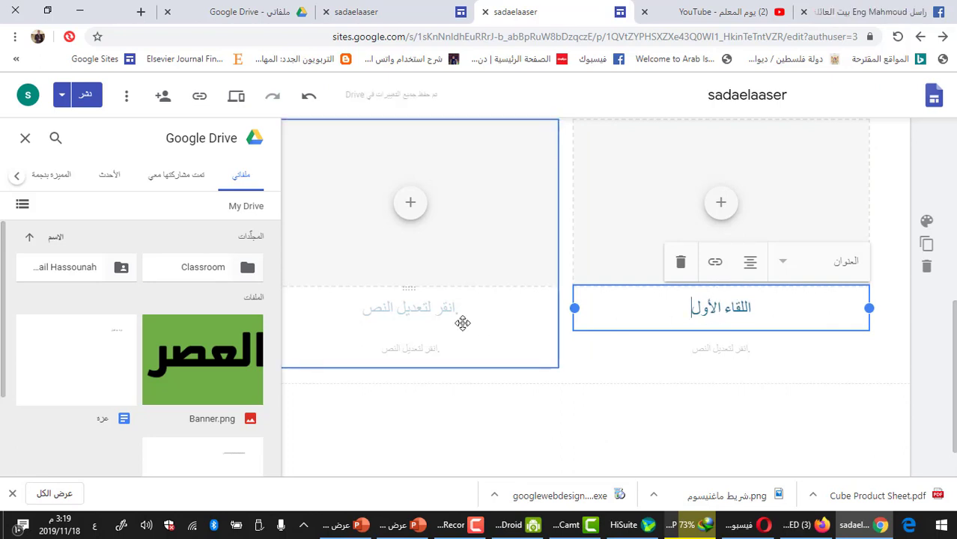
{"action": "left_click", "coordinate": [427, 318]}
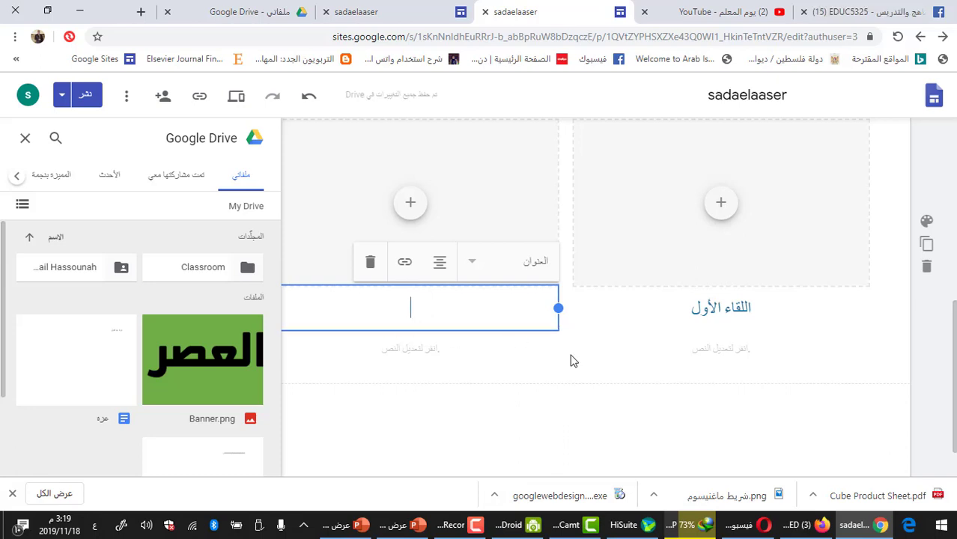
Fill the description text under both columns of the two-image layout with random Arabic filler text.
{"action": "left_click", "coordinate": [717, 348]}
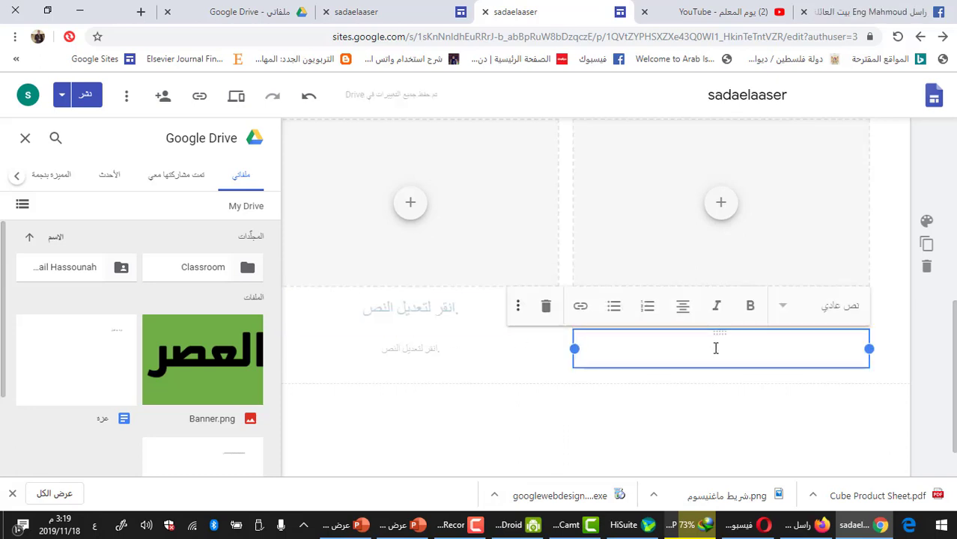
{"action": "type", "text": "يلصقابتشابتسيب"}
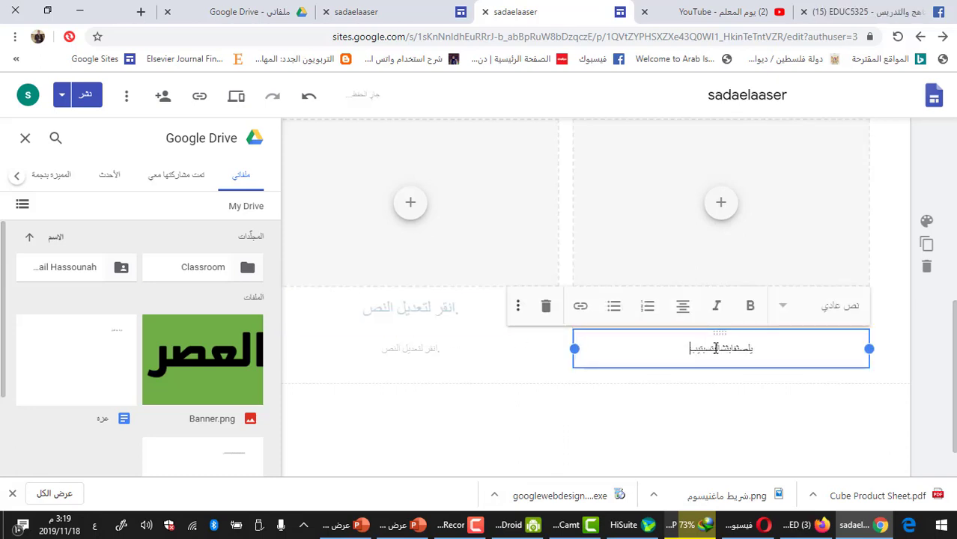
{"action": "type", "text": "تسيب[[[الأبانتشا]دا]بل"}
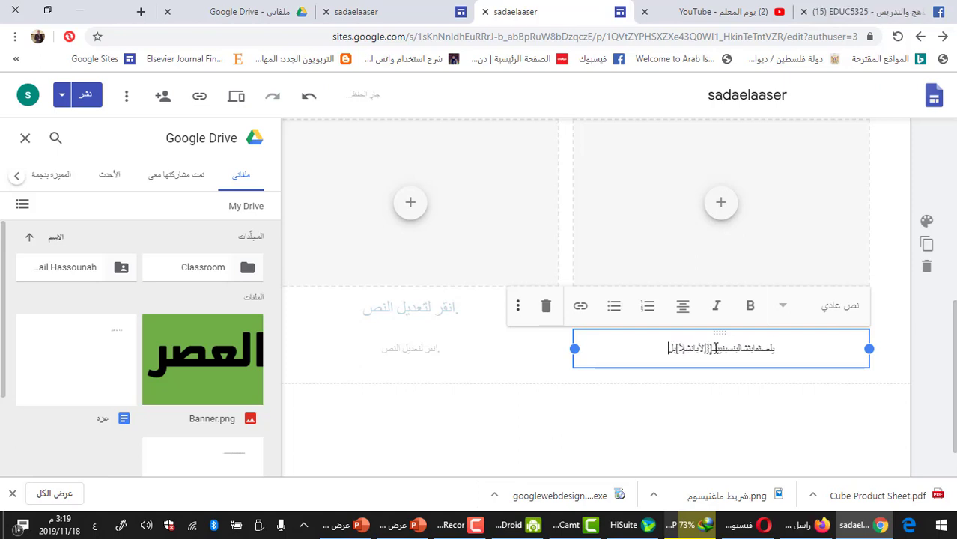
{"action": "type", "text": "شيس"}
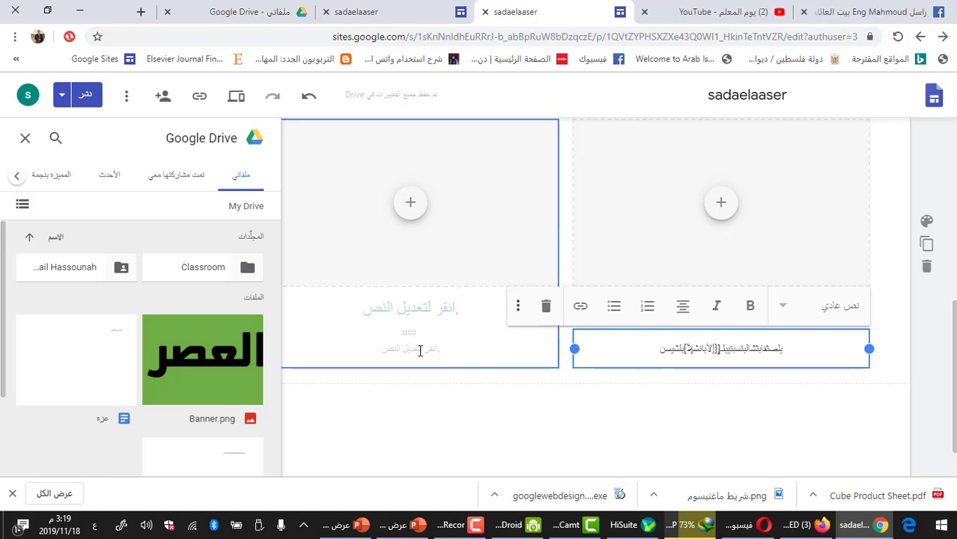
{"action": "left_click", "coordinate": [420, 350]}
{"action": "type", "text": "يلبابتشيستيل"}
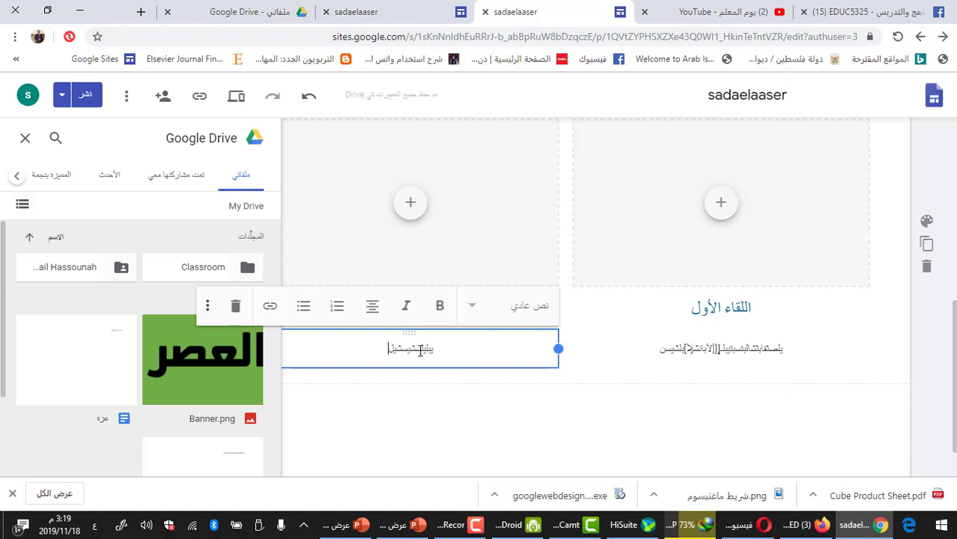
{"action": "scroll", "coordinate": [711, 336], "scroll_direction": "up", "scroll_amount": 3}
{"action": "scroll", "coordinate": [824, 330], "scroll_direction": "down", "scroll_amount": 1}
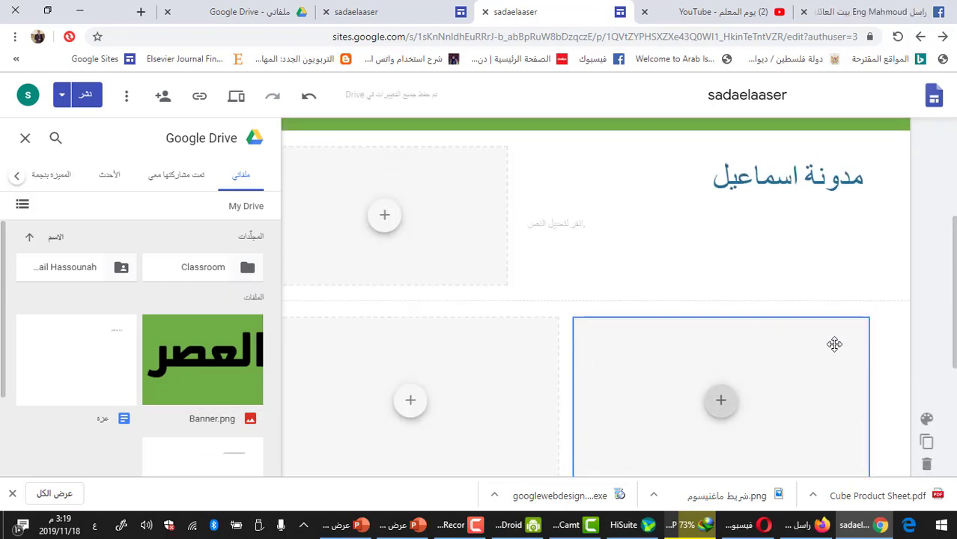
{"action": "left_click", "coordinate": [799, 263]}
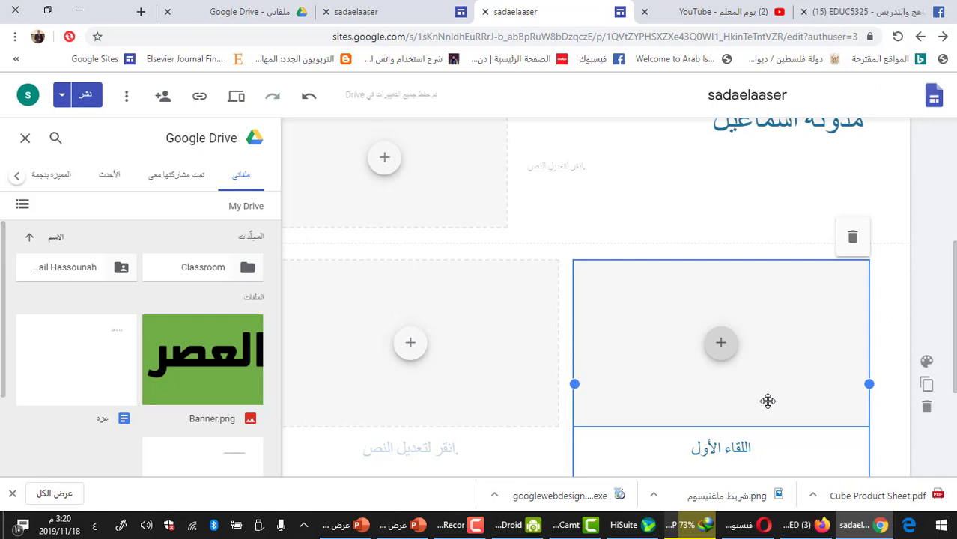
{"action": "scroll", "coordinate": [768, 400], "scroll_direction": "down", "scroll_amount": 3}
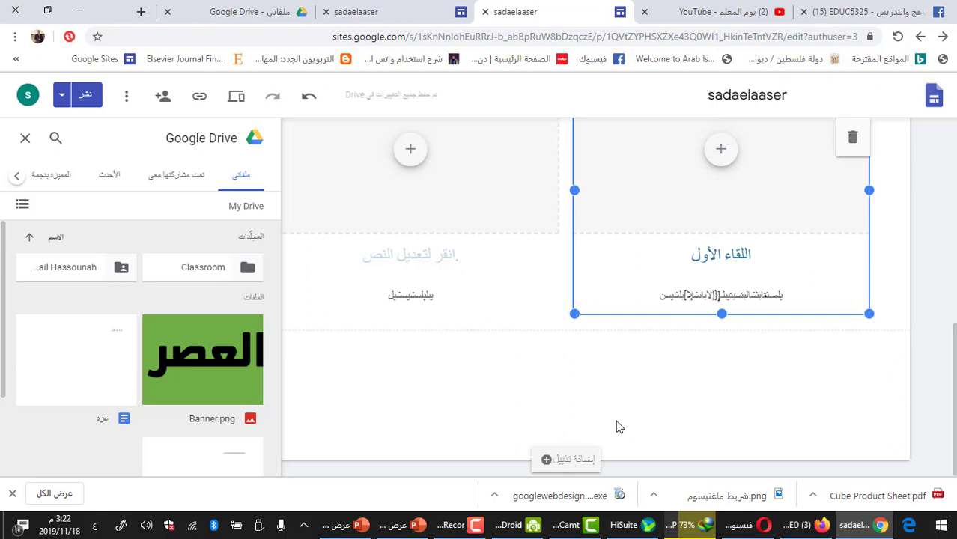
Switch to YouTube, open the account's own channel and look over its uploaded videos.
{"action": "left_click", "coordinate": [726, 11]}
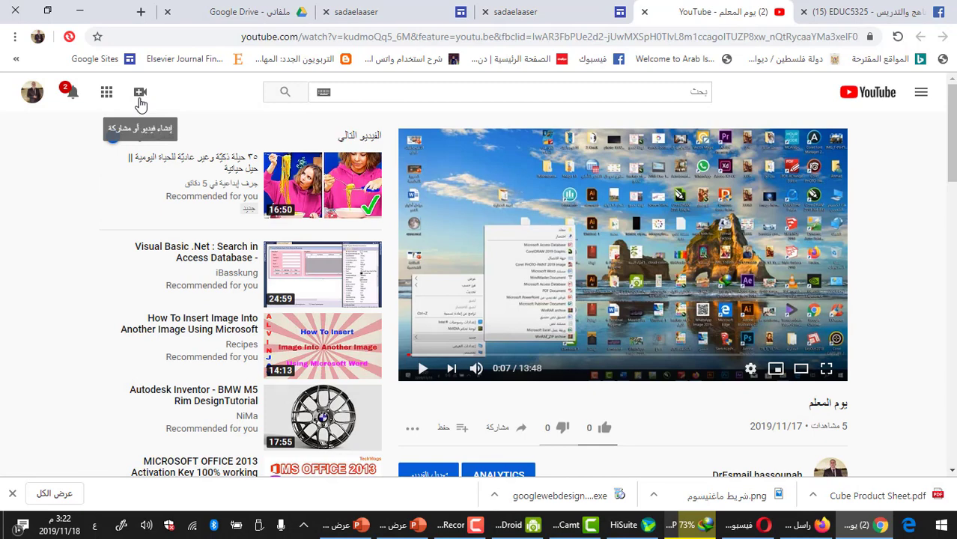
{"action": "left_click", "coordinate": [33, 96]}
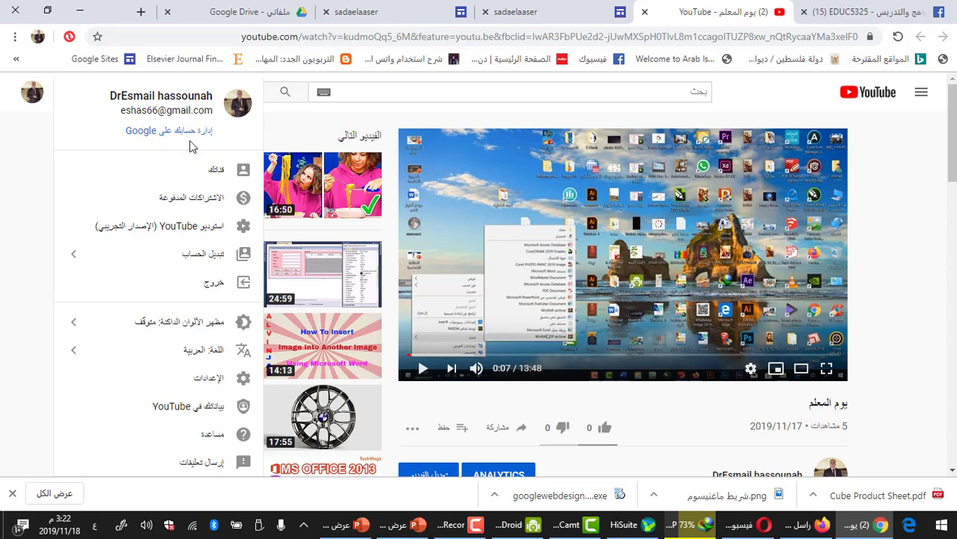
{"action": "left_click", "coordinate": [200, 174]}
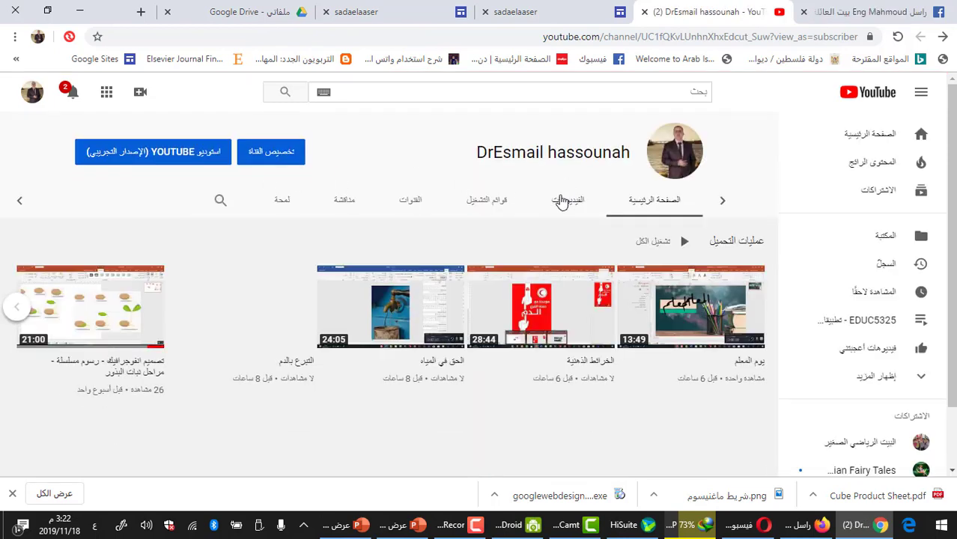
{"action": "scroll", "coordinate": [560, 217], "scroll_direction": "down", "scroll_amount": 2}
{"action": "scroll", "coordinate": [556, 231], "scroll_direction": "up", "scroll_amount": 2}
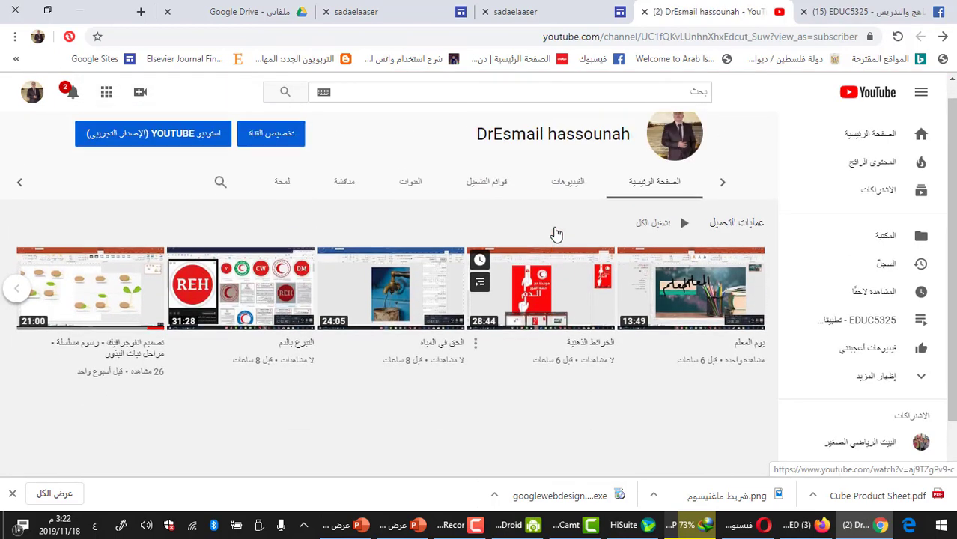
Open the YouTube page for uploading a new video to the channel.
{"action": "scroll", "coordinate": [570, 227], "scroll_direction": "down", "scroll_amount": 2}
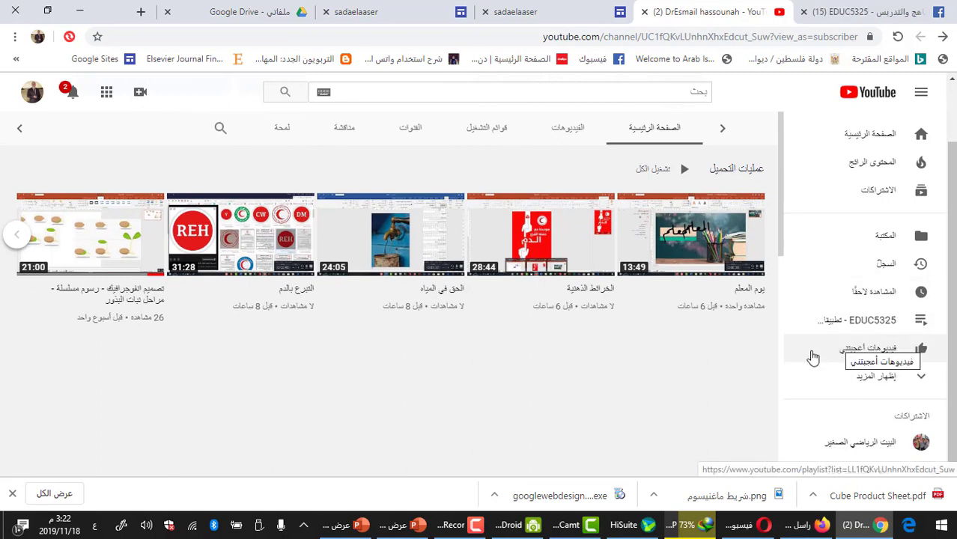
{"action": "left_click", "coordinate": [139, 93]}
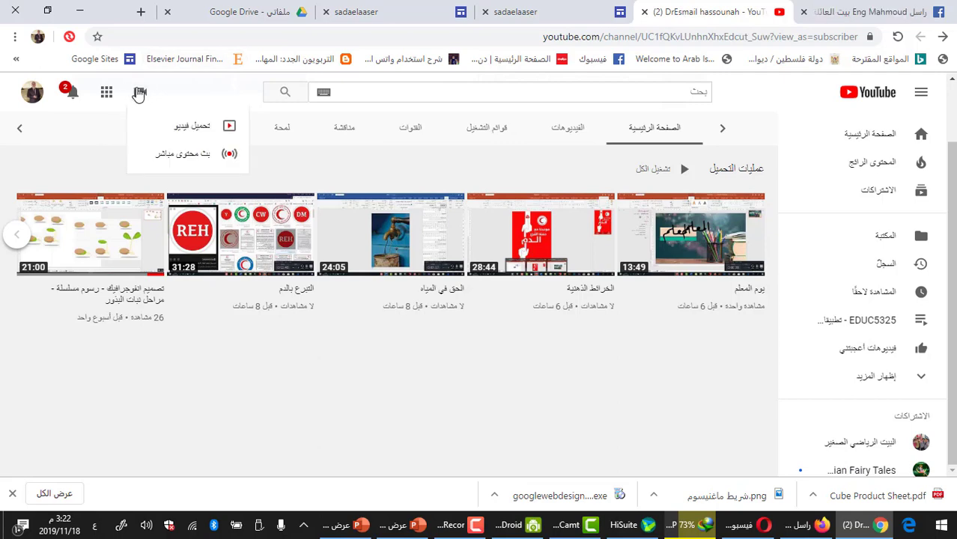
{"action": "left_click", "coordinate": [178, 125]}
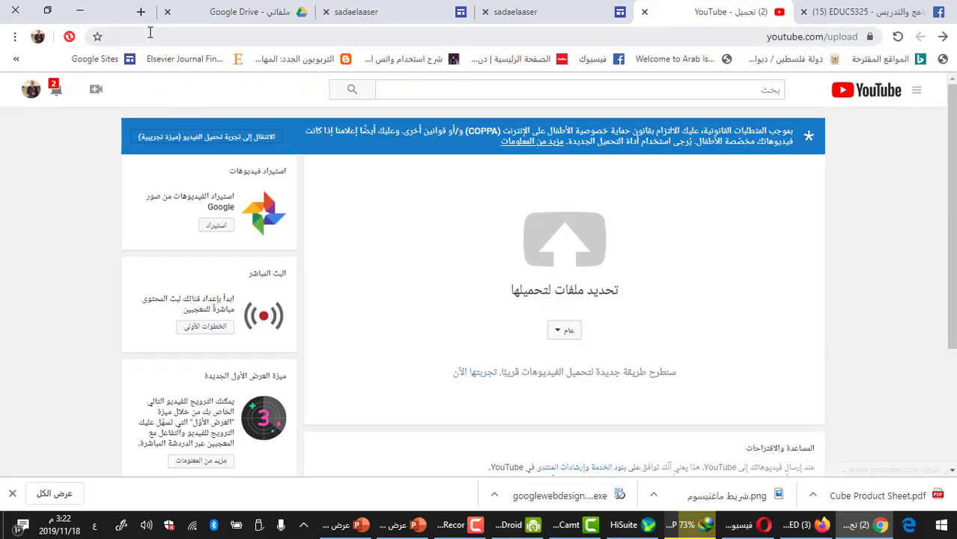
{"action": "left_click", "coordinate": [48, 10]}
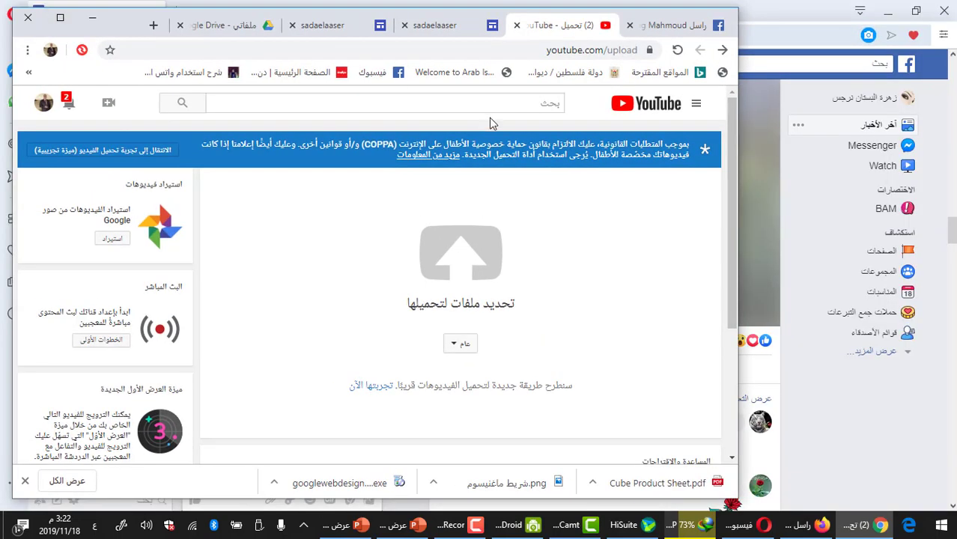
{"action": "key", "text": "super+d"}
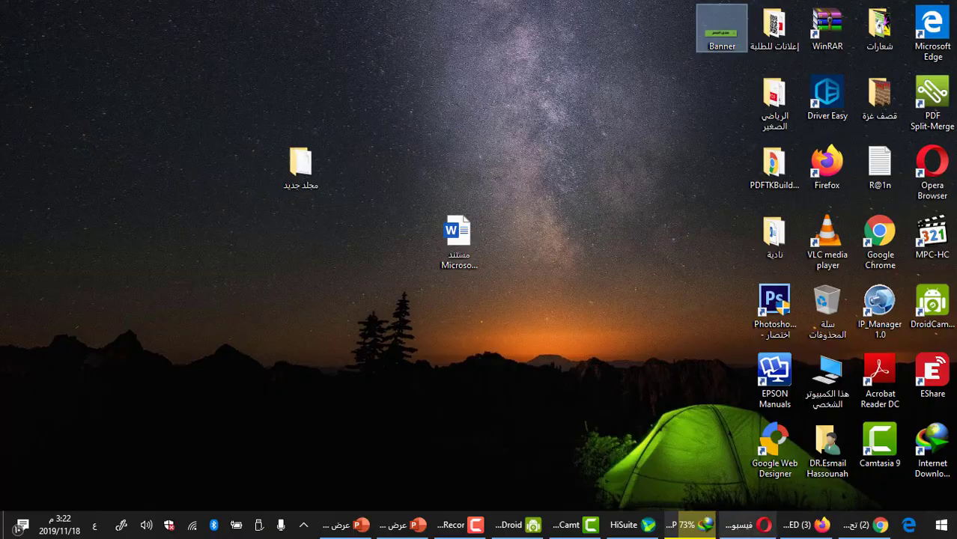
{"action": "left_click", "coordinate": [862, 526]}
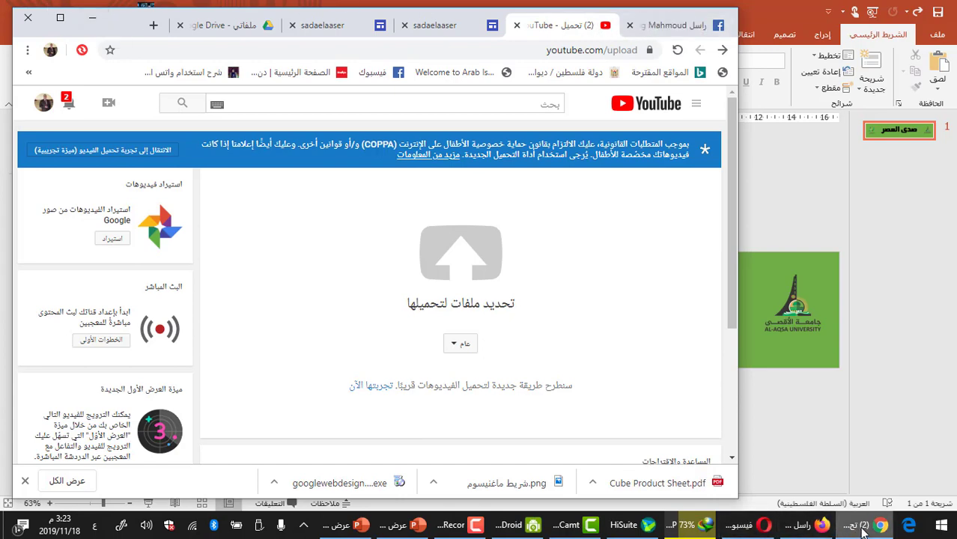
{"action": "left_click", "coordinate": [806, 532]}
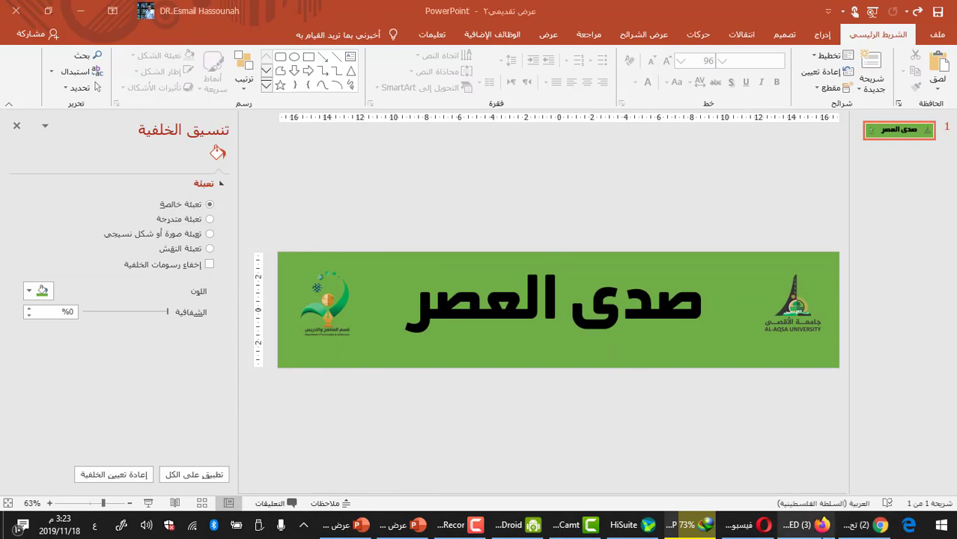
{"action": "left_click", "coordinate": [821, 527]}
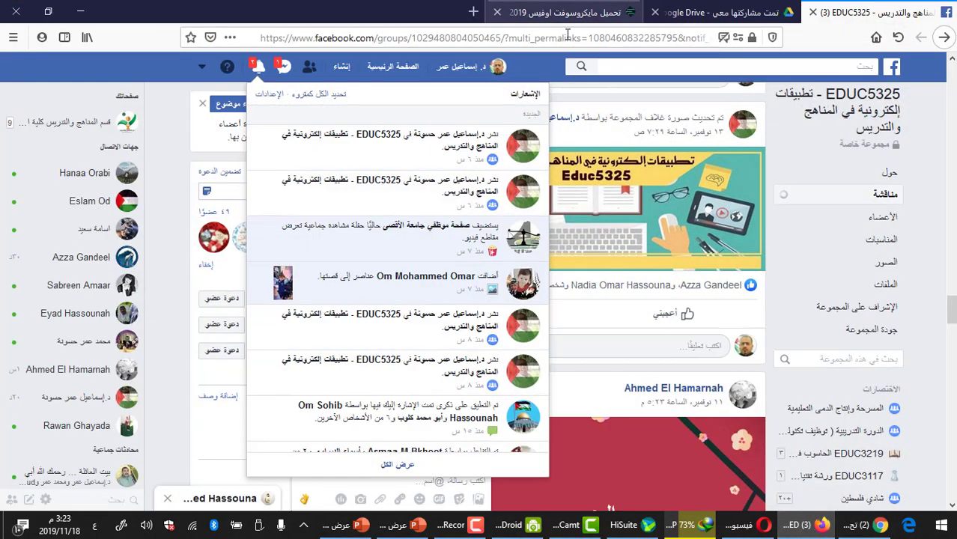
{"action": "left_click", "coordinate": [863, 527]}
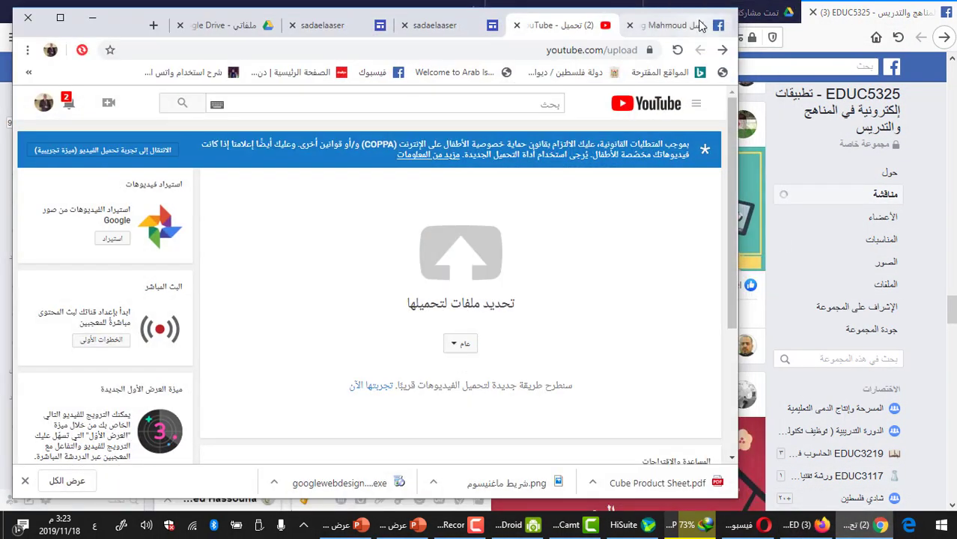
Switch to the sadaelaaser site editor in Google Sites and maximize the browser window.
{"action": "left_click", "coordinate": [330, 26]}
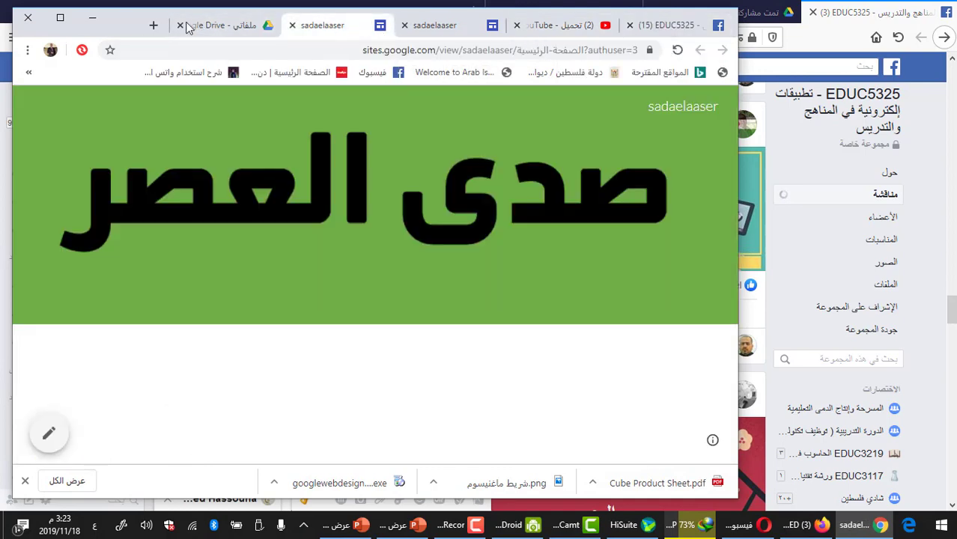
{"action": "left_click", "coordinate": [448, 29]}
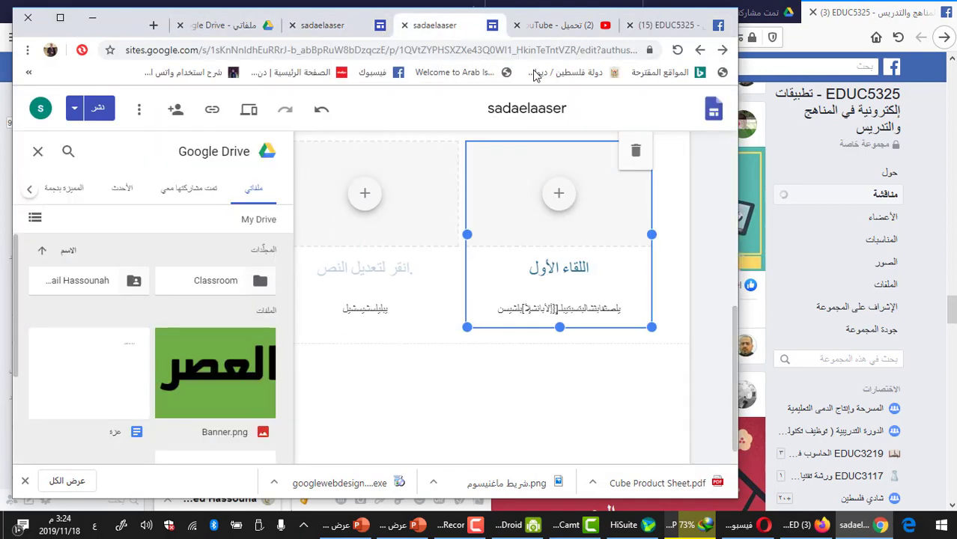
{"action": "left_click", "coordinate": [60, 17]}
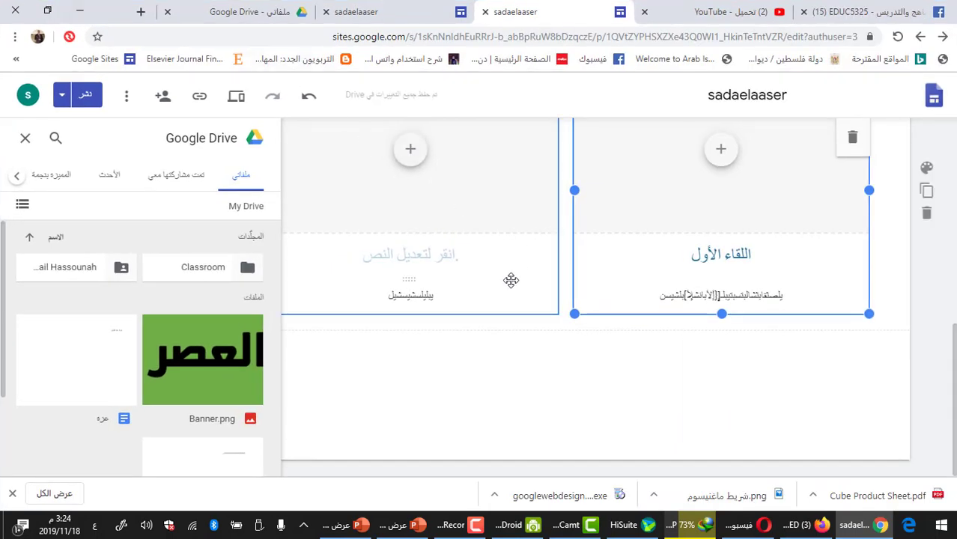
Duplicate the two-image section titled اللقاء الأول and delete the copy.
{"action": "scroll", "coordinate": [520, 283], "scroll_direction": "up", "scroll_amount": 3}
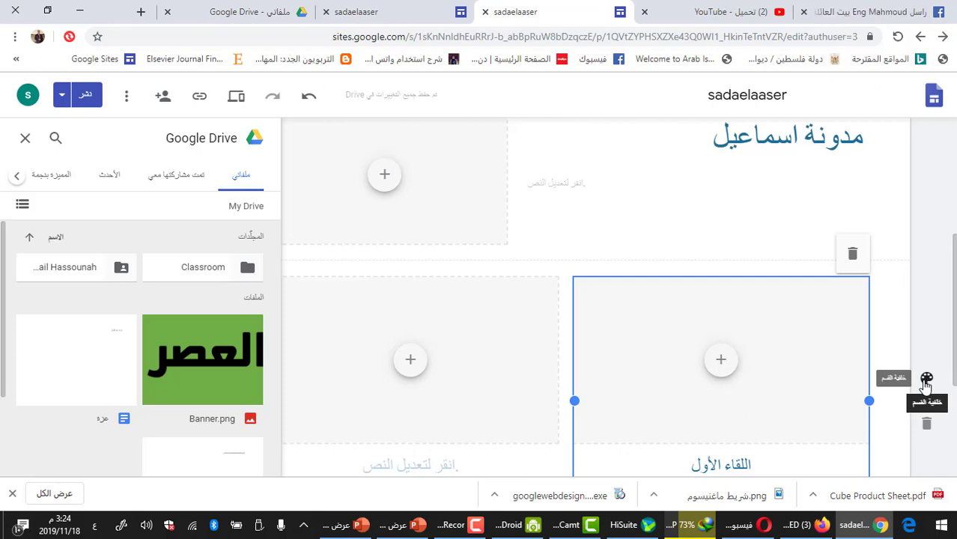
{"action": "scroll", "coordinate": [790, 306], "scroll_direction": "down", "scroll_amount": 1}
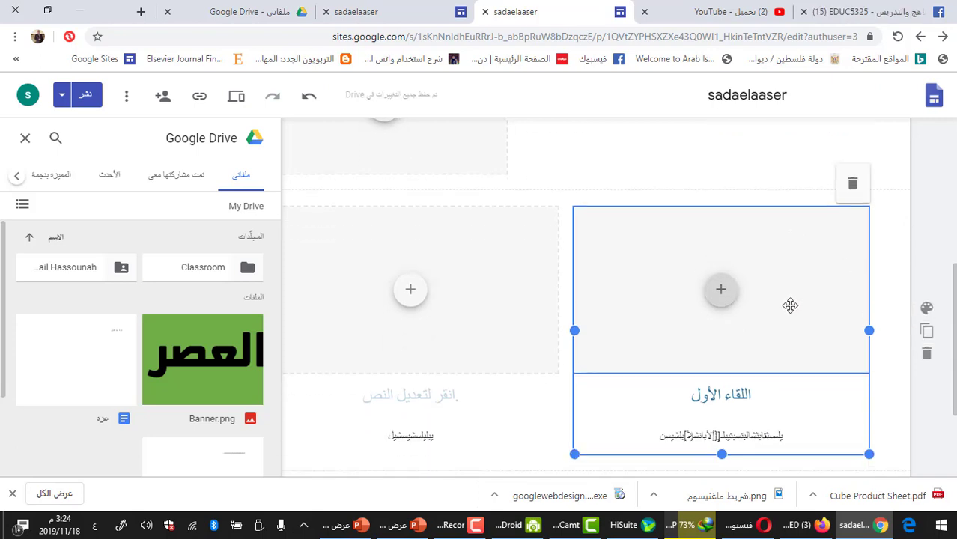
{"action": "left_click", "coordinate": [927, 334]}
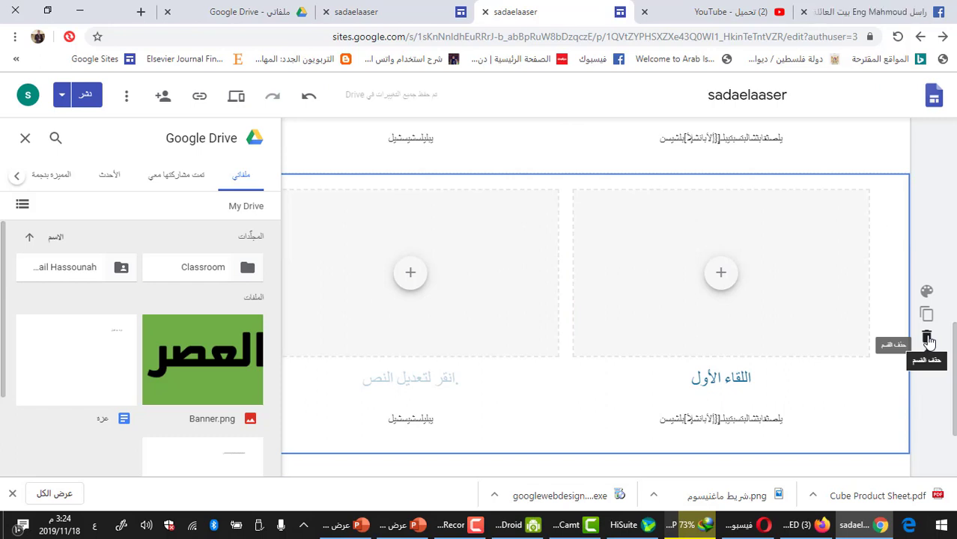
{"action": "left_click", "coordinate": [927, 339]}
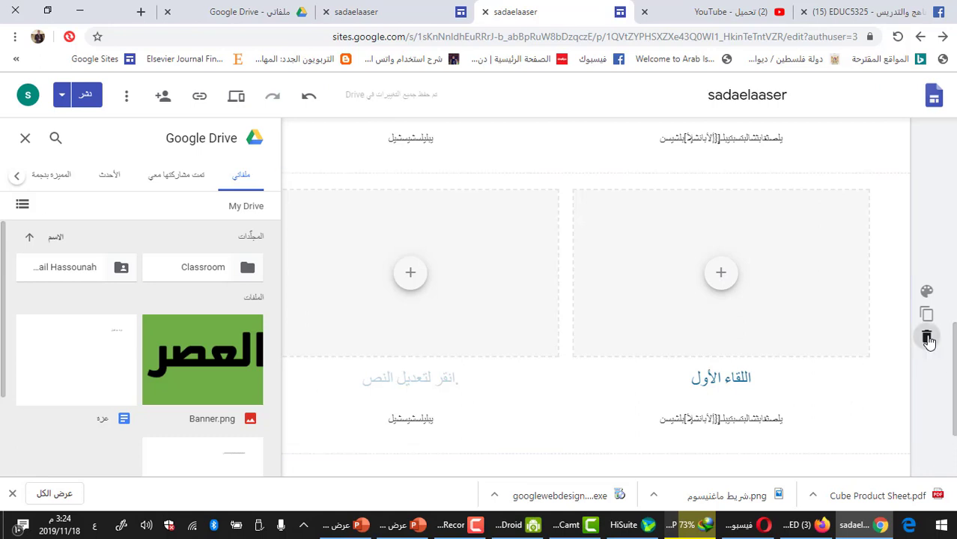
Close the Google Drive file browser and insert a collapsible text block at the end of the page.
{"action": "scroll", "coordinate": [795, 292], "scroll_direction": "up", "scroll_amount": 10}
{"action": "scroll", "coordinate": [797, 293], "scroll_direction": "down", "scroll_amount": 5}
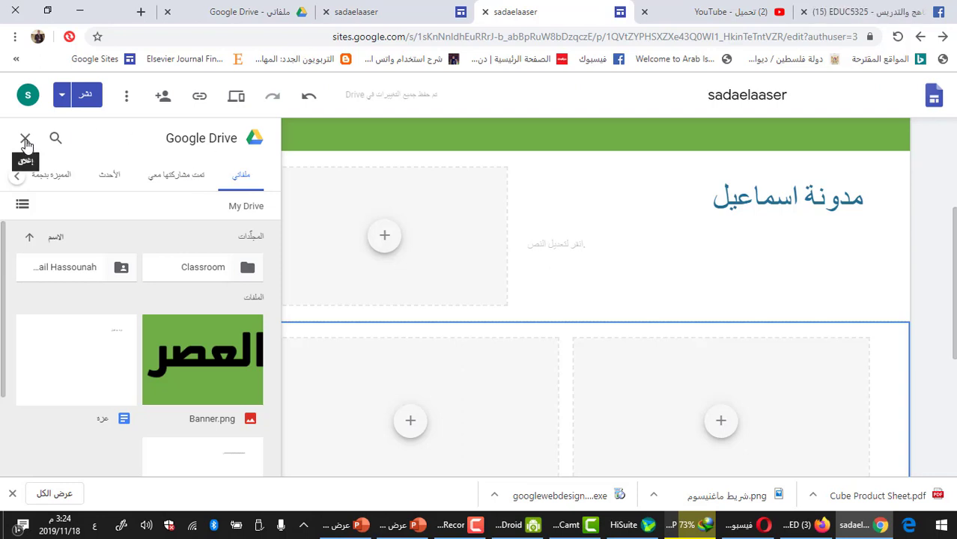
{"action": "left_click", "coordinate": [26, 141]}
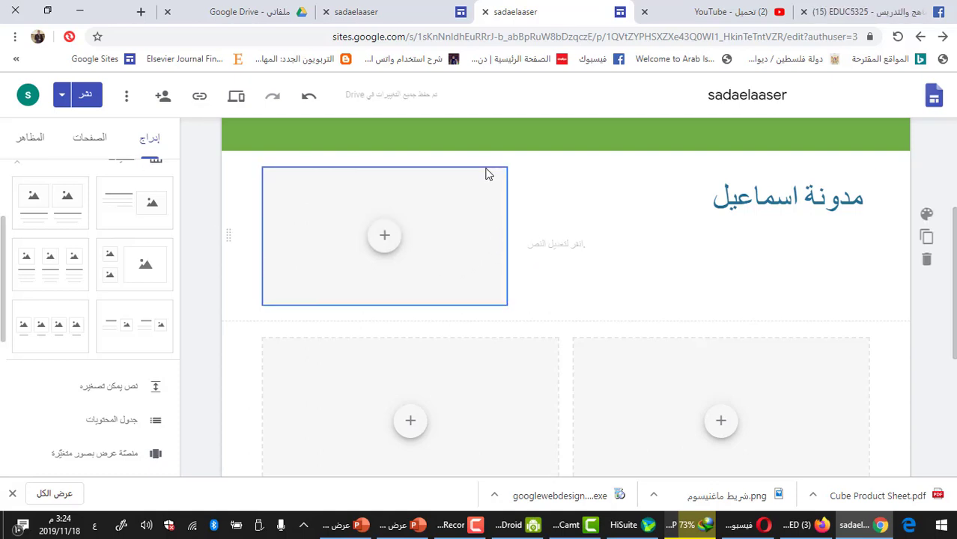
{"action": "scroll", "coordinate": [499, 338], "scroll_direction": "down", "scroll_amount": 4}
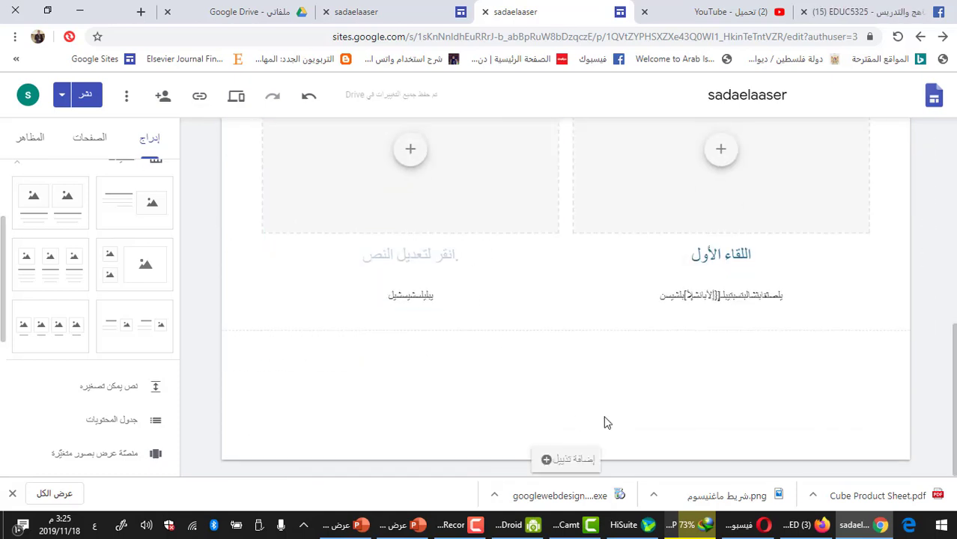
{"action": "scroll", "coordinate": [156, 299], "scroll_direction": "up", "scroll_amount": 1}
{"action": "scroll", "coordinate": [124, 363], "scroll_direction": "down", "scroll_amount": 1}
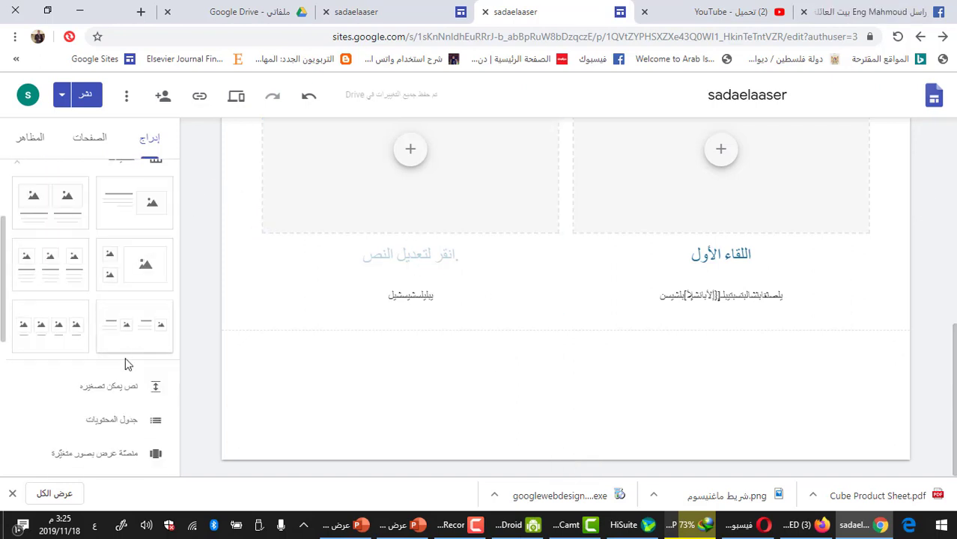
{"action": "left_click", "coordinate": [121, 393]}
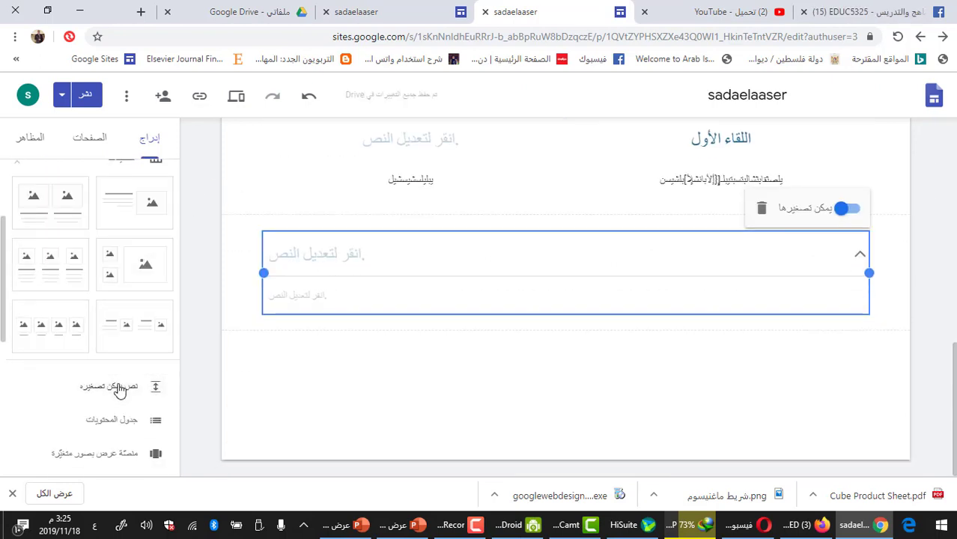
Insert a second collapsible text block and move it directly below the صدى العصر banner.
{"action": "scroll", "coordinate": [118, 390], "scroll_direction": "up", "scroll_amount": 3}
{"action": "scroll", "coordinate": [561, 371], "scroll_direction": "up", "scroll_amount": 8}
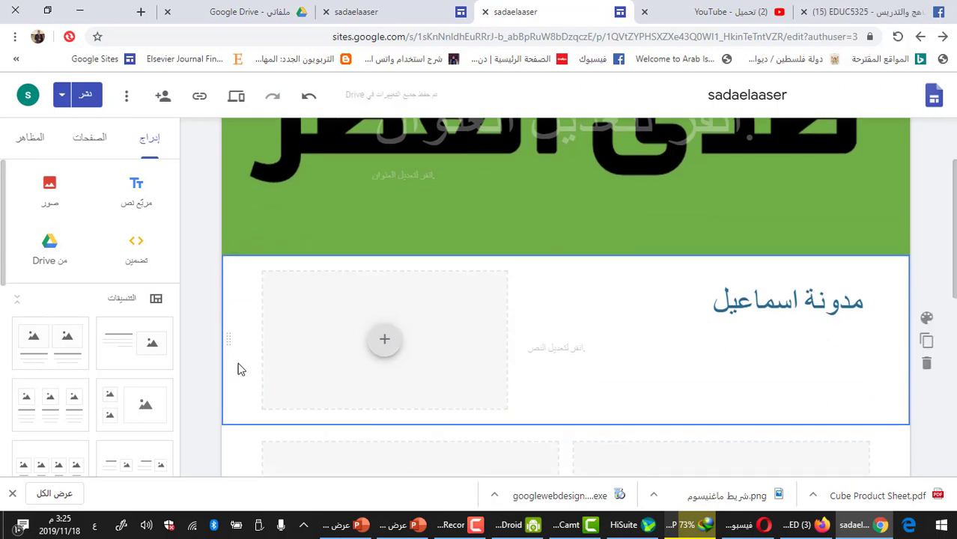
{"action": "scroll", "coordinate": [134, 196], "scroll_direction": "down", "scroll_amount": 1}
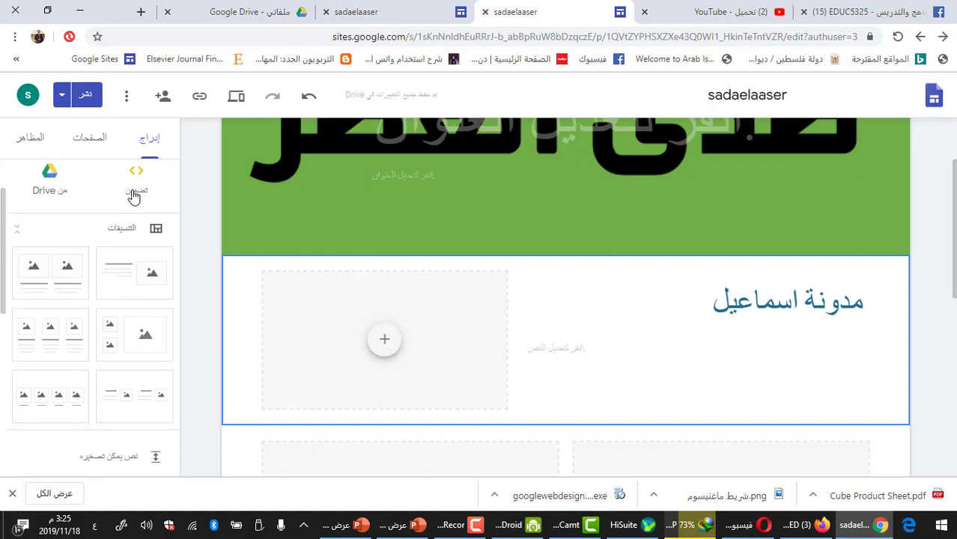
{"action": "scroll", "coordinate": [133, 196], "scroll_direction": "down", "scroll_amount": 1}
{"action": "left_click", "coordinate": [109, 386]}
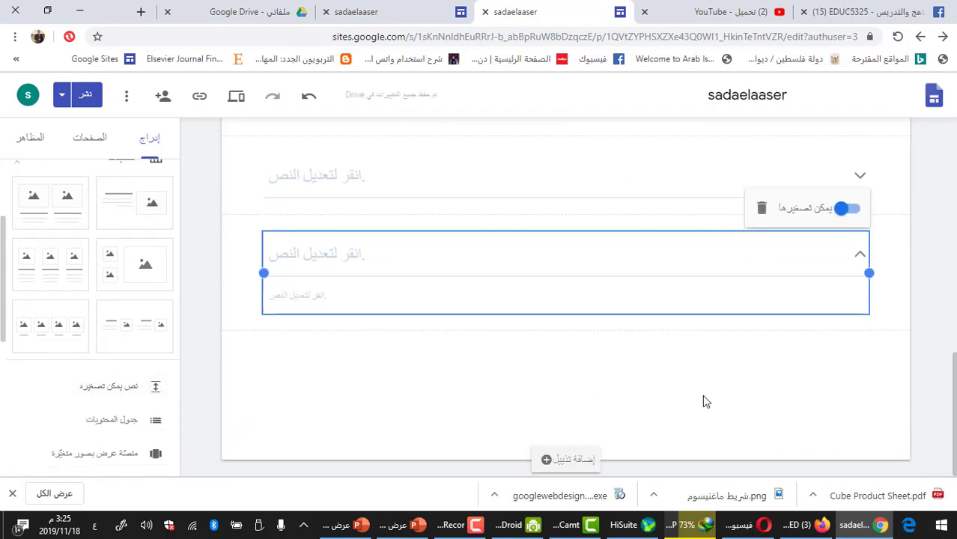
{"action": "scroll", "coordinate": [544, 381], "scroll_direction": "up", "scroll_amount": 2}
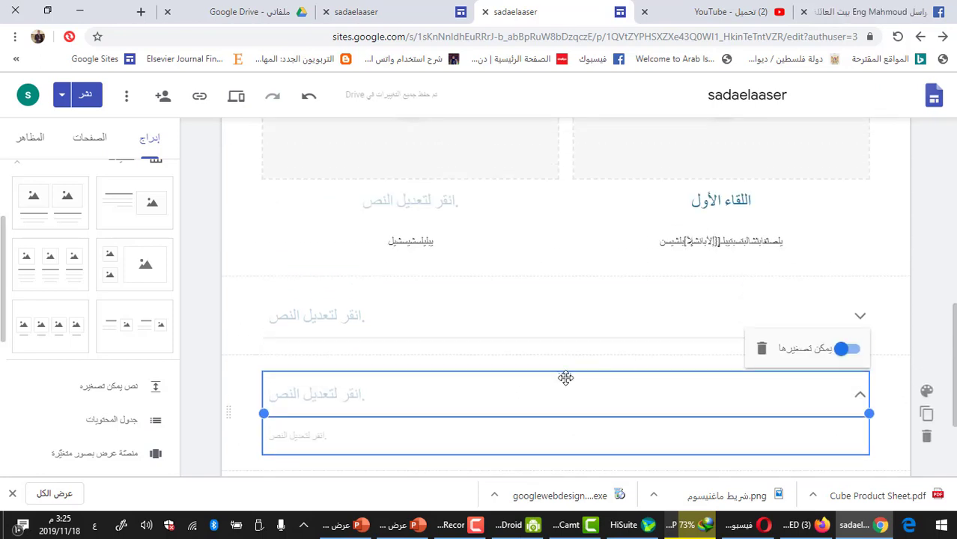
{"action": "left_click_drag", "start_coordinate": [566, 377], "coordinate": [549, 280]}
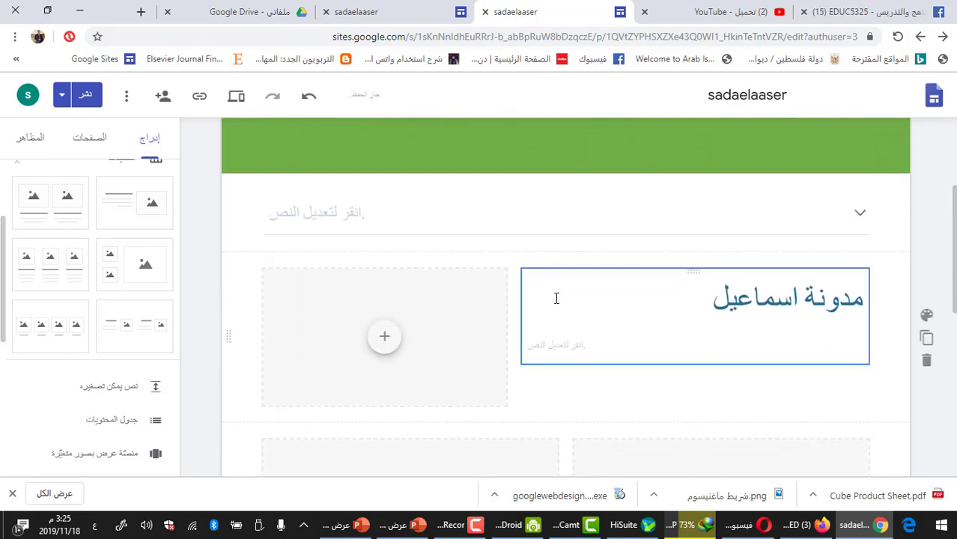
Fill the heading of the collapsible text block below the banner with random Arabic filler text.
{"action": "left_click", "coordinate": [353, 199]}
{"action": "type", "text": "ر"}
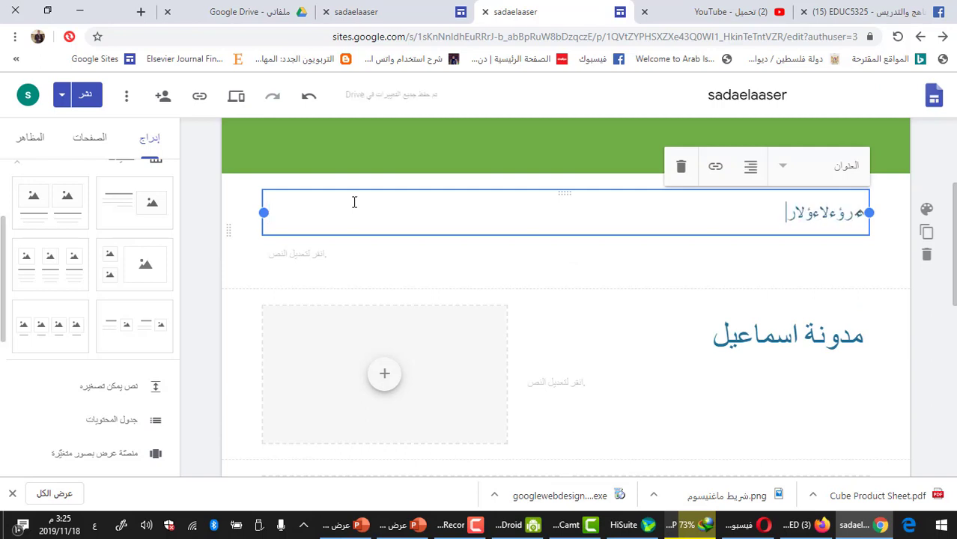
{"action": "type", "text": "ؤيؤلاقرلاؤنلاربلاؤءقنة"}
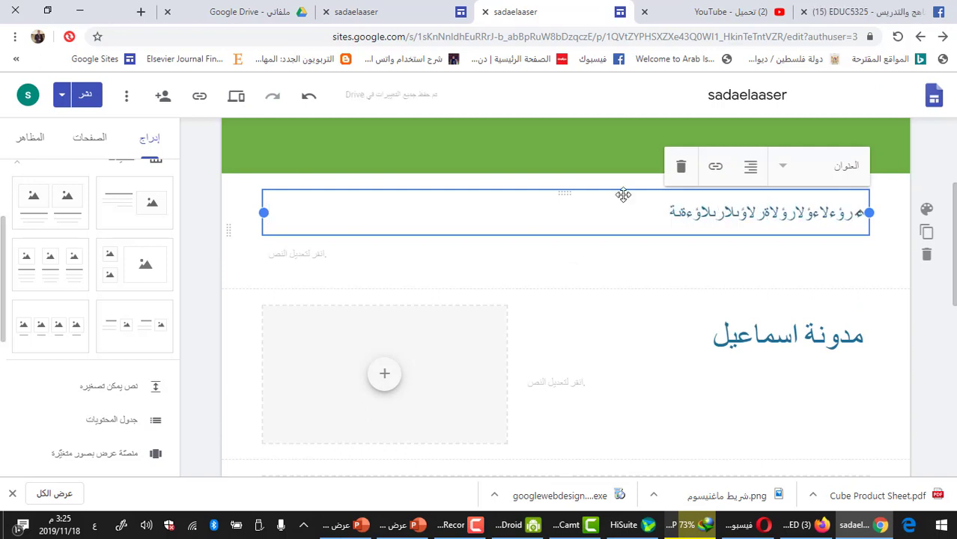
Examine the text style options available for the collapsible block's heading.
{"action": "left_click", "coordinate": [783, 168]}
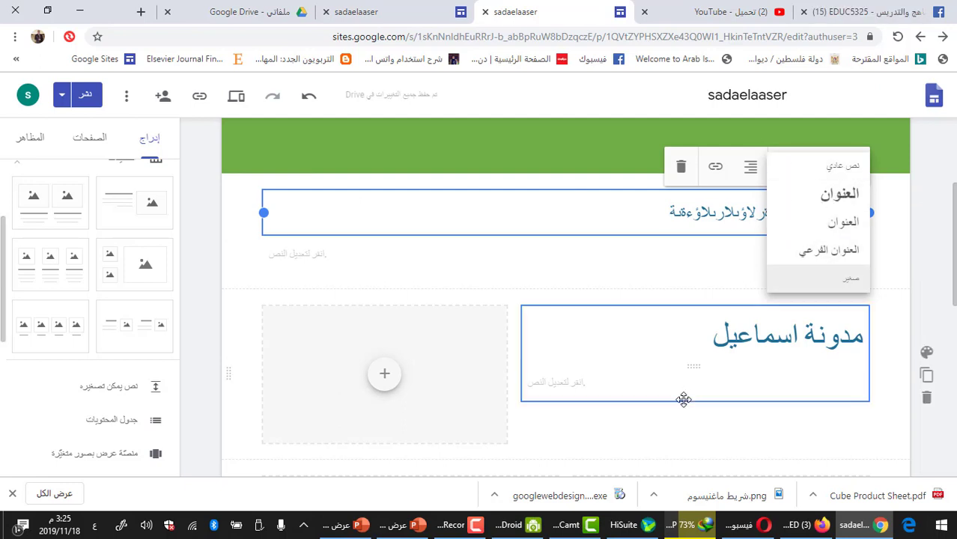
{"action": "left_click", "coordinate": [723, 369]}
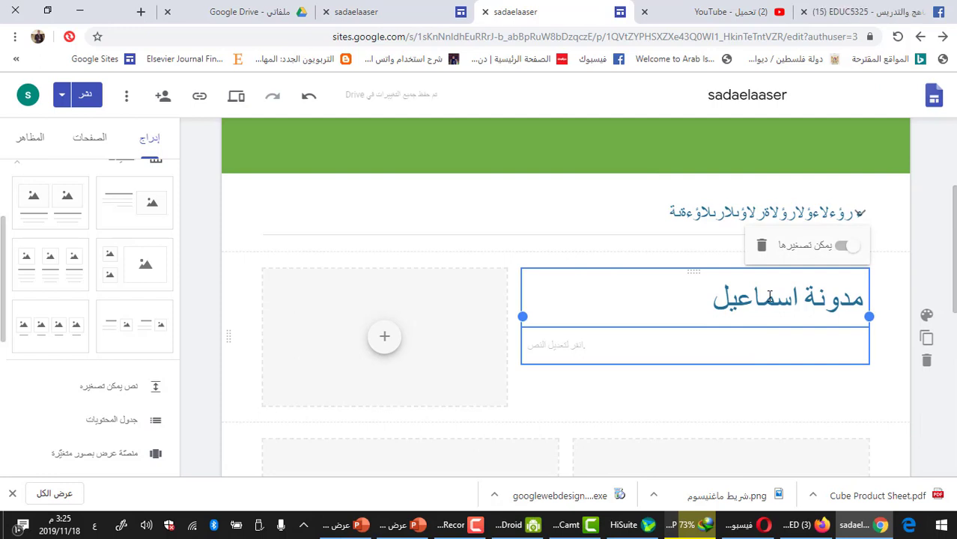
{"action": "left_click", "coordinate": [708, 213]}
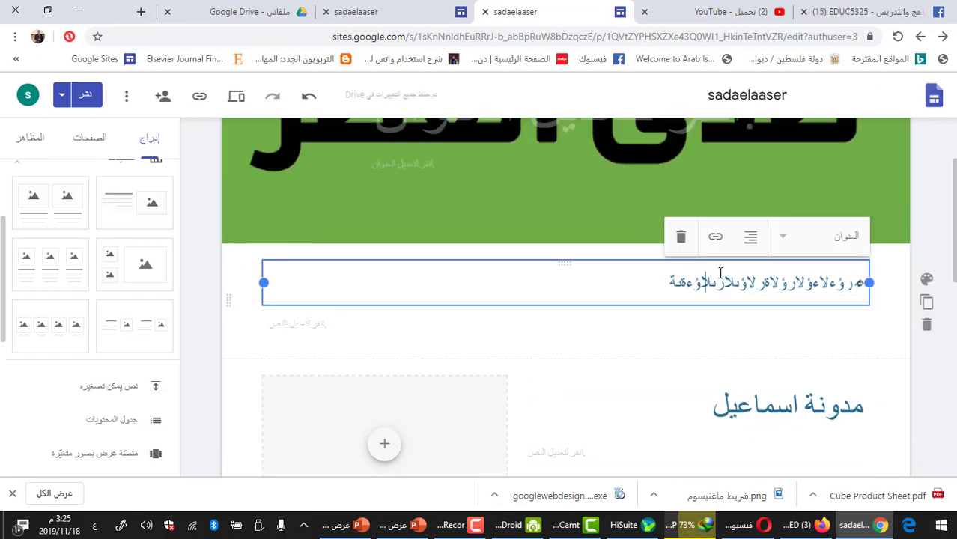
{"action": "left_click", "coordinate": [822, 250]}
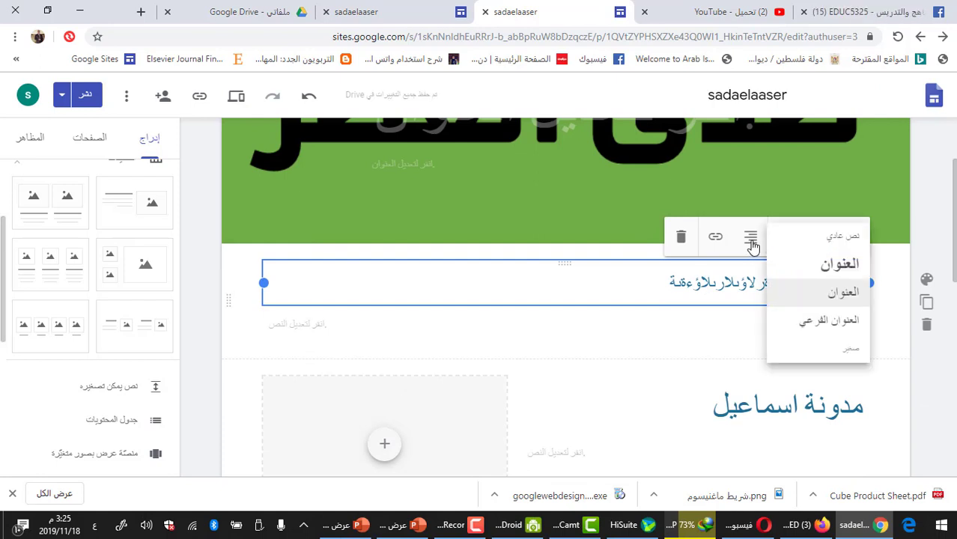
{"action": "left_click", "coordinate": [412, 291]}
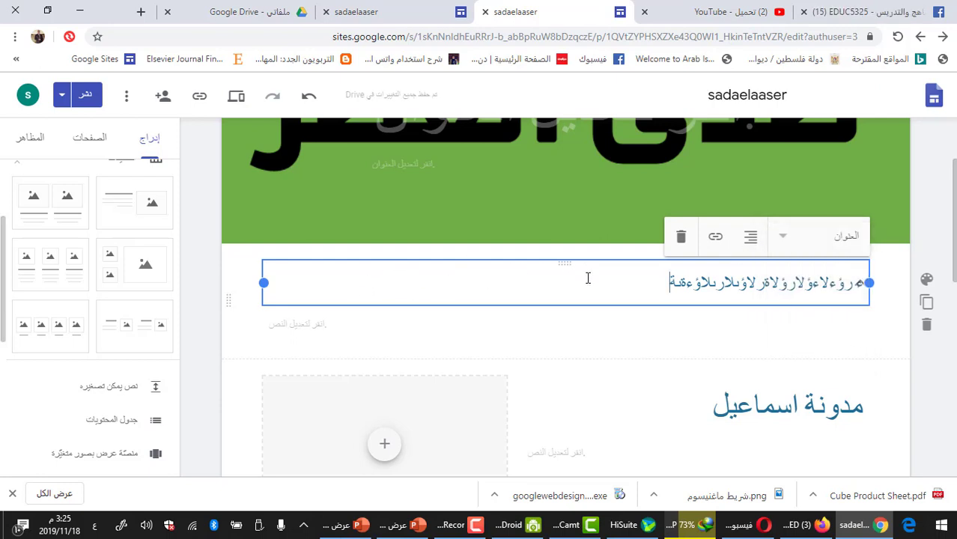
Set the section background of the collapsible text block below the banner to التشديد 2 and open its body text for editing.
{"action": "left_click", "coordinate": [929, 287]}
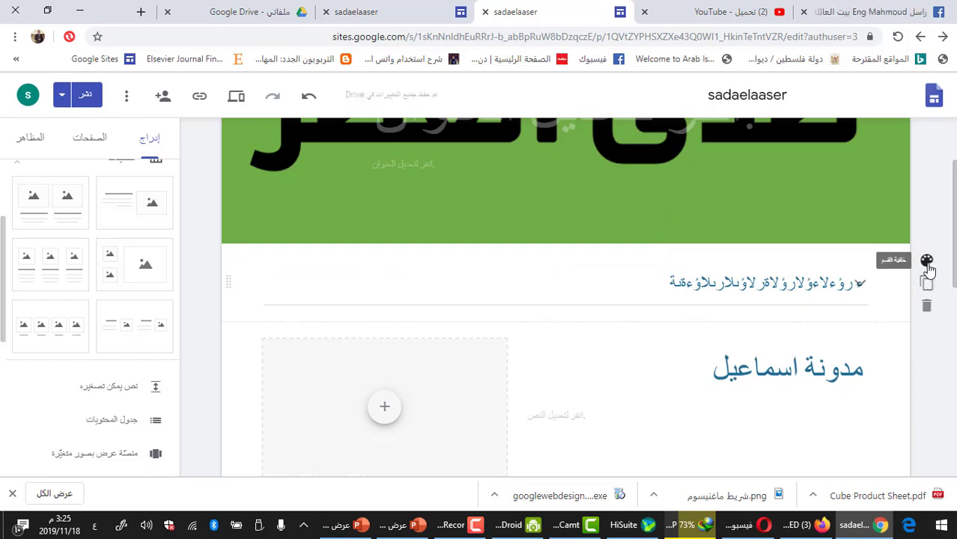
{"action": "left_click", "coordinate": [927, 264]}
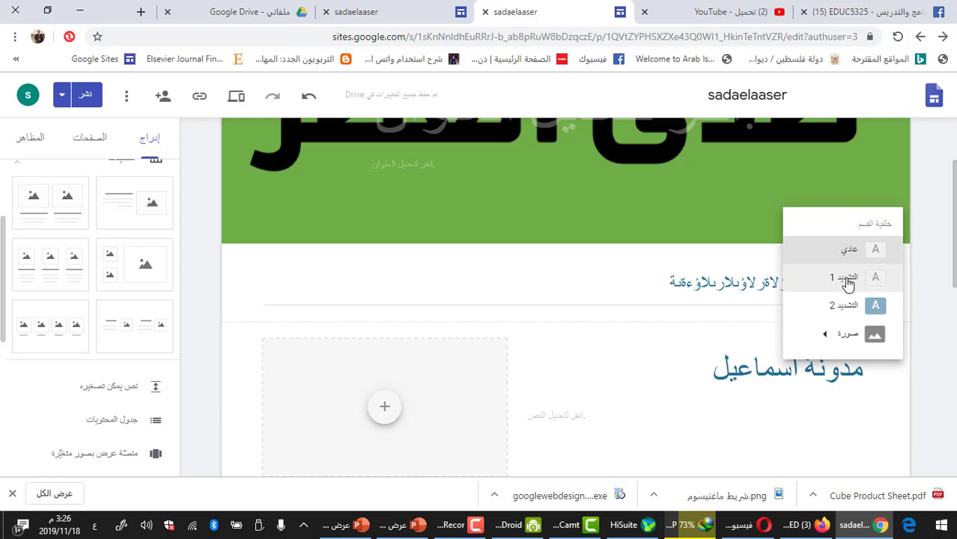
{"action": "mouse_move", "coordinate": [844, 337]}
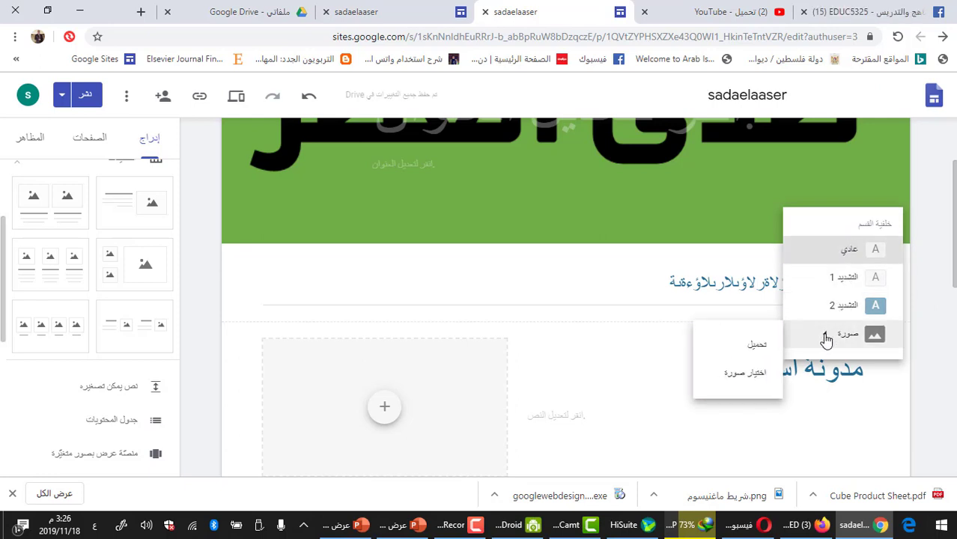
{"action": "left_click", "coordinate": [831, 304]}
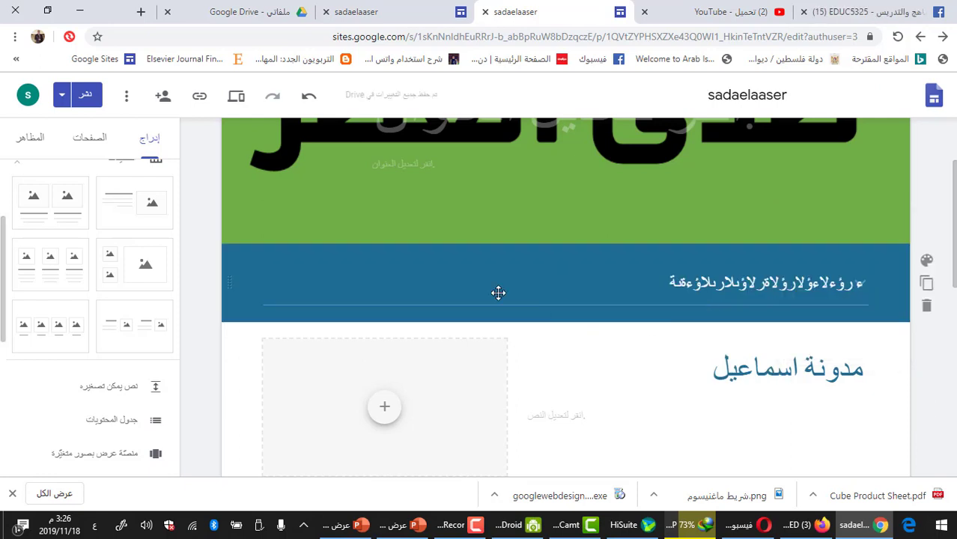
{"action": "left_click", "coordinate": [464, 272]}
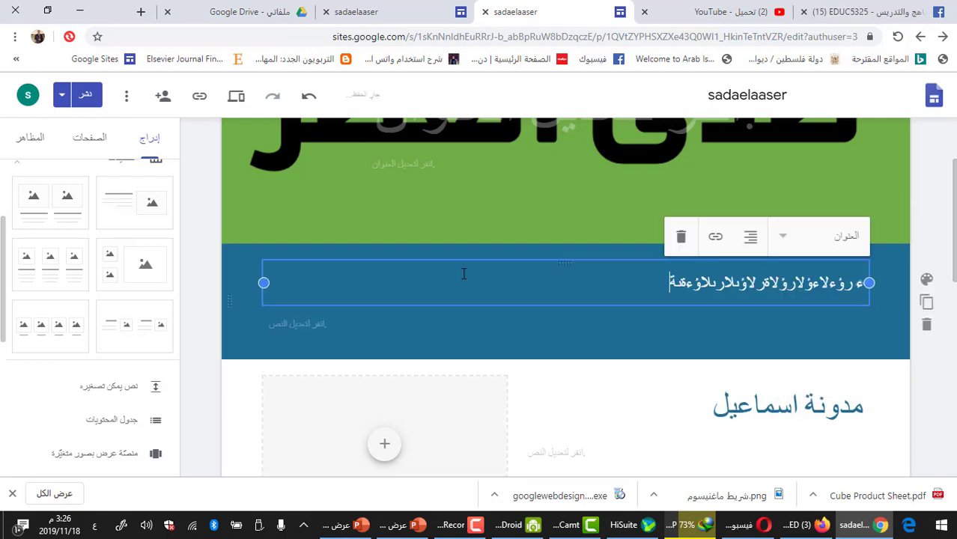
{"action": "left_click", "coordinate": [739, 323]}
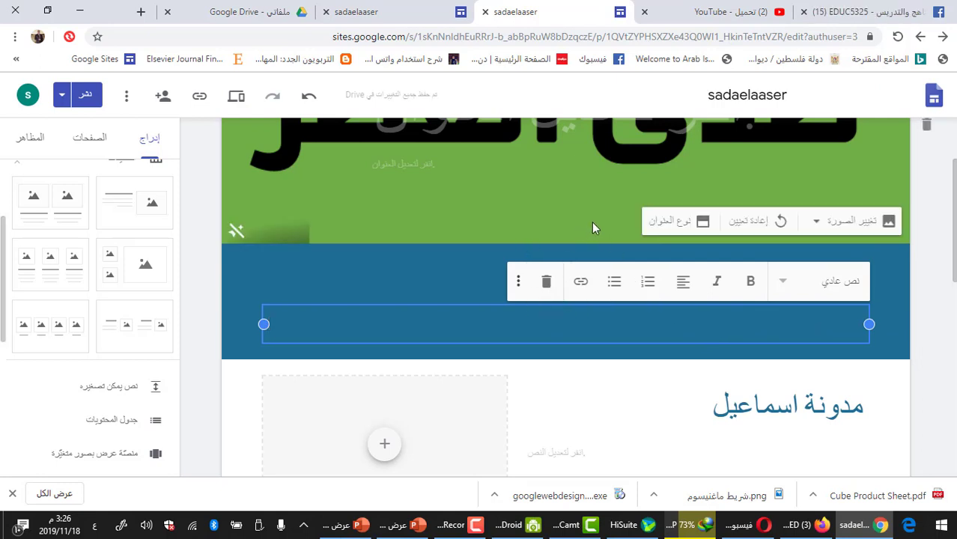
Insert a table of contents between the green banner and the blue collapsible text section, and compare it with the page's headings.
{"action": "scroll", "coordinate": [605, 214], "scroll_direction": "down", "scroll_amount": 1}
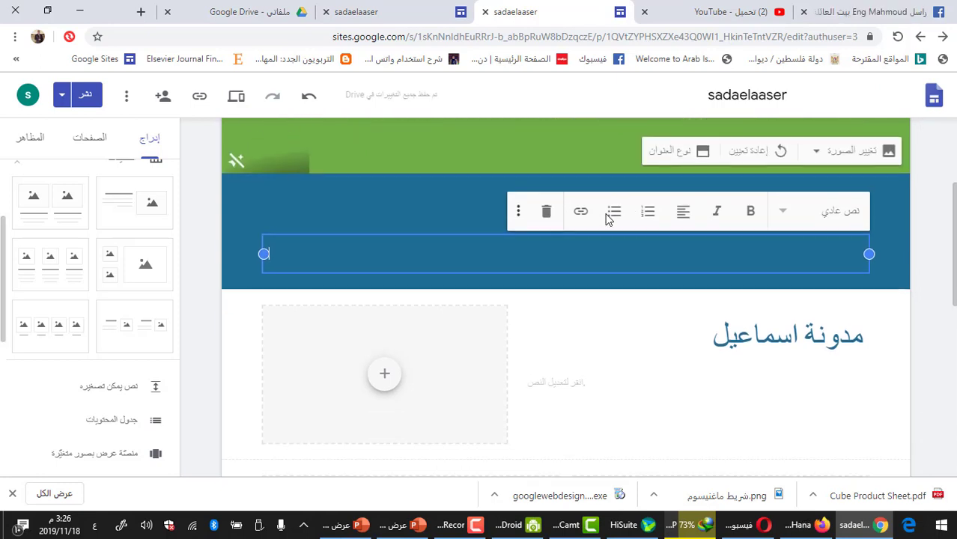
{"action": "scroll", "coordinate": [465, 199], "scroll_direction": "down", "scroll_amount": 1}
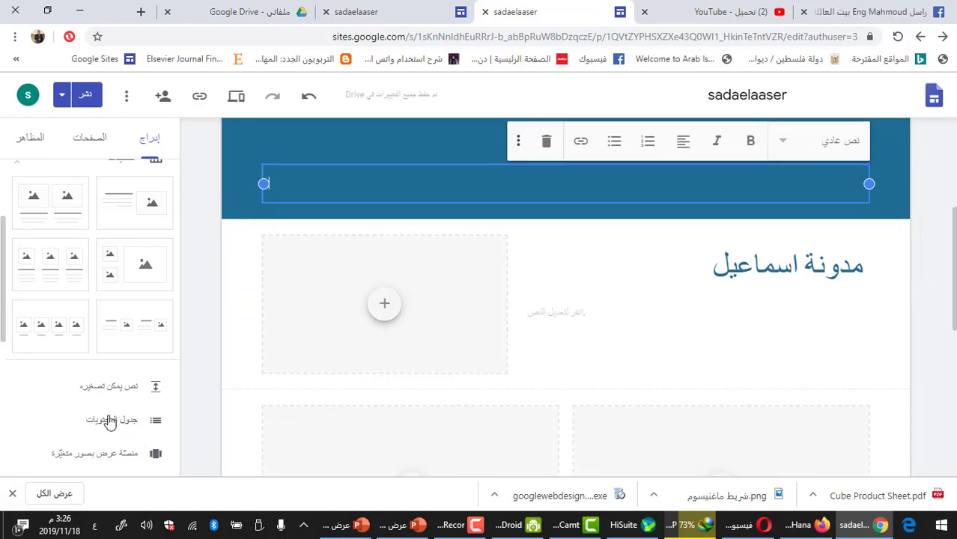
{"action": "left_click", "coordinate": [111, 419]}
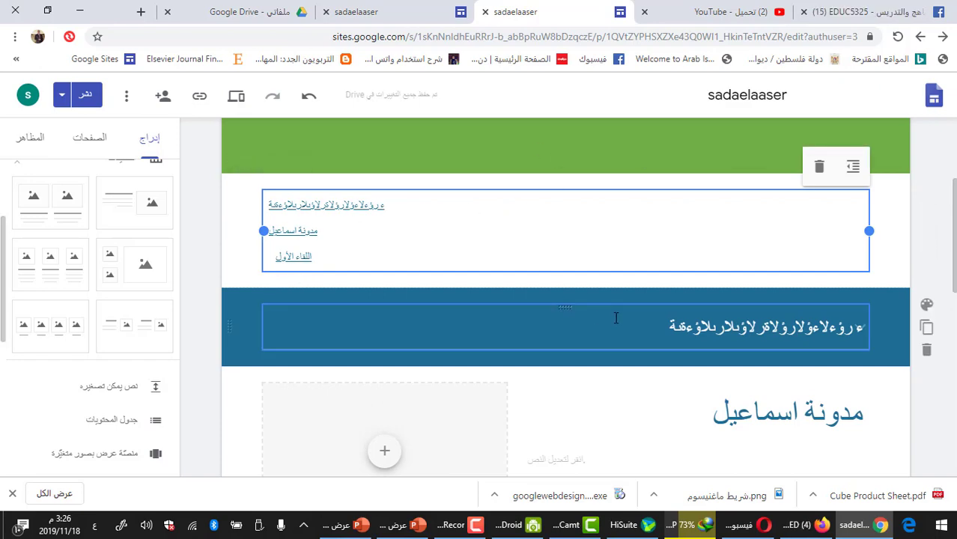
{"action": "scroll", "coordinate": [617, 319], "scroll_direction": "up", "scroll_amount": 3}
{"action": "scroll", "coordinate": [456, 268], "scroll_direction": "down", "scroll_amount": 8}
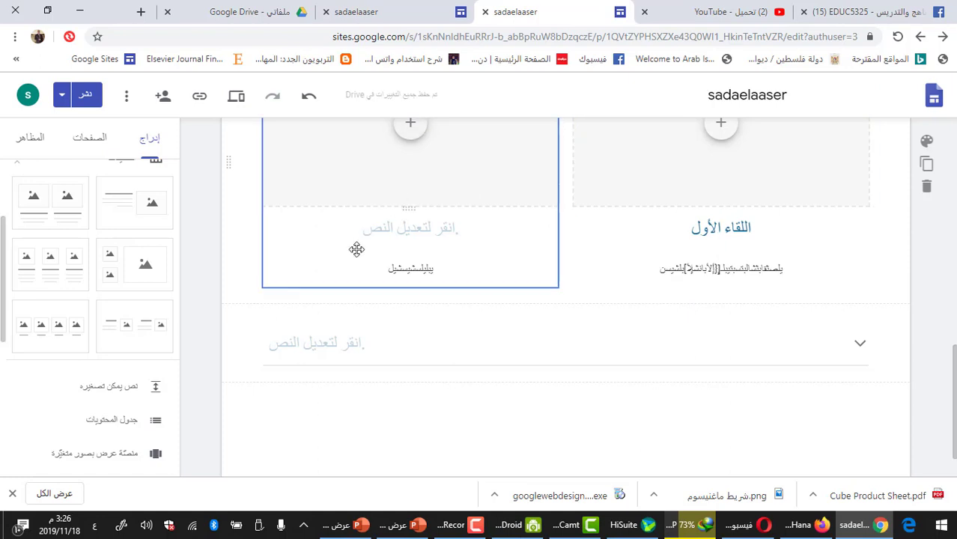
{"action": "scroll", "coordinate": [357, 247], "scroll_direction": "up", "scroll_amount": 3}
{"action": "scroll", "coordinate": [61, 299], "scroll_direction": "down", "scroll_amount": 1}
{"action": "scroll", "coordinate": [60, 298], "scroll_direction": "down", "scroll_amount": 2}
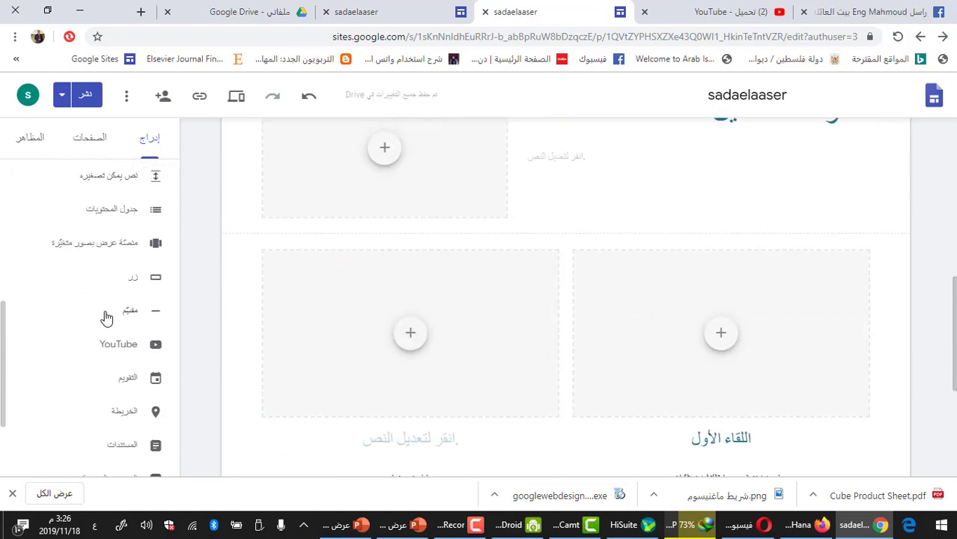